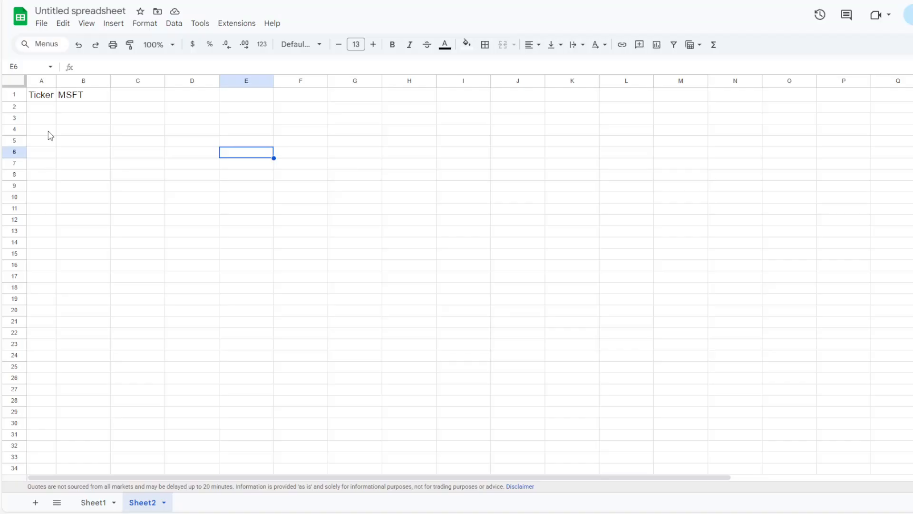
Change the label in A1 to "Ticker:" and fit column A's width to its contents.
left_click(54, 96)
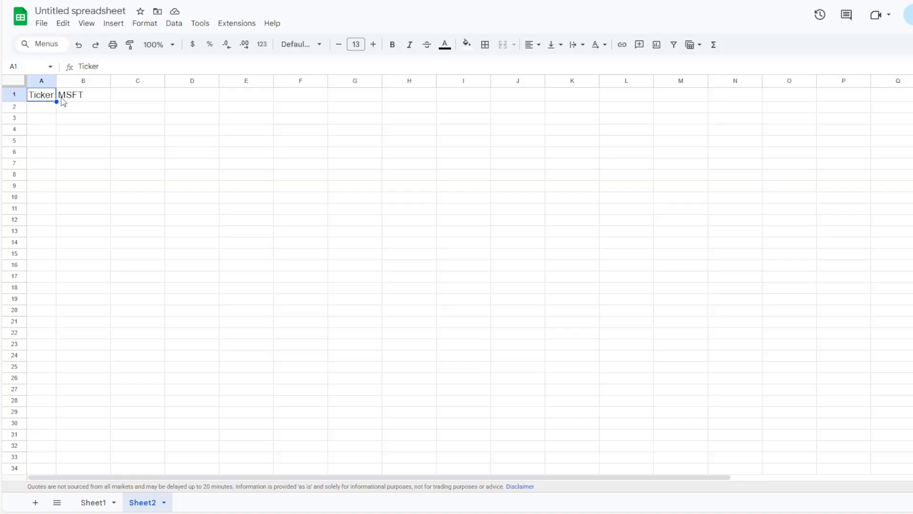
left_click(113, 64)
left_click(73, 100)
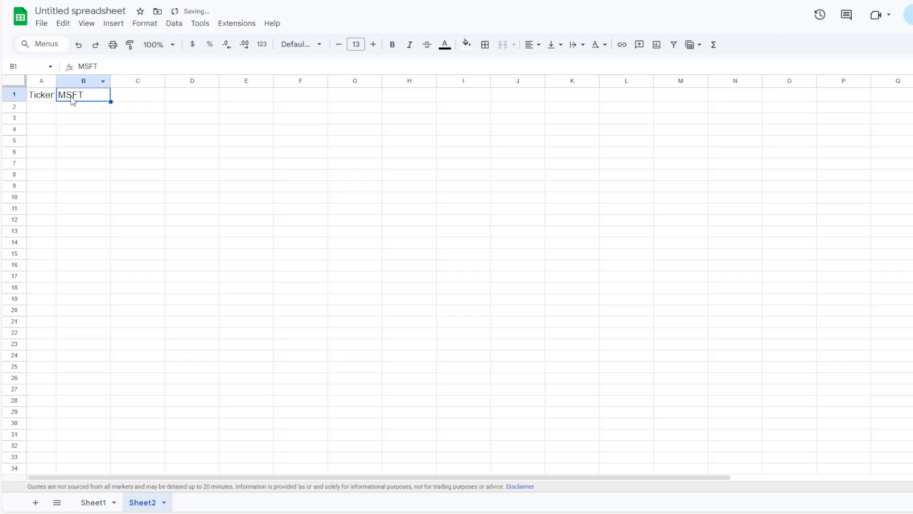
double_click(56, 81)
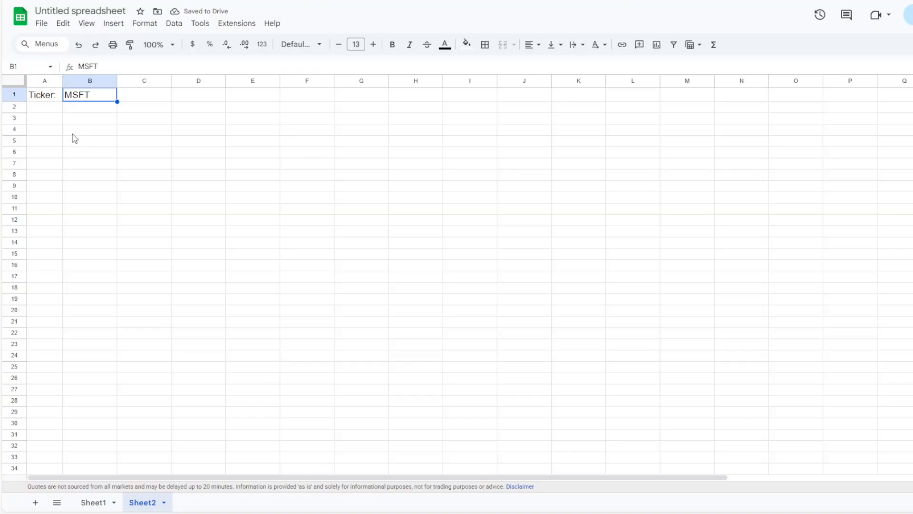
Enter the labels "EPS:", "Price:" and "PE:" in cells A3 to A5.
left_click(48, 123)
type("EPS:")
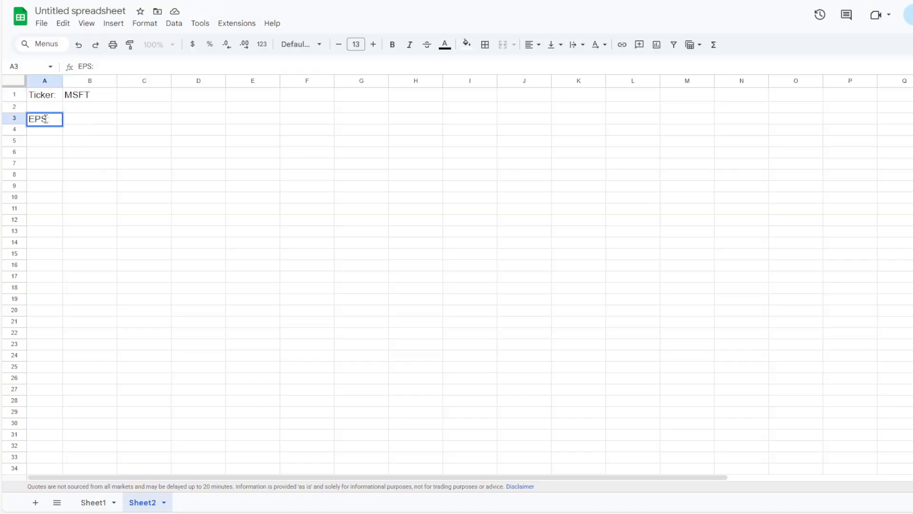
key("Return")
type("Price:")
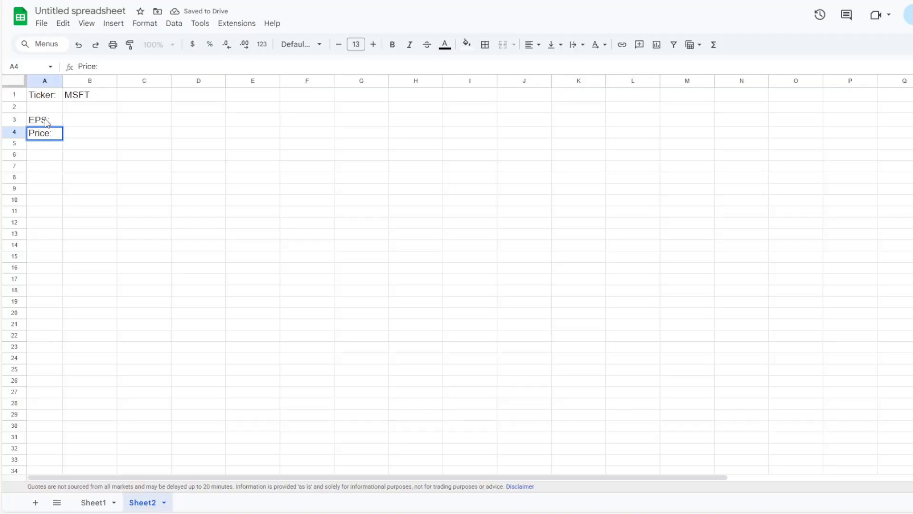
key("Return")
type("PE")
key("Up")
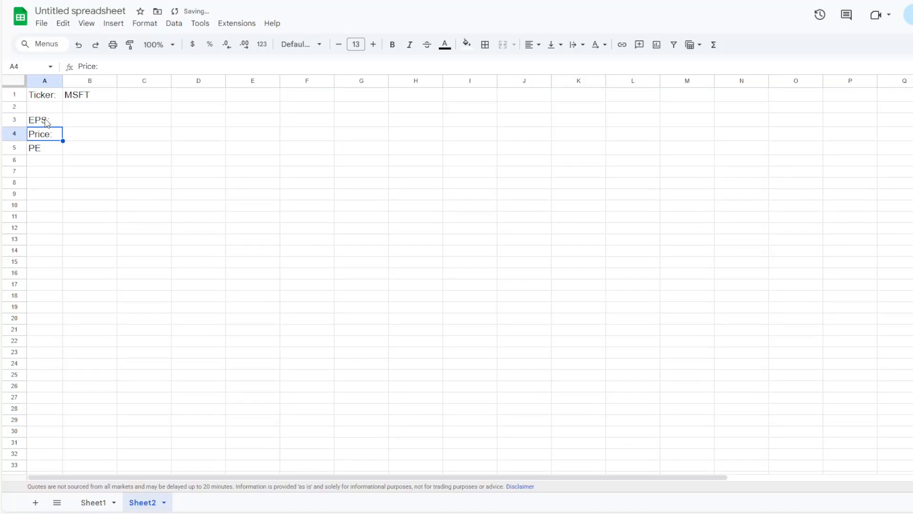
key("Down")
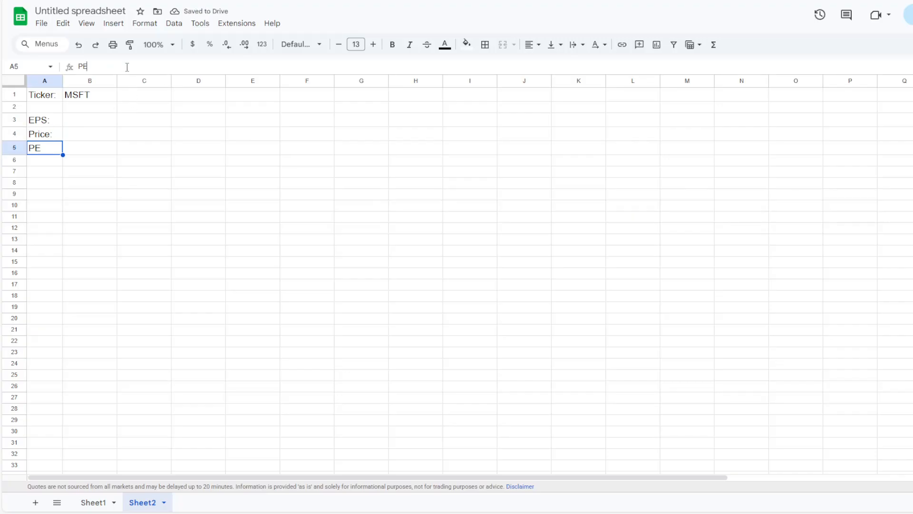
left_click(127, 66)
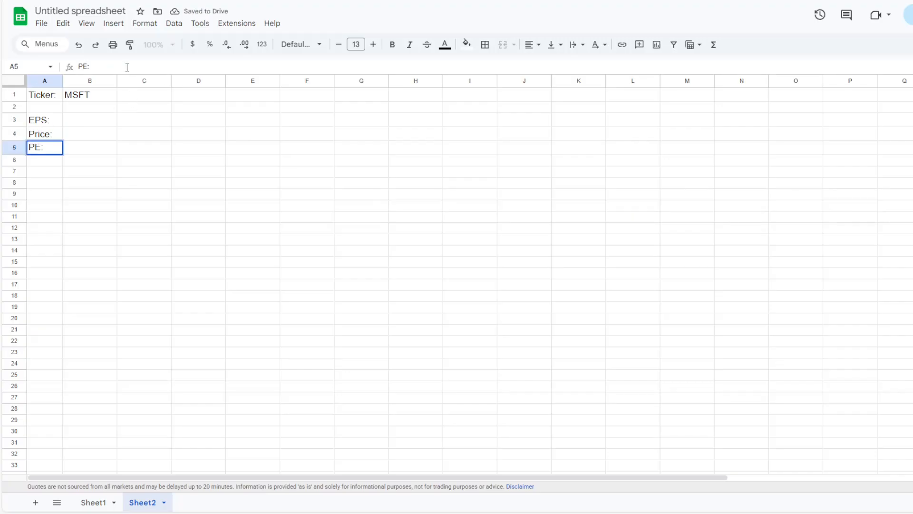
key("Return")
Enter =googlefinance(B1,"eps") in B3, referencing the ticker cell, and format the cell as currency.
key("Up")
key("Up")
key("Up")
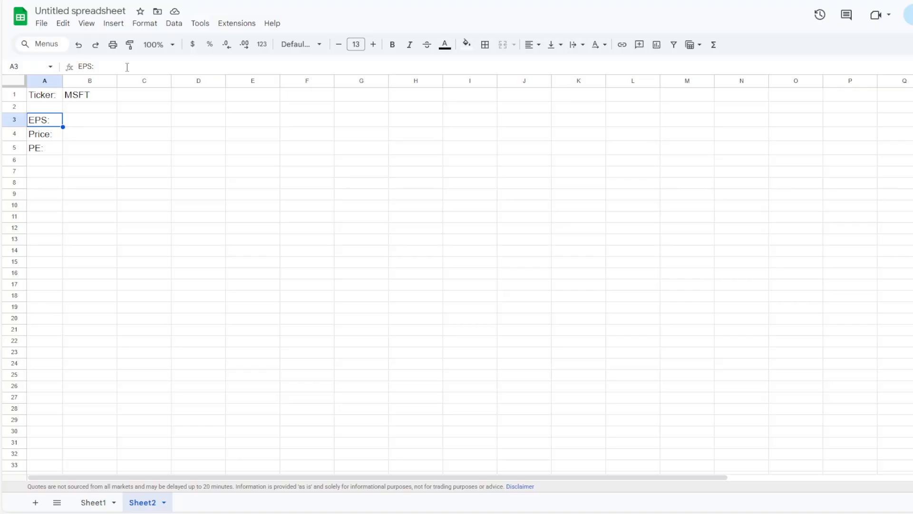
key("Right")
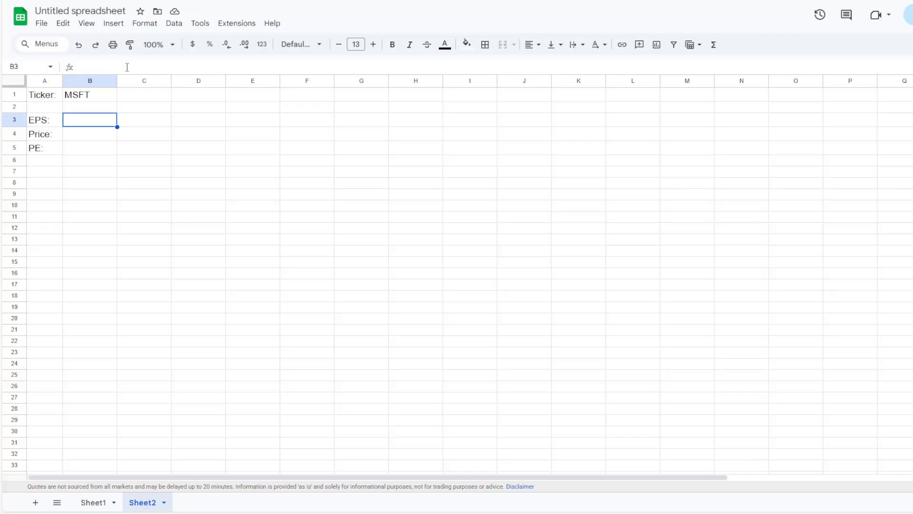
type("=google")
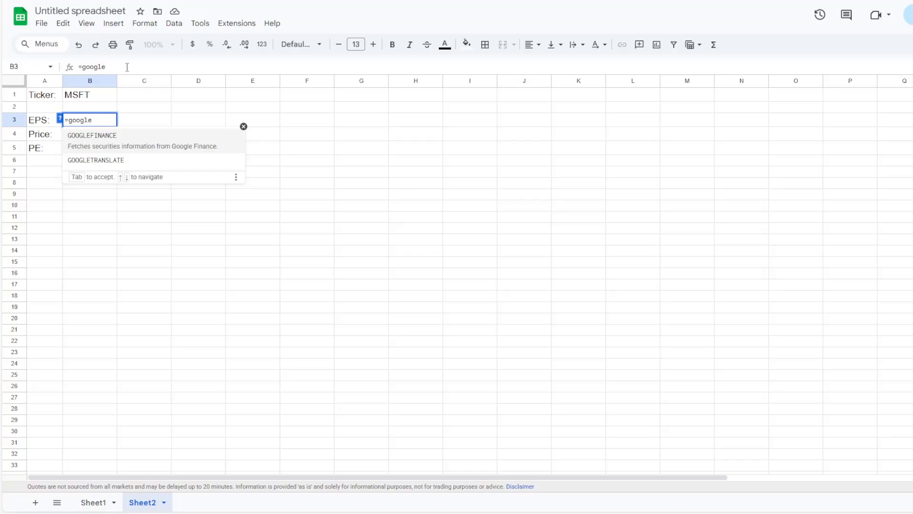
type("finance")
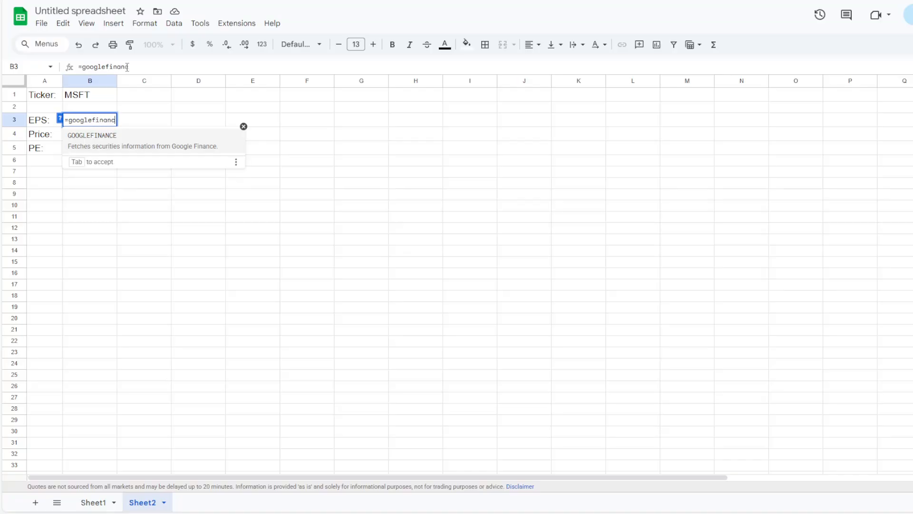
type("(")
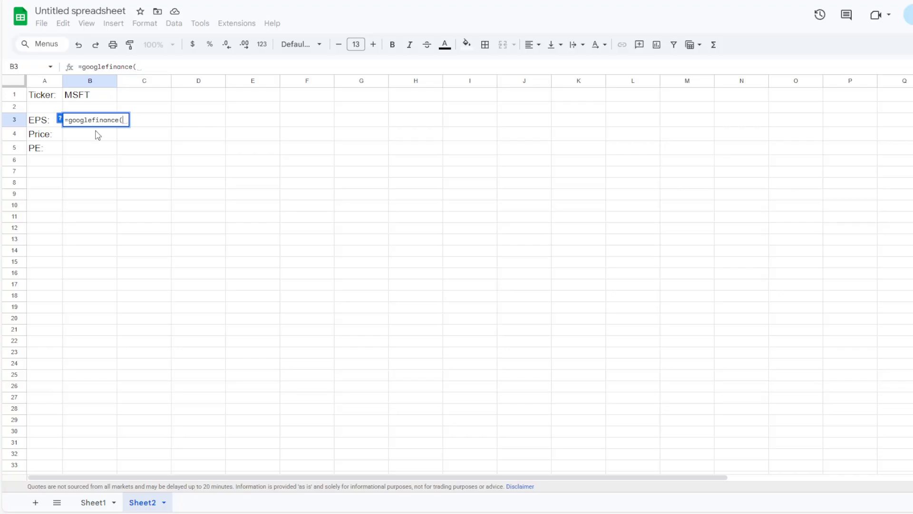
left_click(95, 98)
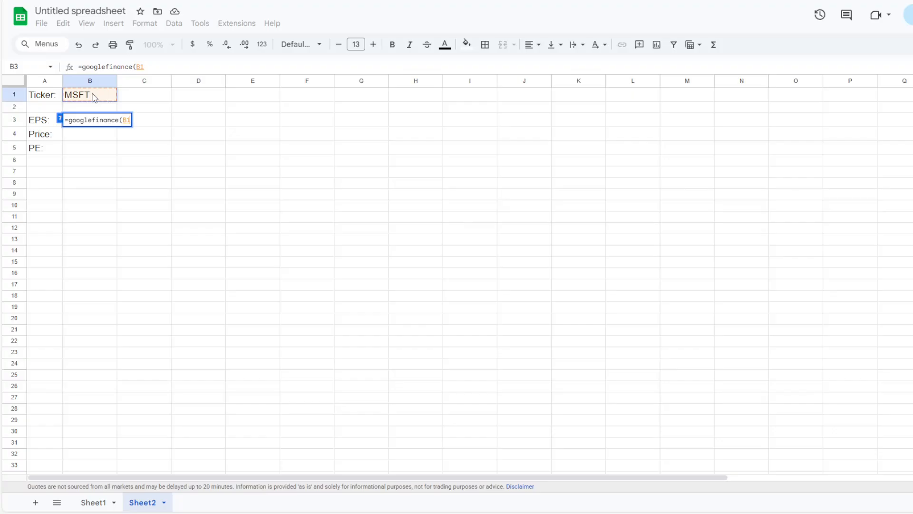
left_click(155, 68)
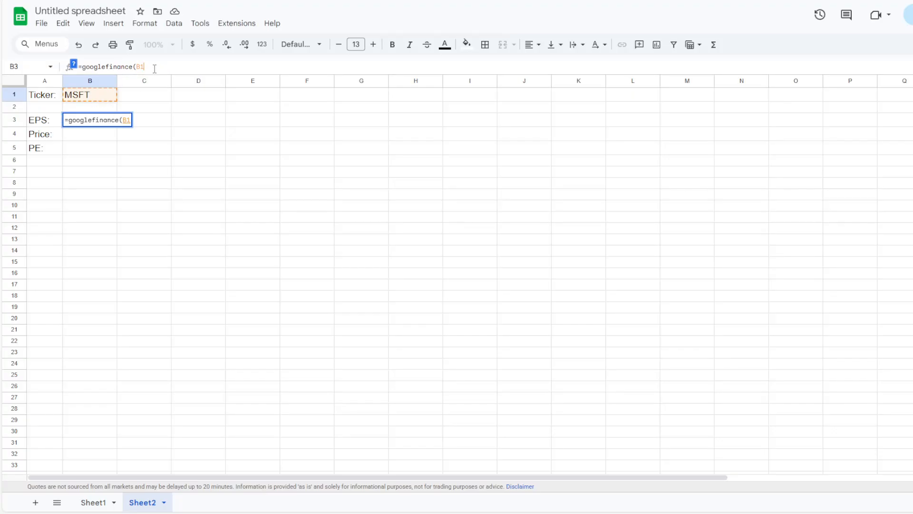
type(",")
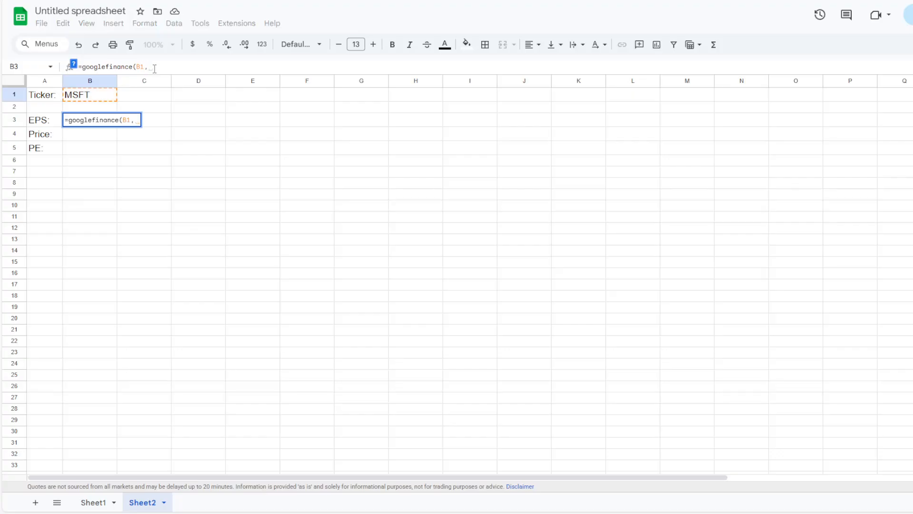
type("\"eps\")")
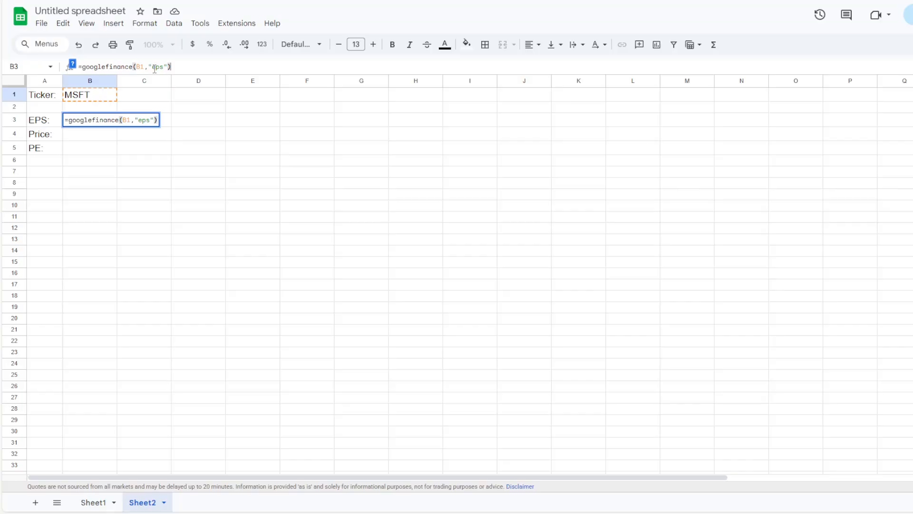
key("Return")
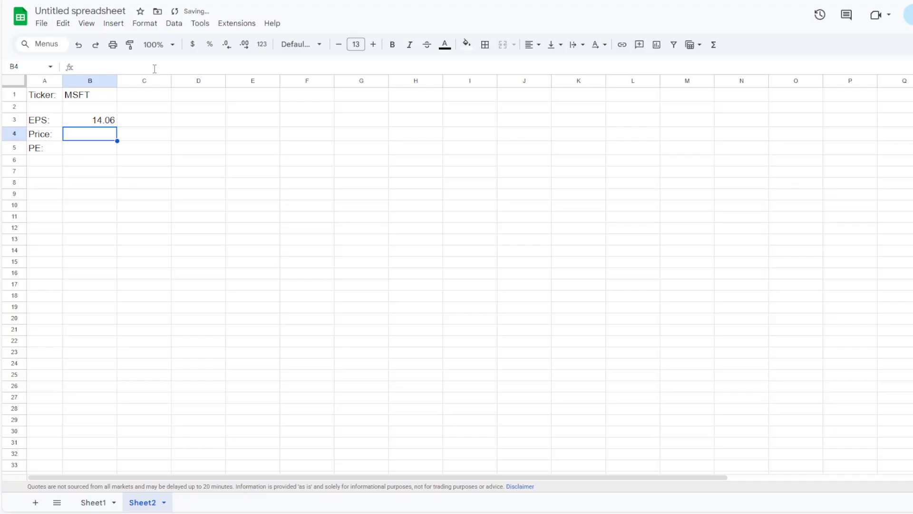
key("Up")
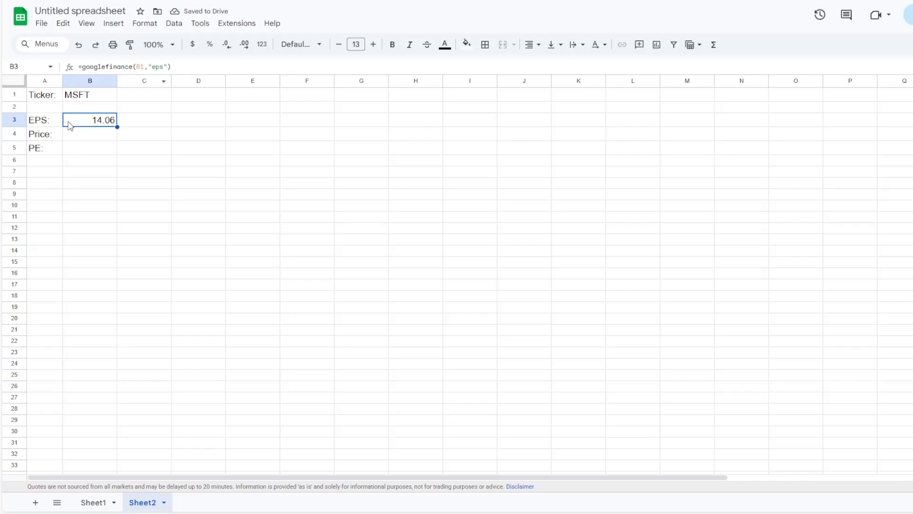
left_click(193, 45)
Test the EPS formula with the tickers GOOGL and COST in B1, and restore MSFT.
left_click(98, 98)
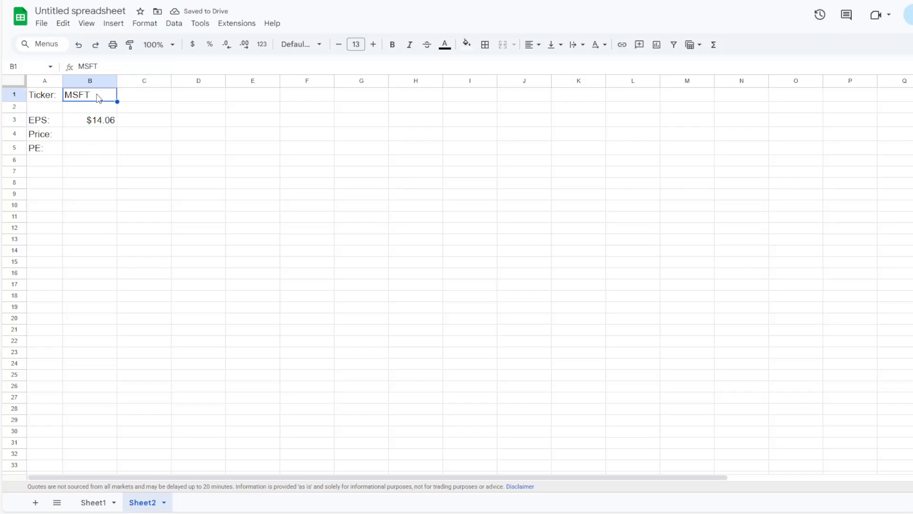
type("GOOGL")
key("Return")
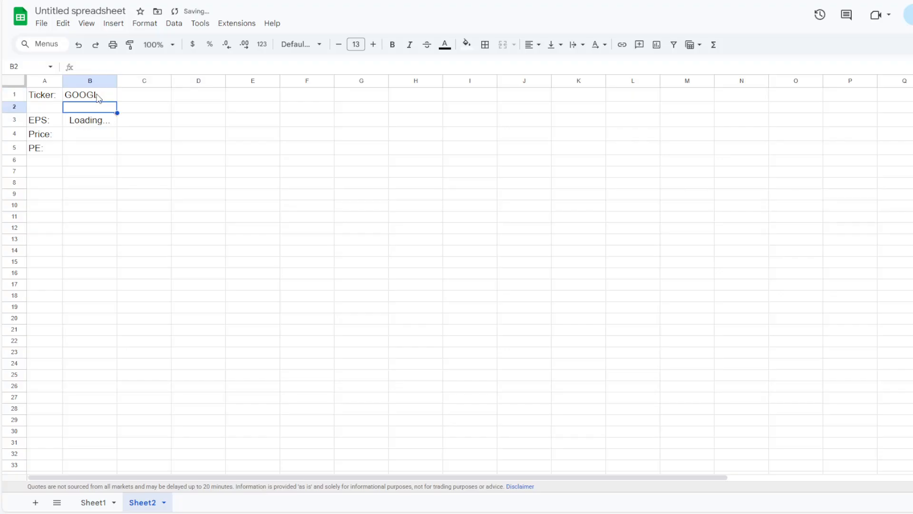
left_click(98, 98)
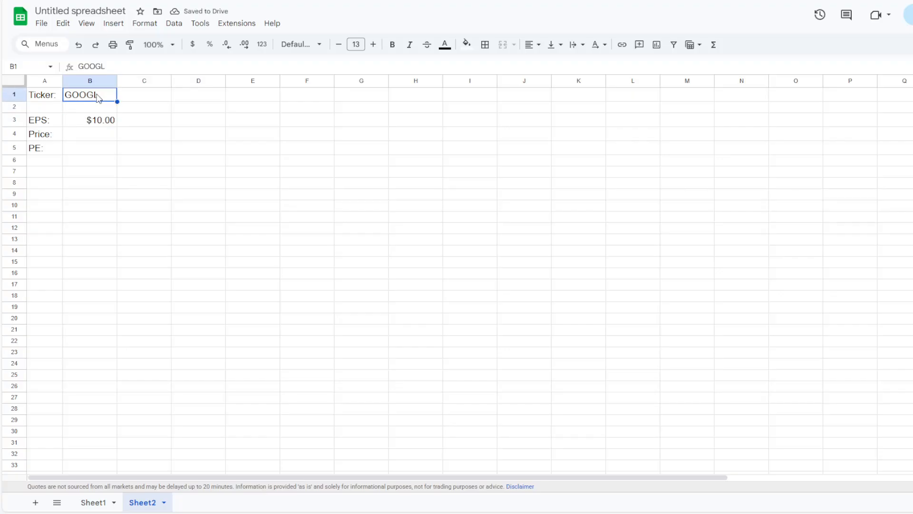
type("COST")
key("Return")
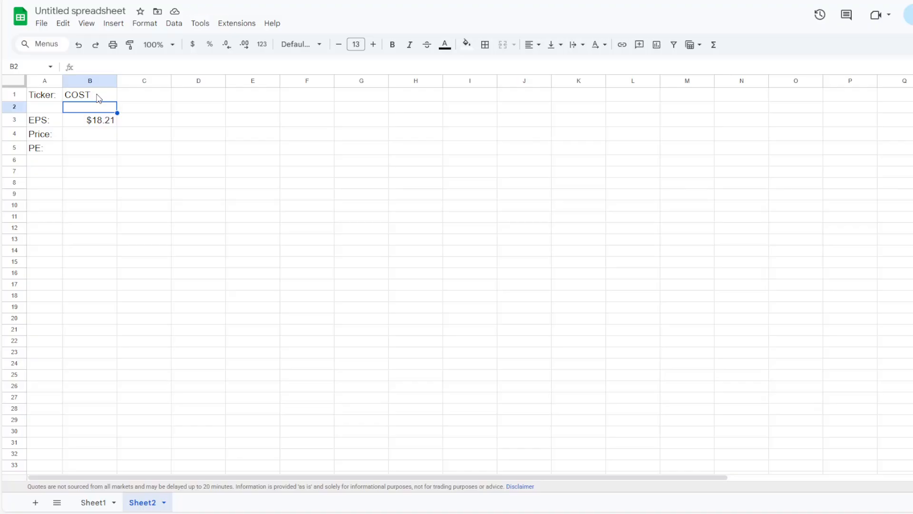
left_click(98, 98)
type("MSFT")
key("Return")
Enter =googlefinance(B1,"price") in B4, beside the Price label, and format the cell as currency.
key("Down")
key("Down")
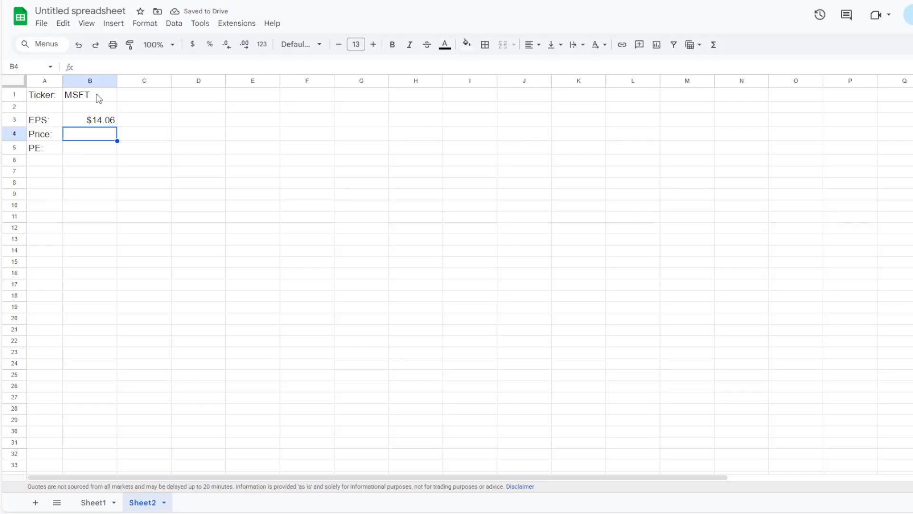
type("=goo")
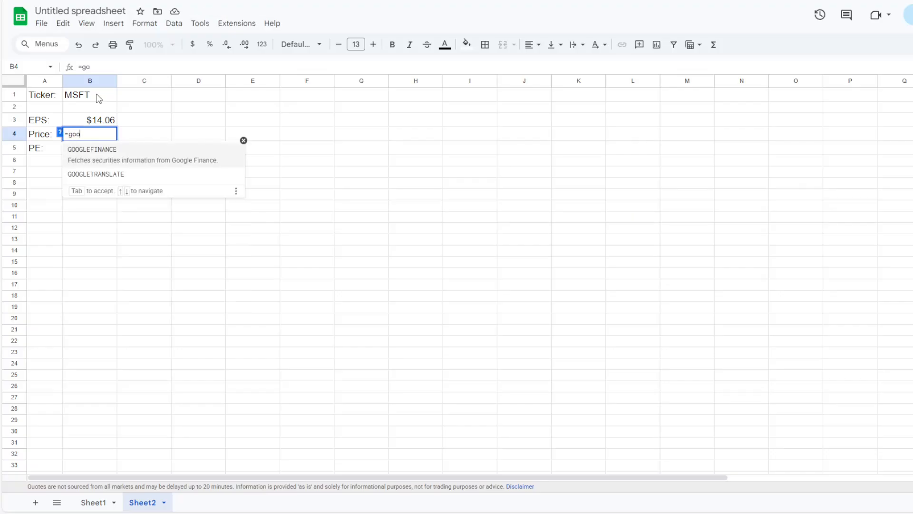
type("glefinance(")
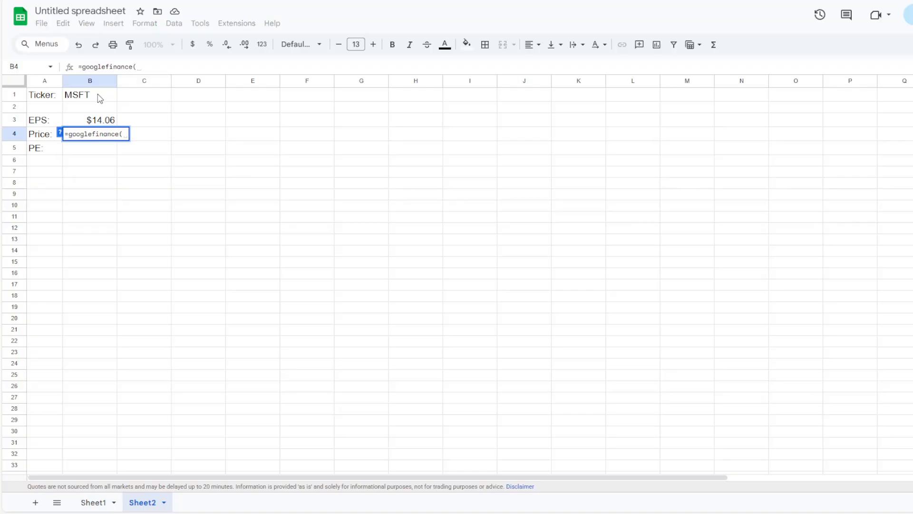
left_click(100, 98)
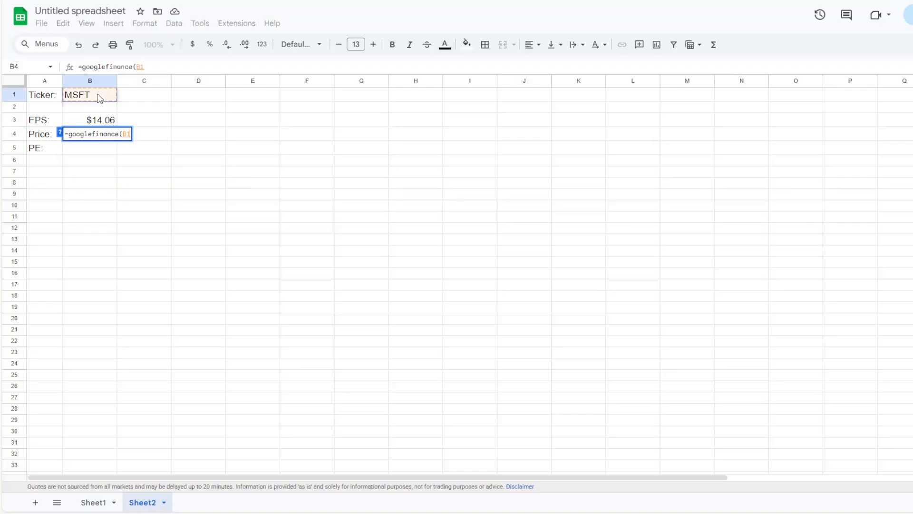
type(",\"price\")")
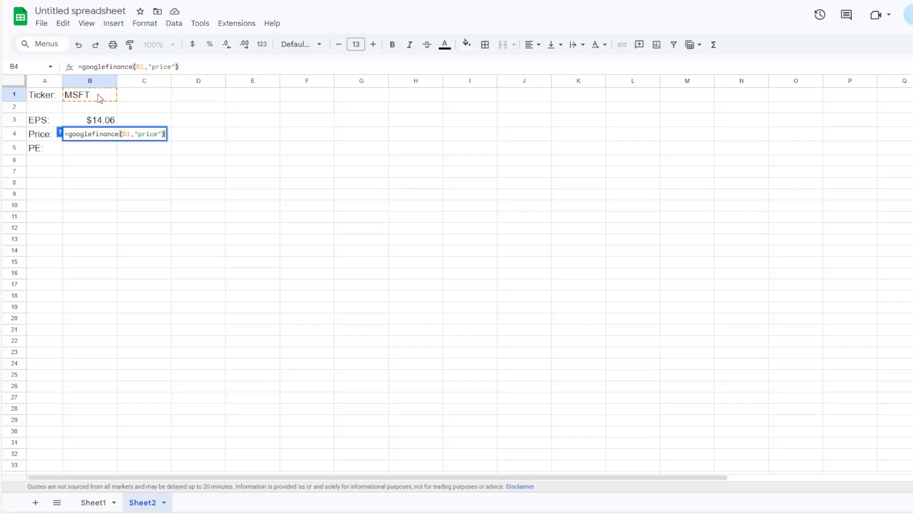
key("Return")
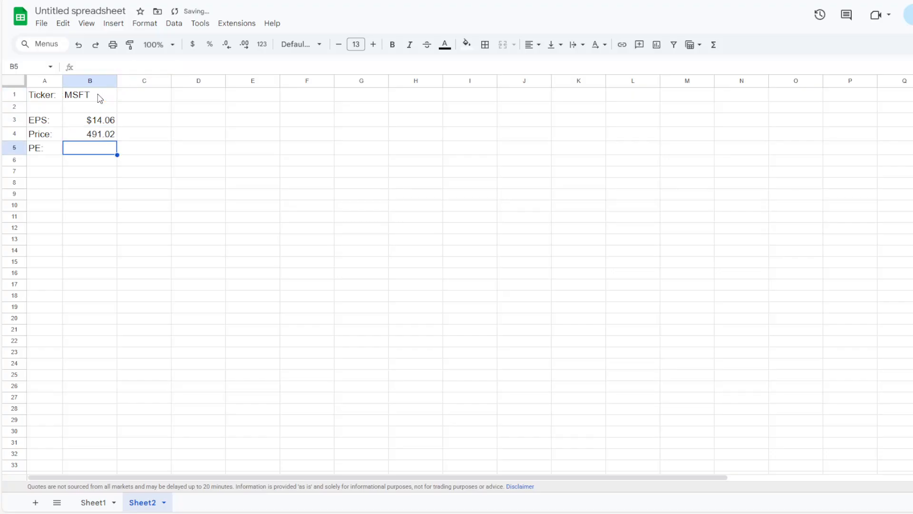
key("Up")
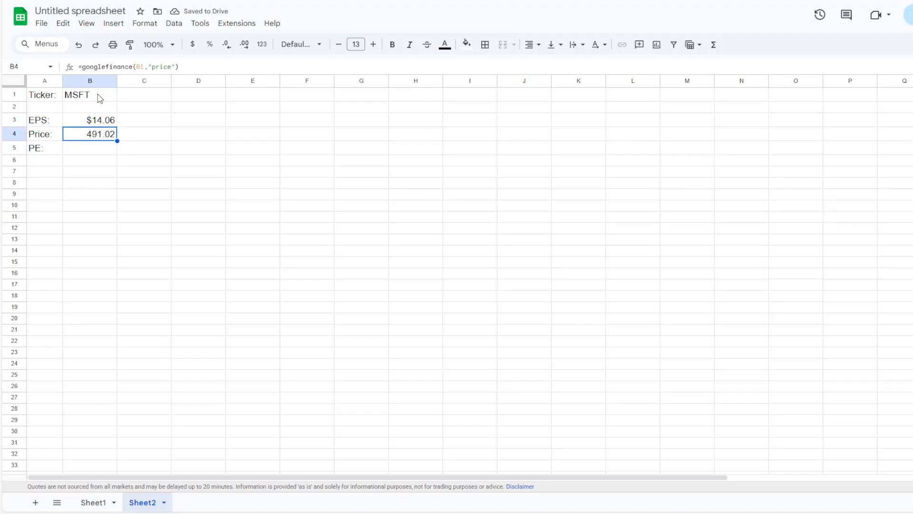
left_click(192, 47)
Remove the "price" attribute from B4's formula, shortening it to =googlefinance(B1).
left_click(179, 67)
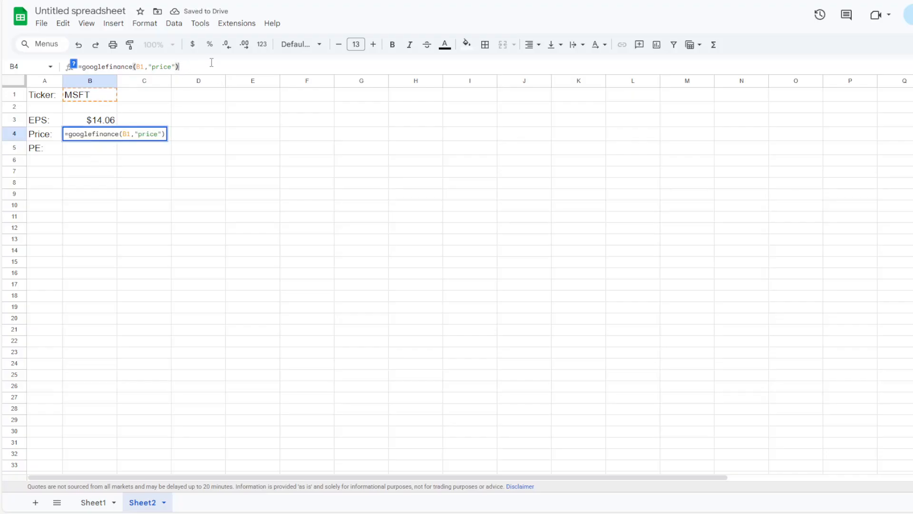
key("Left")
key("BackSpace")
key("BackSpace")
key("BackSpace")
key("BackSpace")
key("BackSpace")
key("BackSpace")
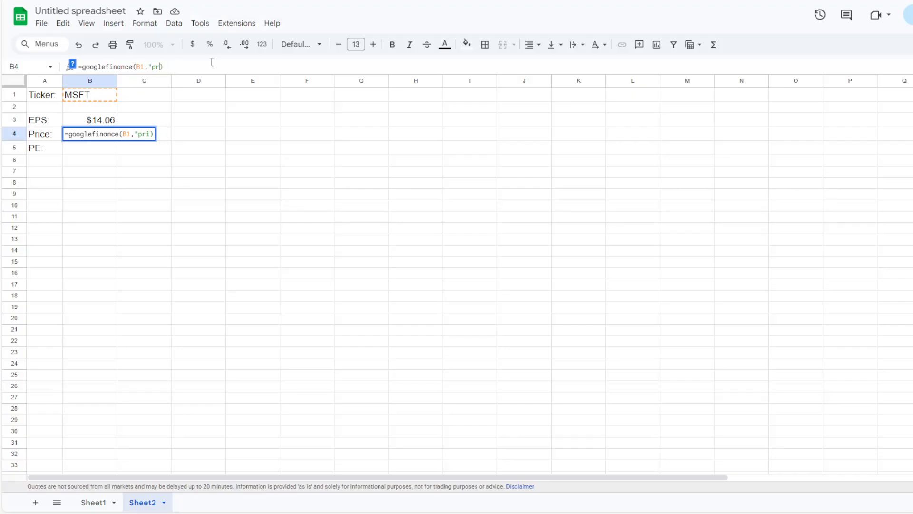
key("BackSpace")
key("BackSpace")
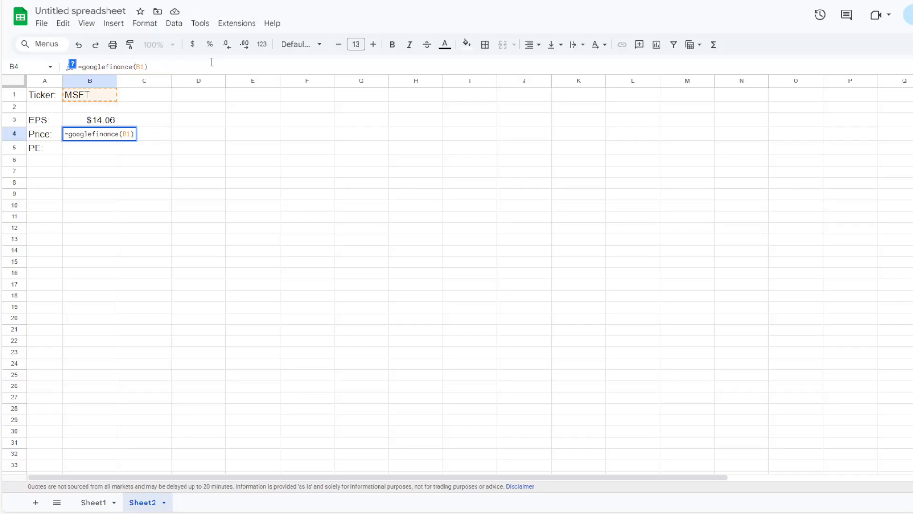
key("Return")
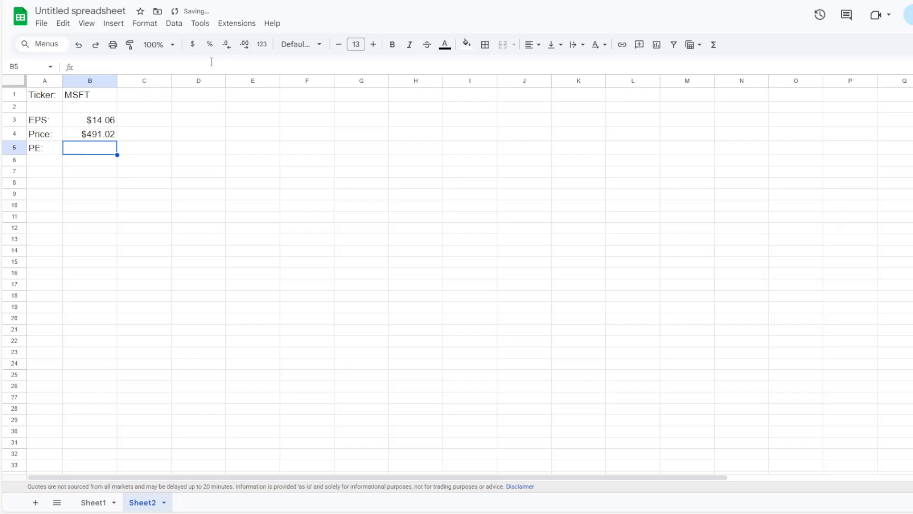
key("Up")
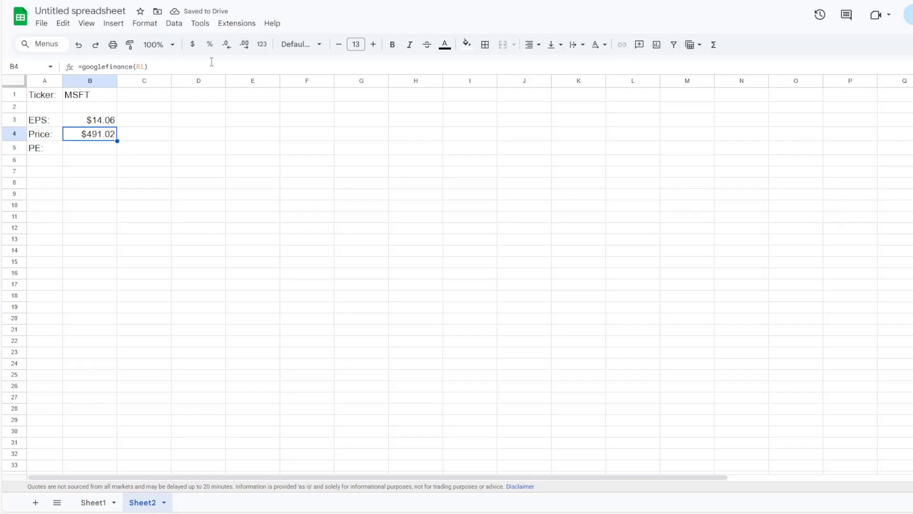
Add the "price" attribute back to B4's formula, making it =googlefinance(B1,"price").
left_click(145, 66)
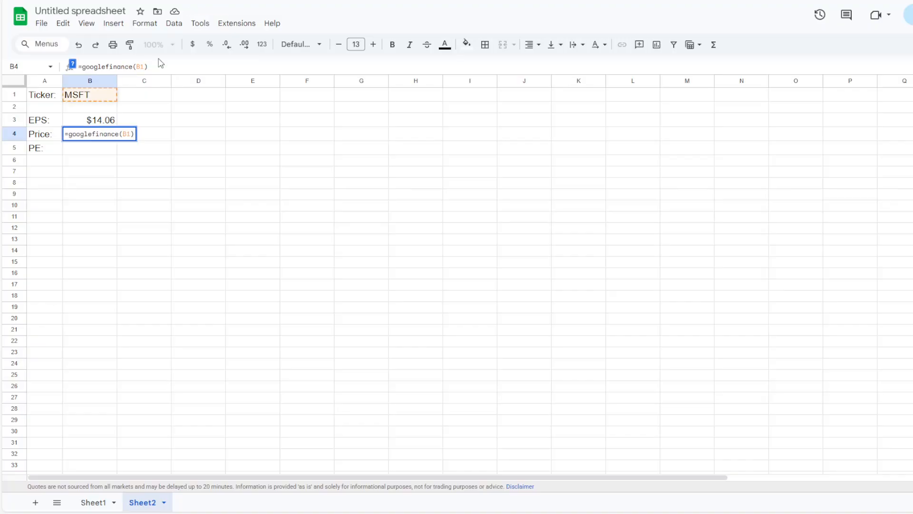
type(",\"price\"")
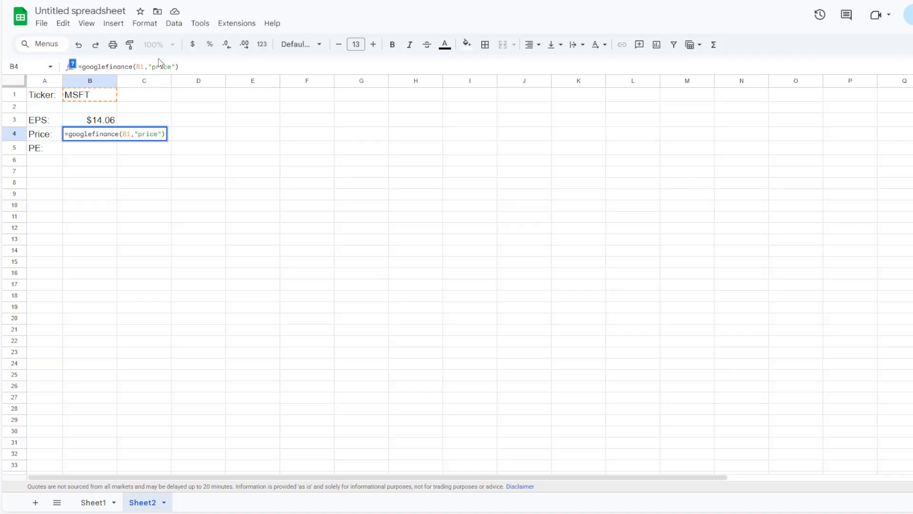
key("Return")
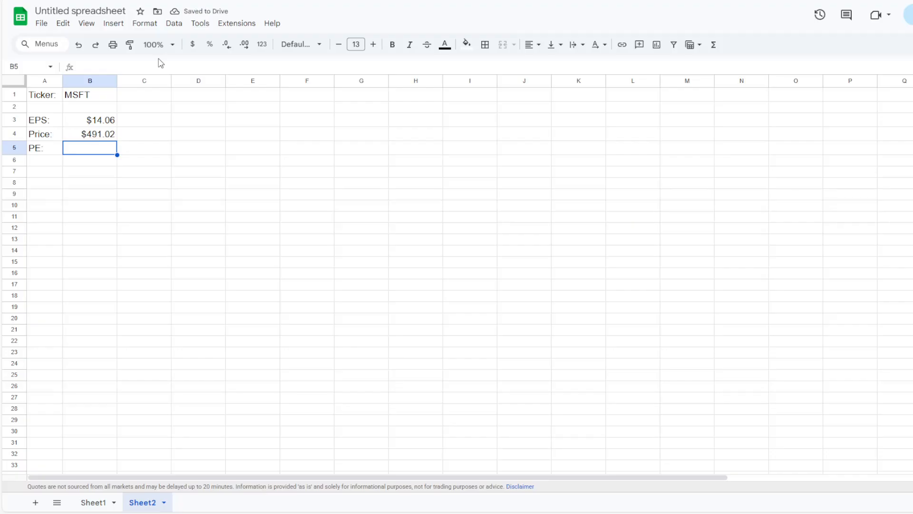
Enter =googlefinance(B1,"pe") in B5, beside the PE label.
type("=goog")
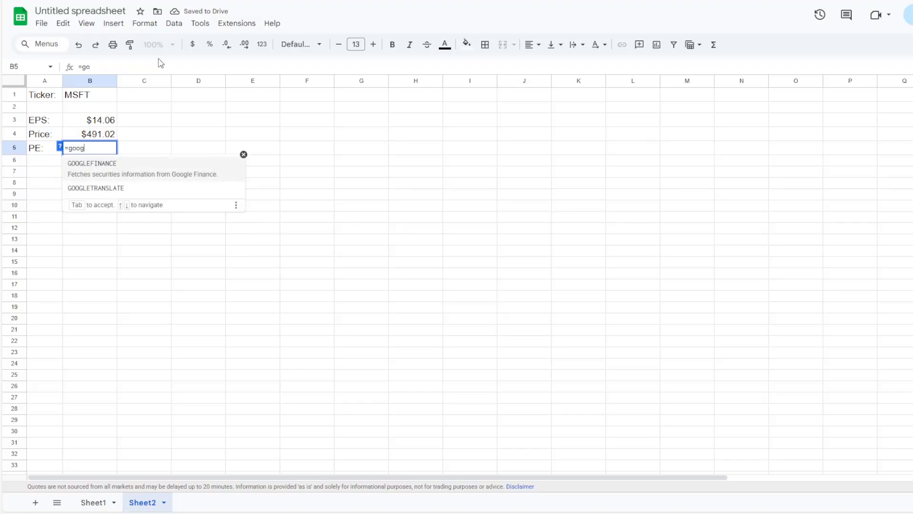
type("lefinance(")
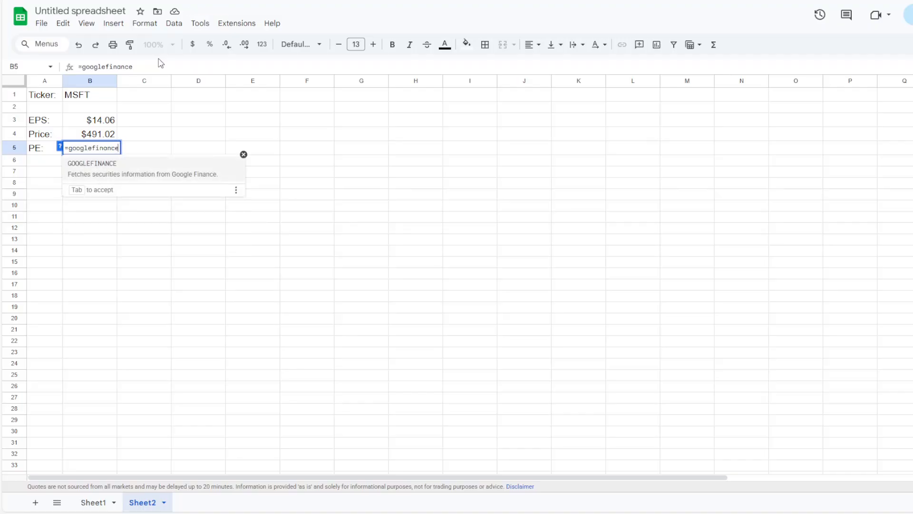
left_click(102, 99)
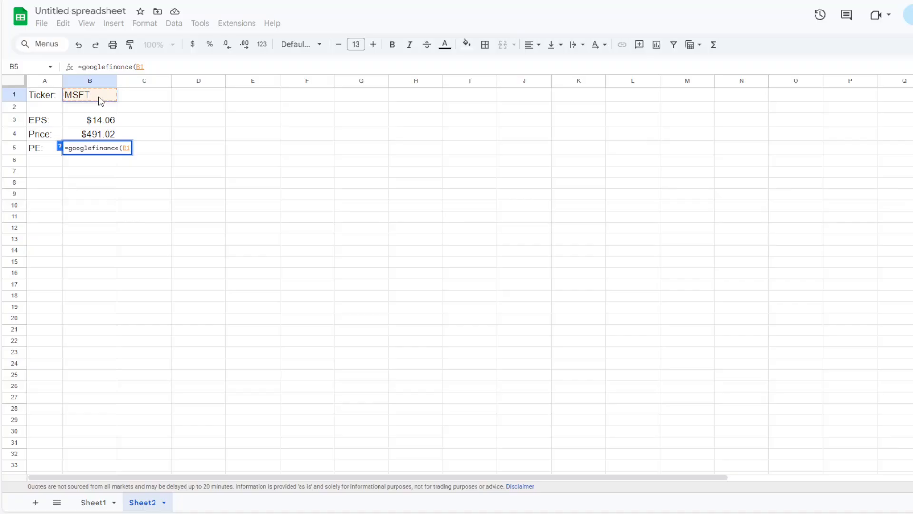
type(",\"pe\")")
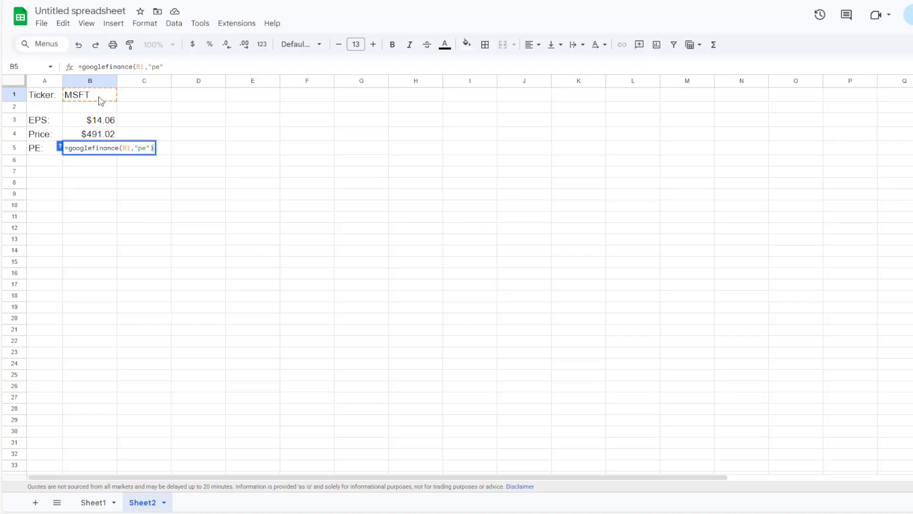
type(")")
key("Return")
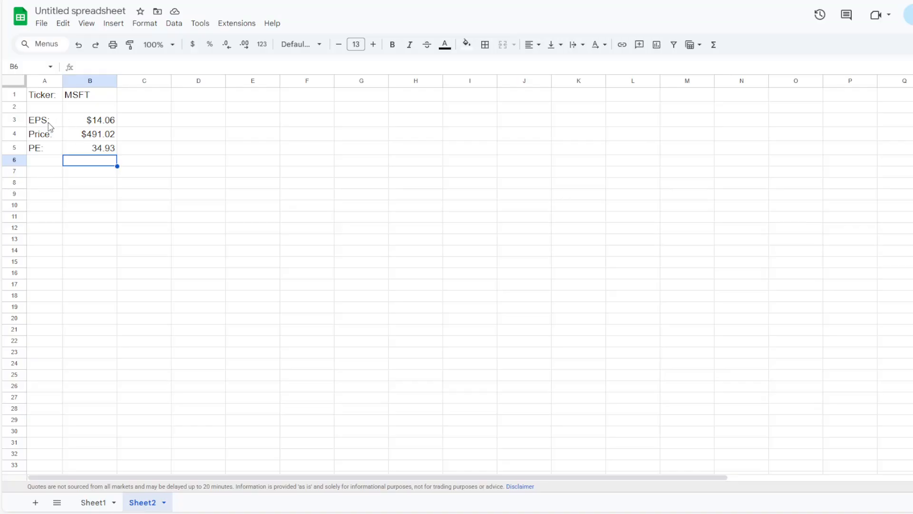
Label A7 "EPS Growth (5Y)" and fit column A's width to its contents.
left_click_drag(57, 124, 95, 153)
left_click(53, 175)
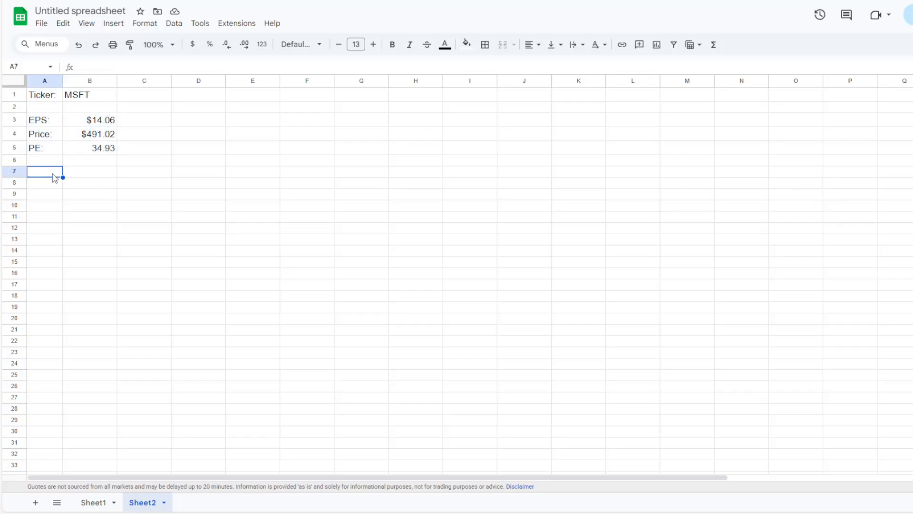
type("EPS Growth")
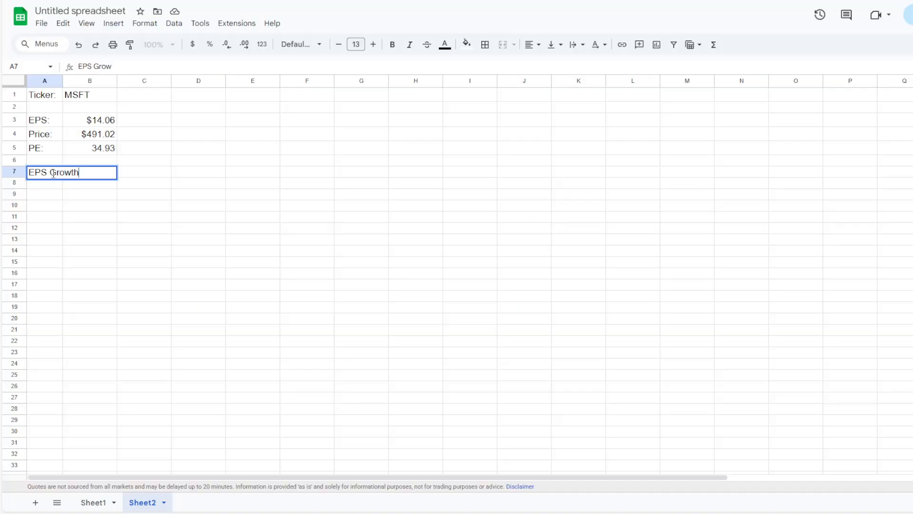
type(" (5Y)")
key("Return")
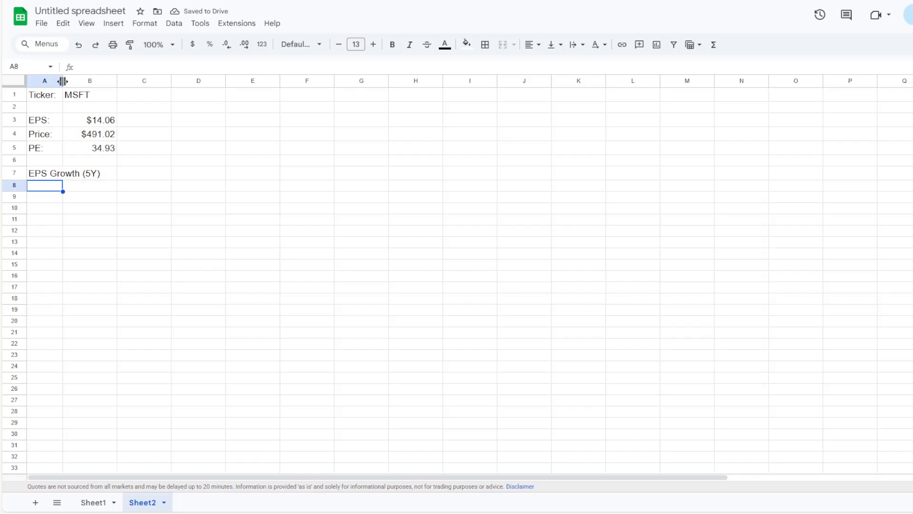
double_click(63, 80)
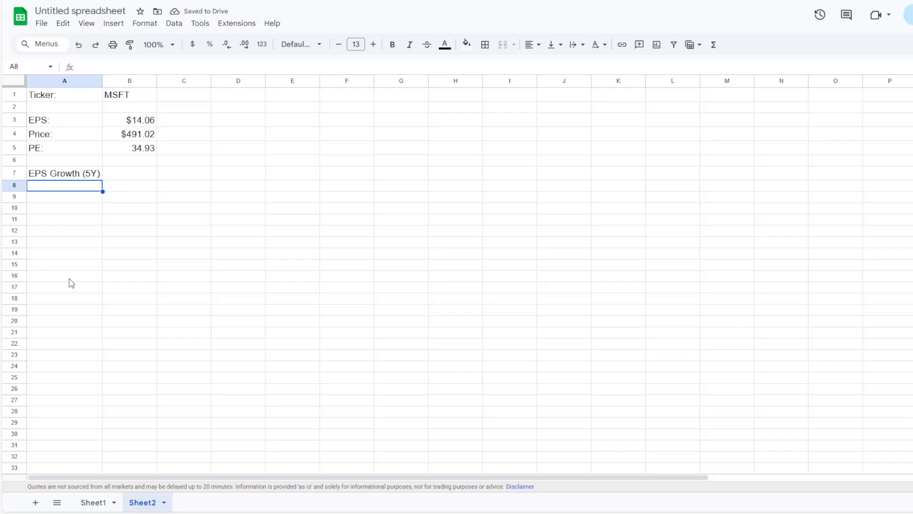
Enter 15% in B7 as the five-year EPS growth assumption.
left_click(77, 176)
left_click(114, 178)
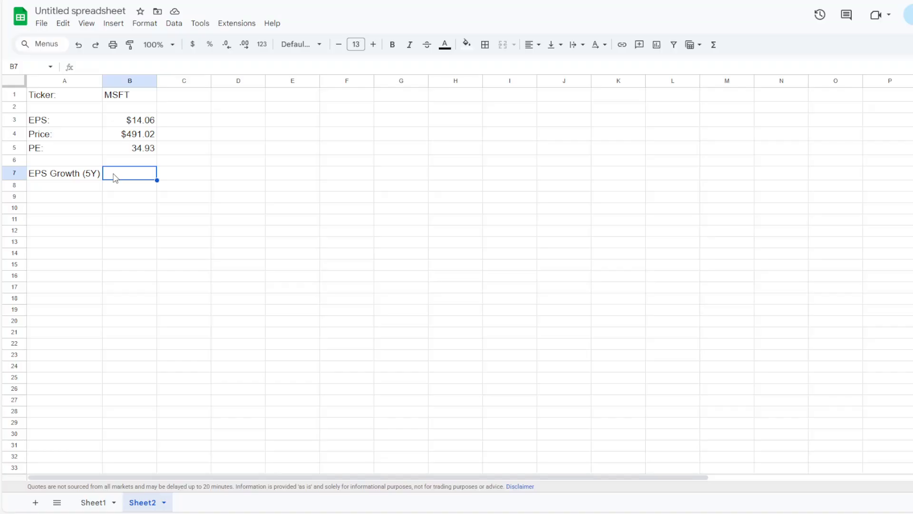
type("15%")
key("Return")
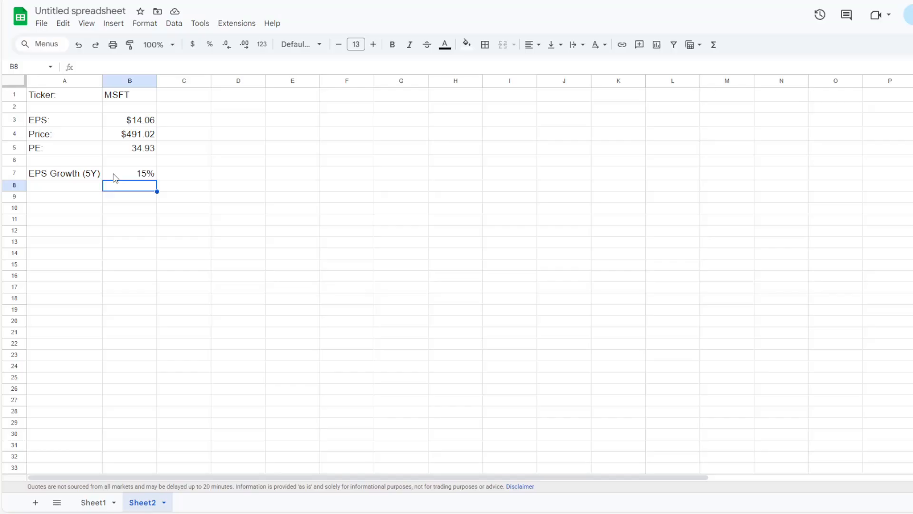
left_click(114, 174)
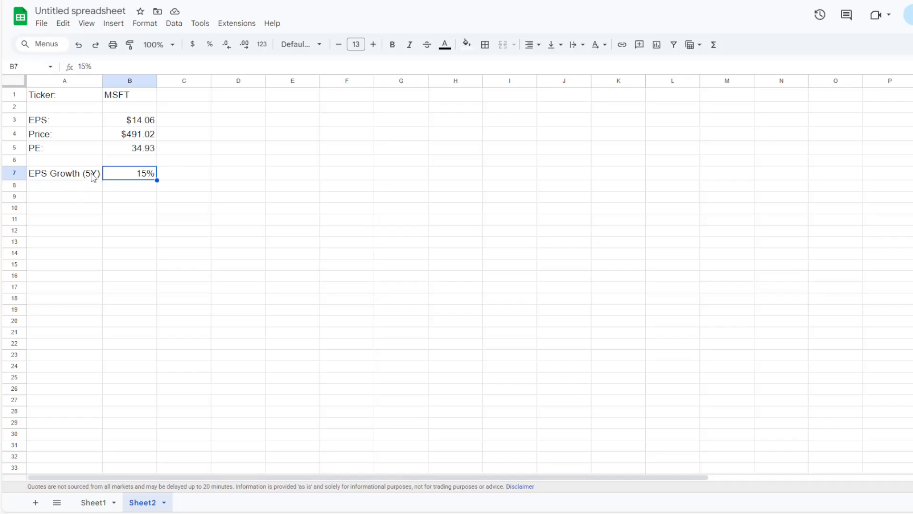
Add the label "Scale-Down" in A8 and enter its value of 1 in B8.
left_click(75, 187)
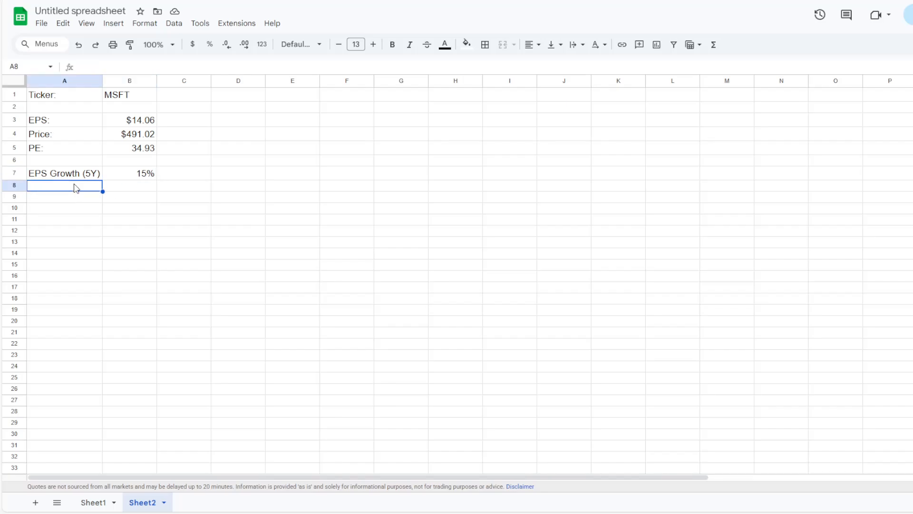
type("Scale-D")
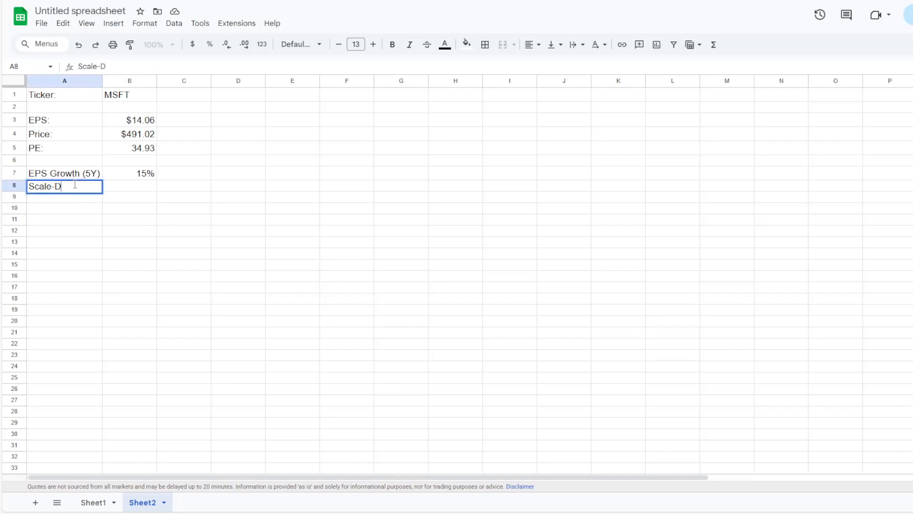
type("own")
key("Return")
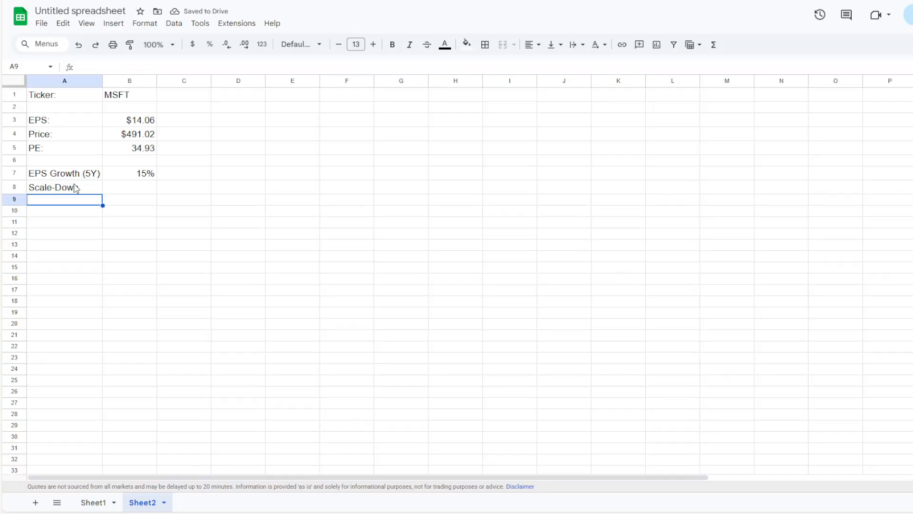
key("Up")
key("Right")
type("1")
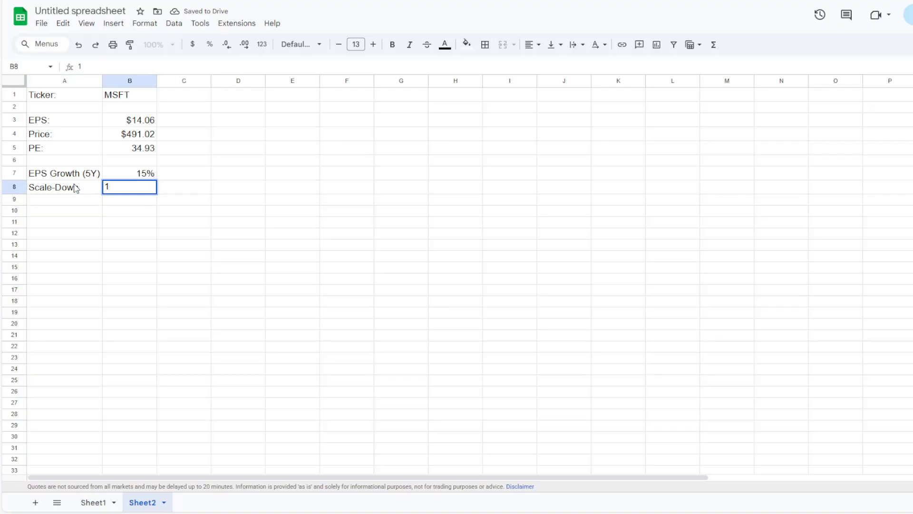
key("Return")
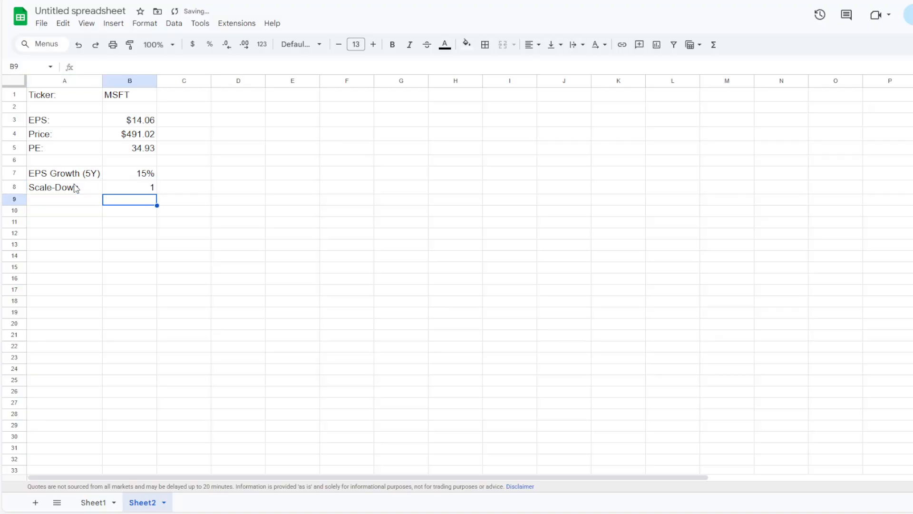
Add the label "Terminal Rate" in A9 and enter its value of 3% in B9.
key("Left")
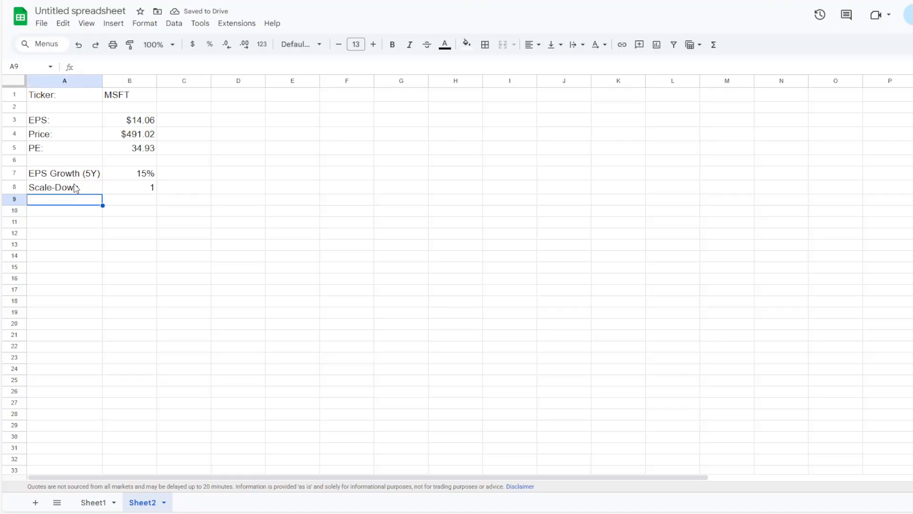
type("Terminal Rate")
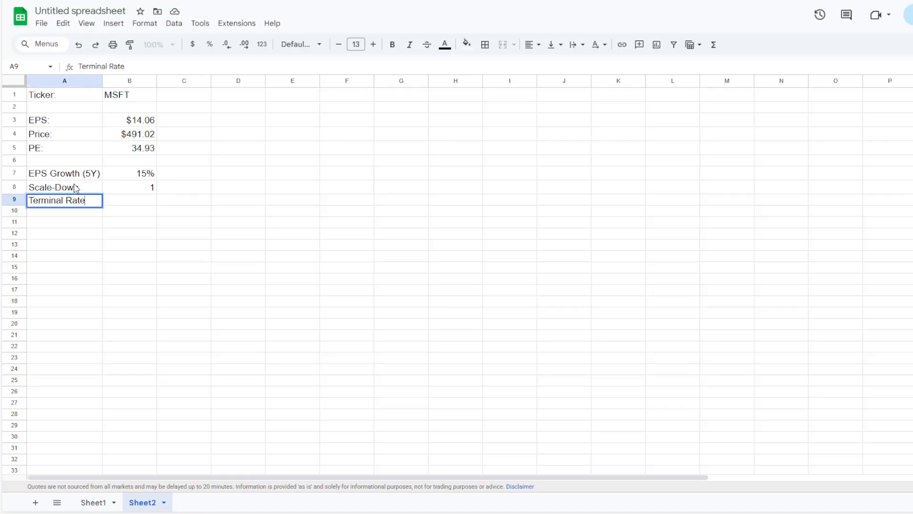
key("Tab")
type("3%%")
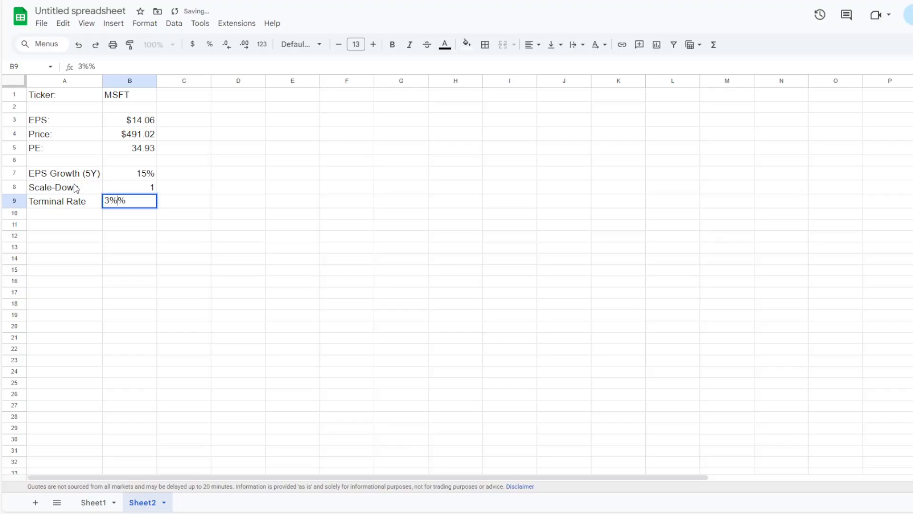
key("BackSpace")
key("Return")
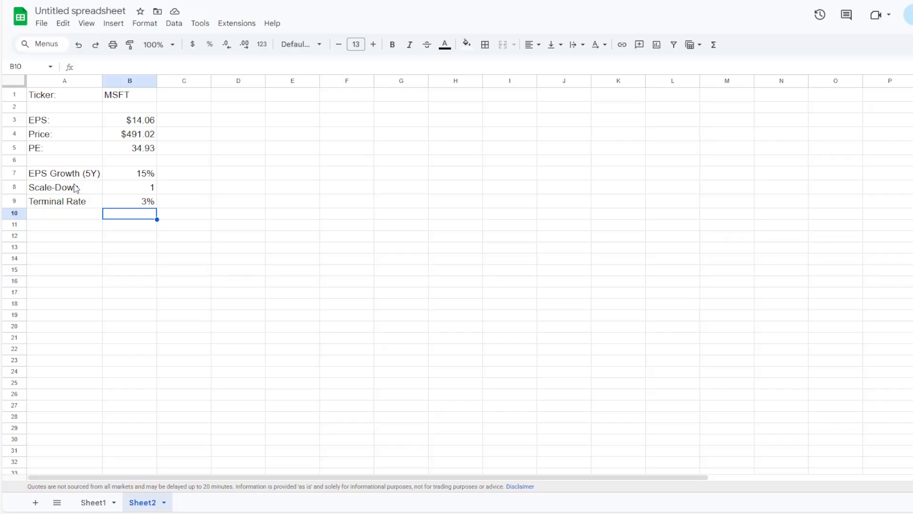
Add the label "Discount Rate" in A10 and enter its value of 8% in B10.
key("Left")
type("Discount")
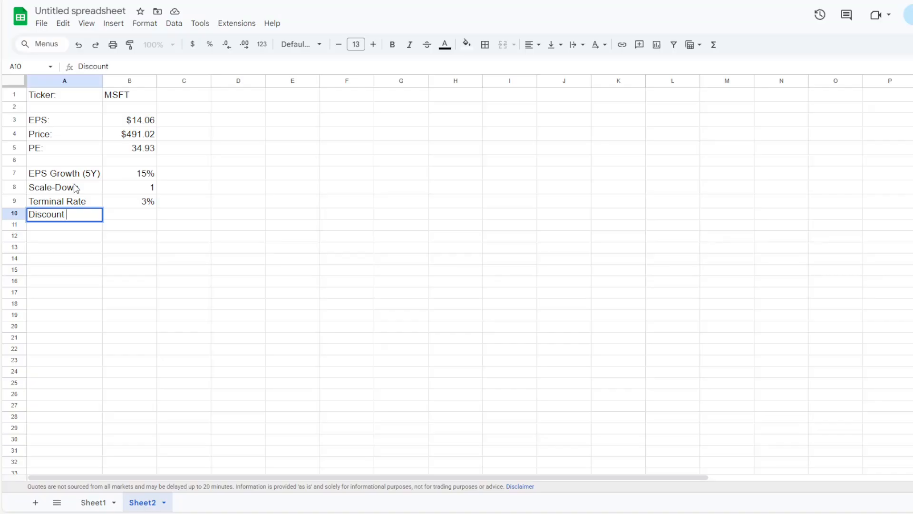
type(" Rate")
key("Tab")
type("8%")
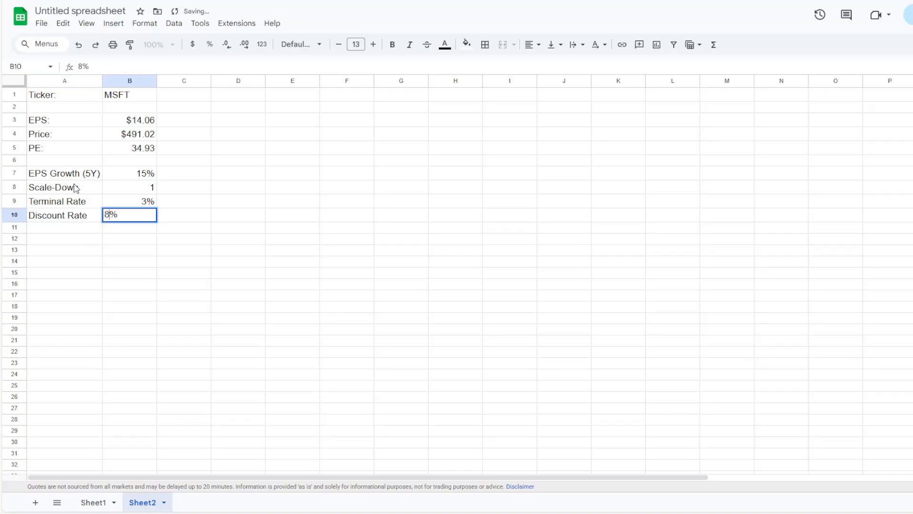
key("Return")
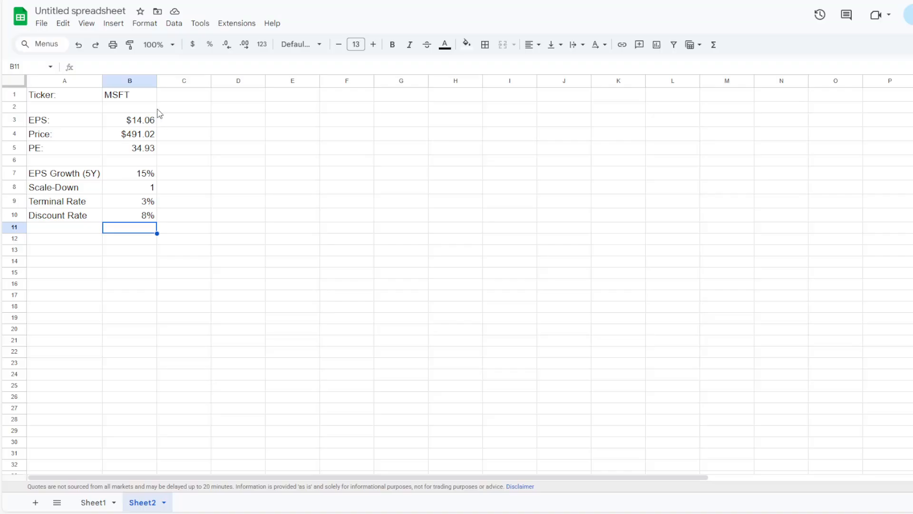
Number the periods 1 to 10 in E2:N2, entering 1 in E2 and =E2+1 in F2, and filling the formula across to N2.
left_click(294, 109)
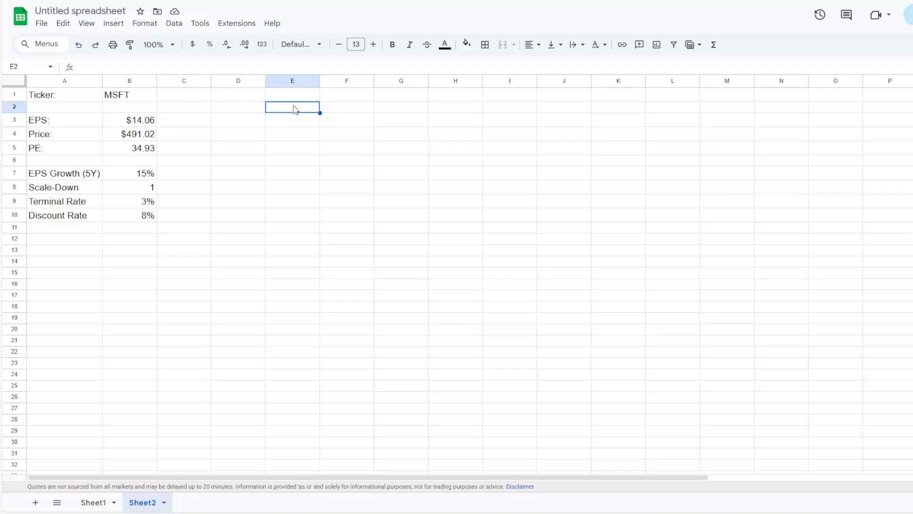
type("1")
key("Tab")
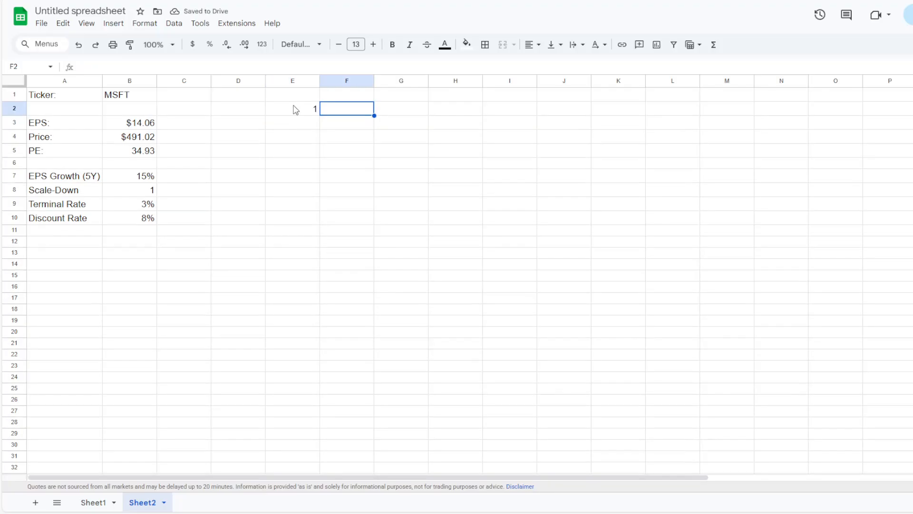
type("=")
left_click(296, 109)
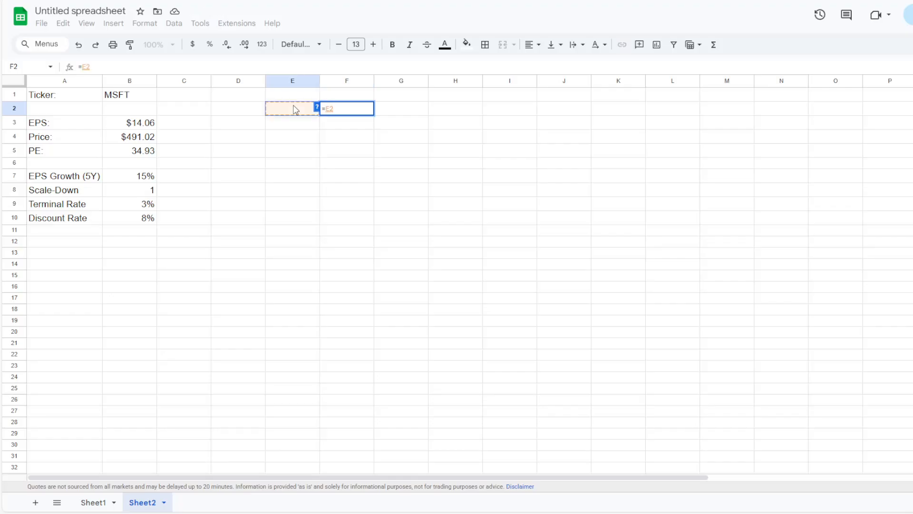
type("+1")
key("Return")
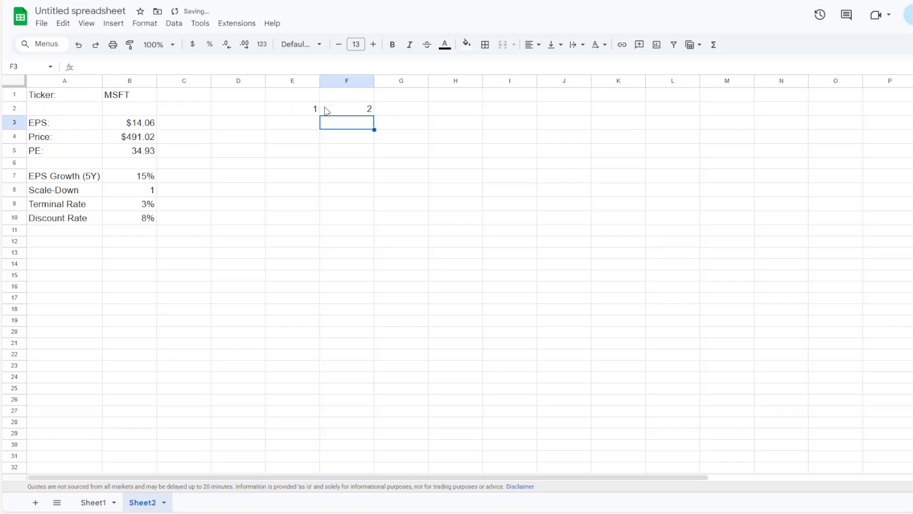
left_click(354, 112)
left_click_drag(375, 115, 807, 112)
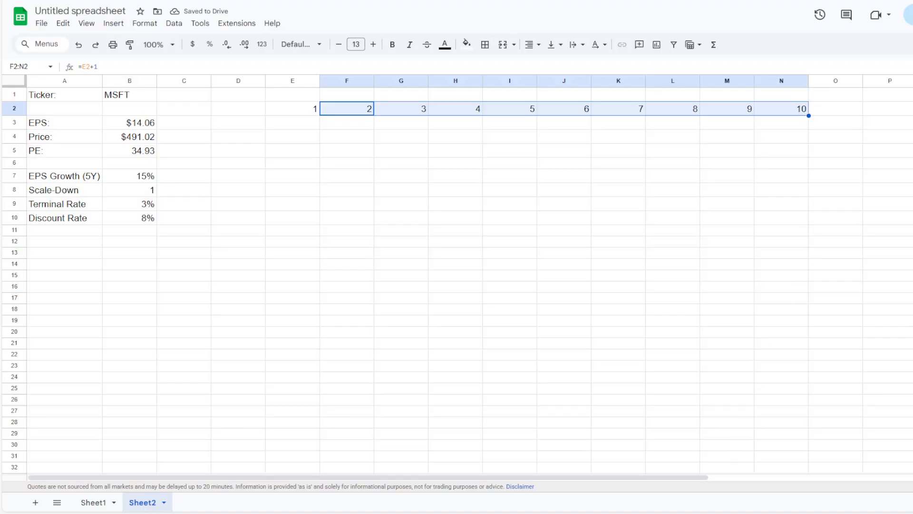
left_click(723, 191)
List the years 2026 to 2035 in E3:N3, entering 2026 in E3 and =E3+1 in F3, and filling the formula across to N3.
left_click(314, 123)
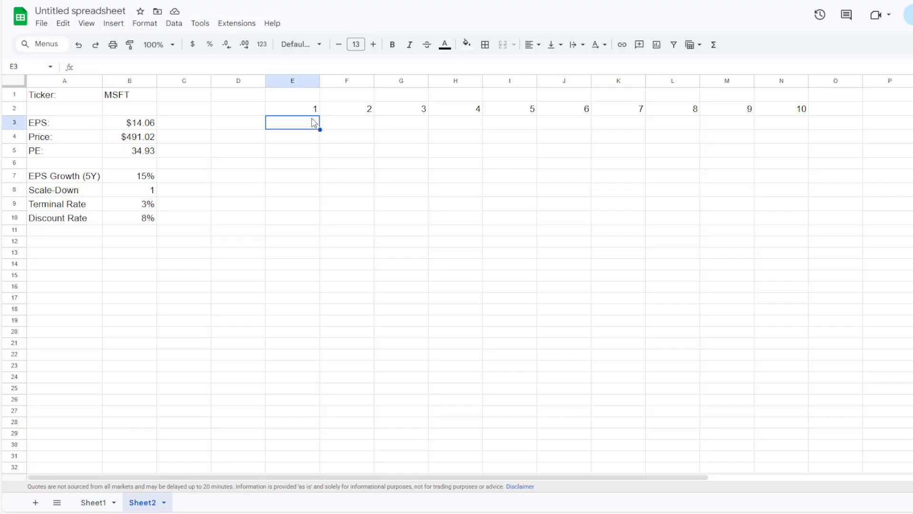
type("2026")
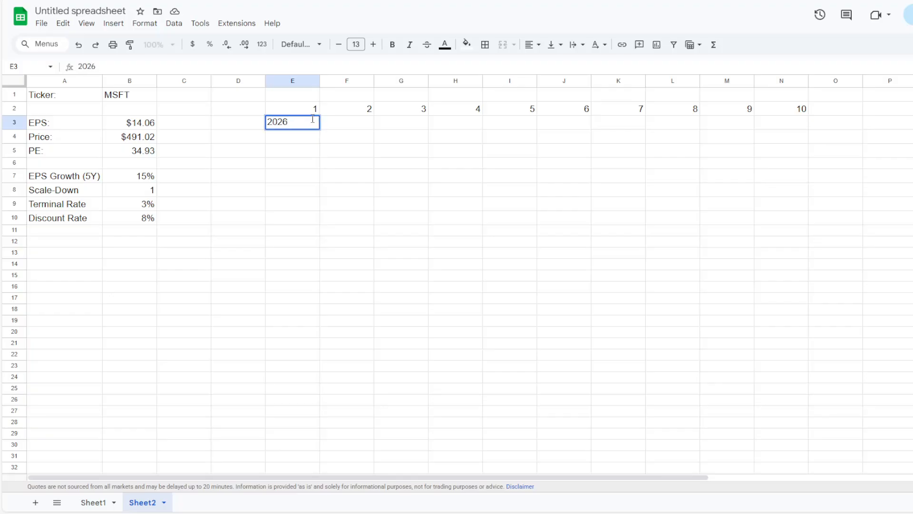
key("Return")
key("Up")
key("Right")
type("=")
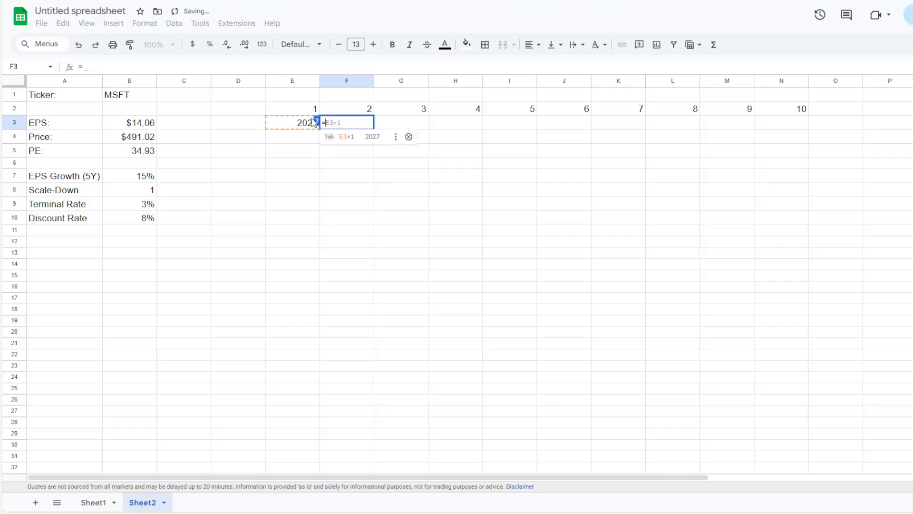
left_click(302, 124)
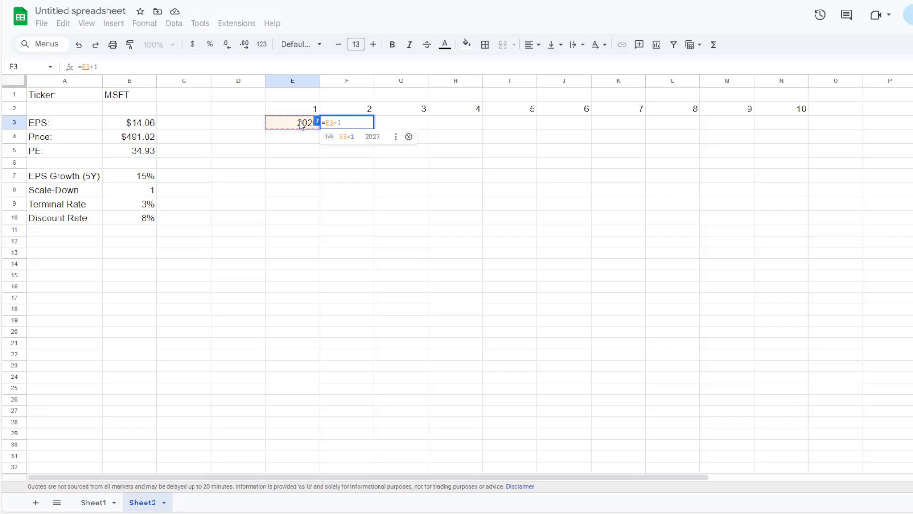
type("+1")
key("Return")
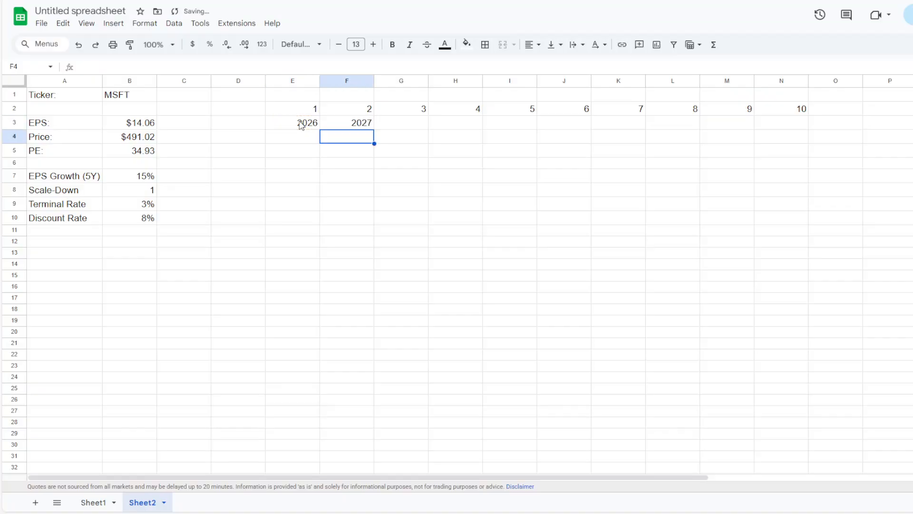
left_click(345, 125)
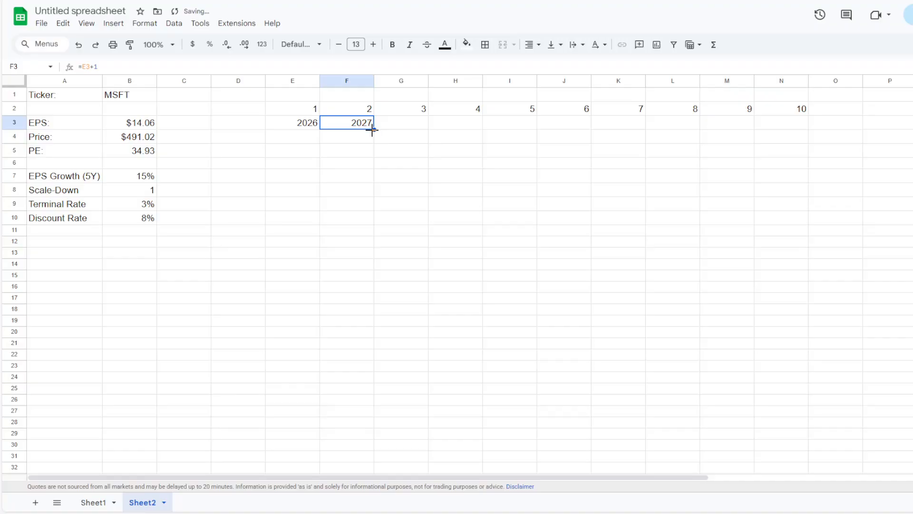
left_click_drag(375, 129, 804, 133)
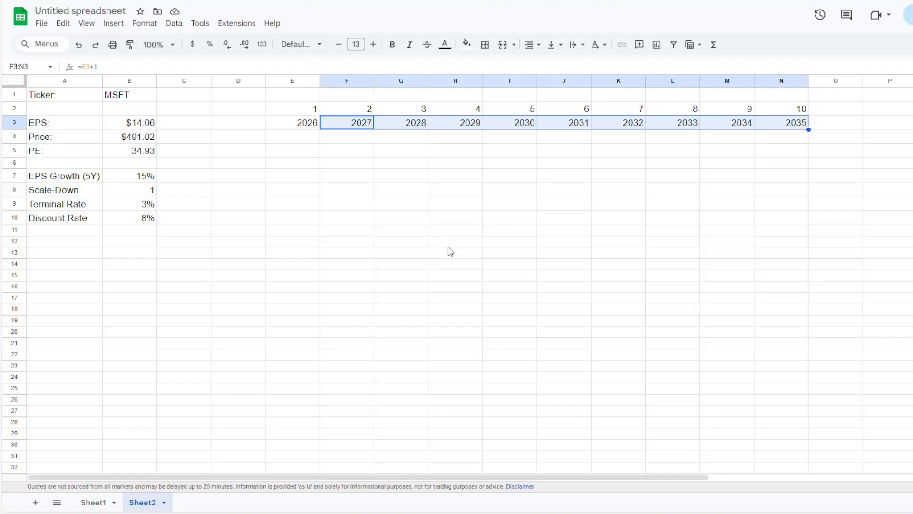
Add the label "Proj EPS" in D4 and enter the 2026 projection formula =B3*(1+B7) in E4.
key("Down")
key("Left")
key("Left")
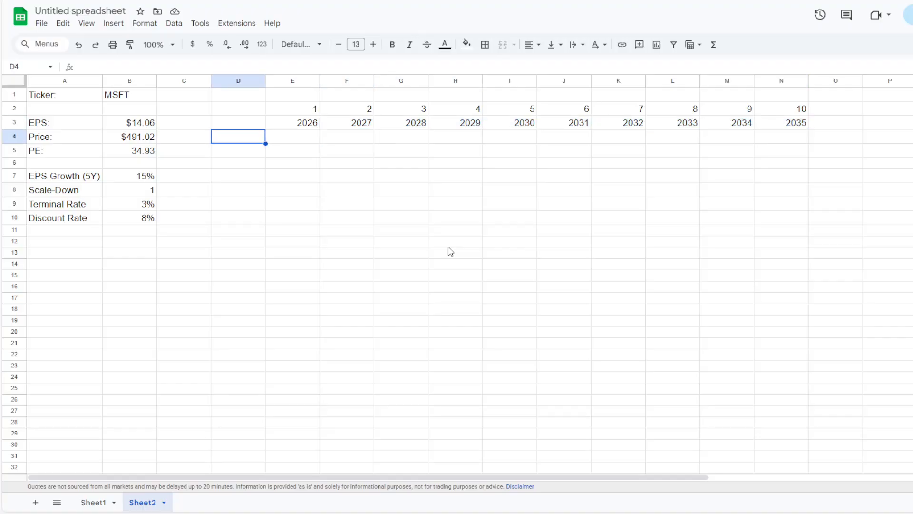
type("Proj EPS")
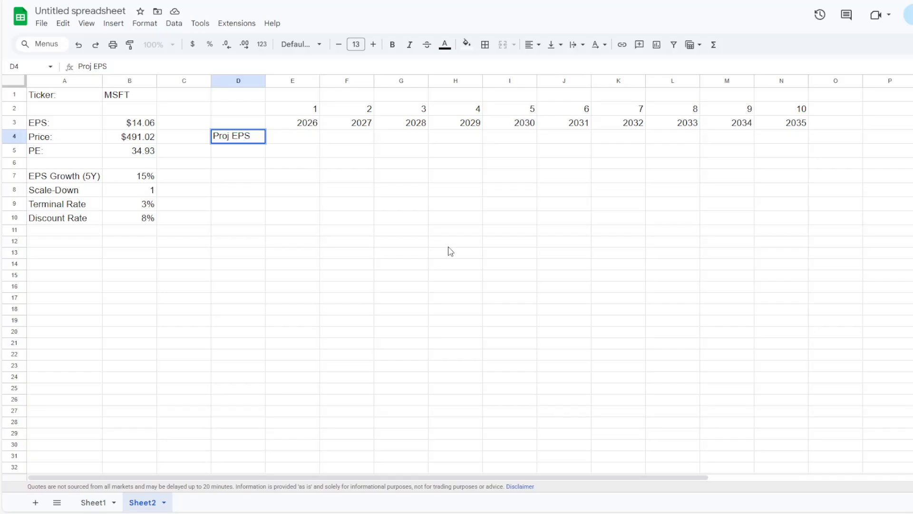
key("Tab")
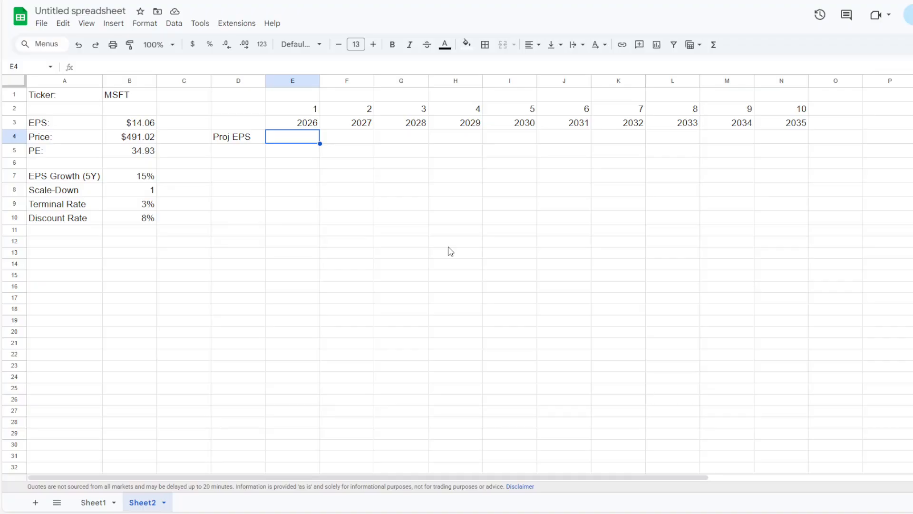
type("=")
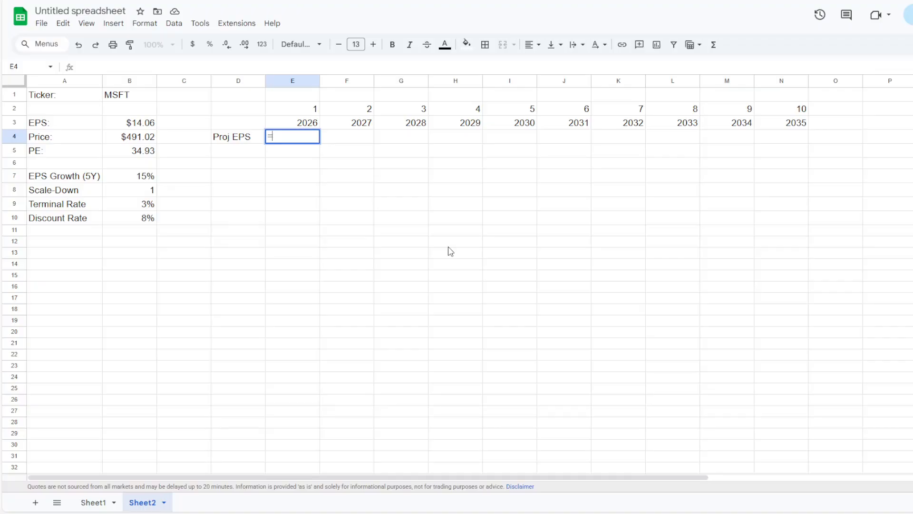
left_click(132, 125)
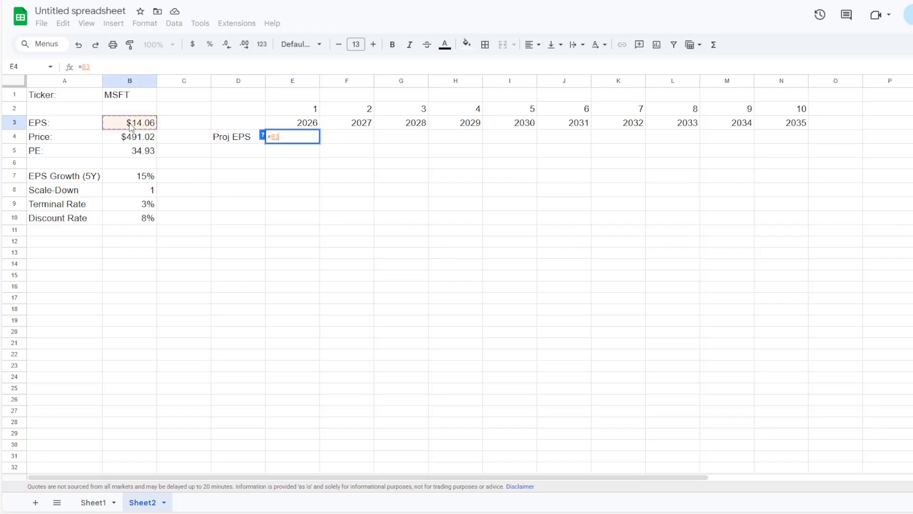
type("*(")
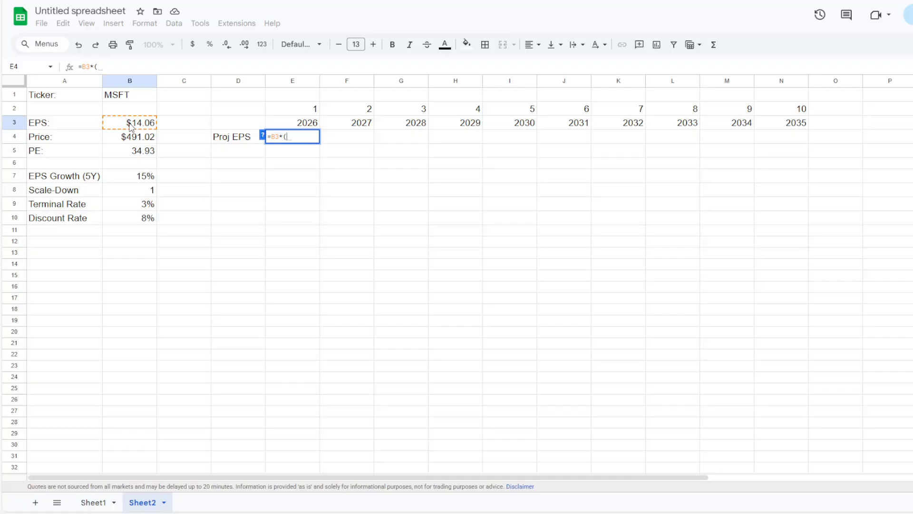
type("1+")
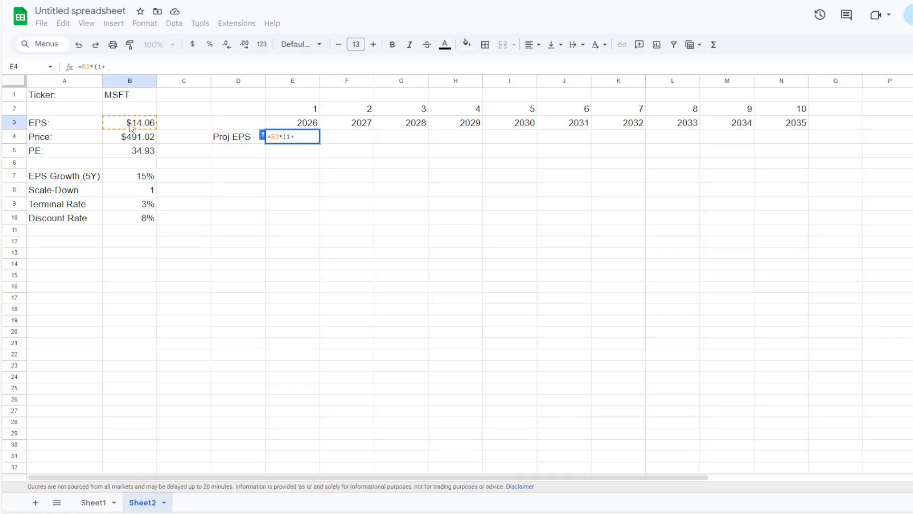
left_click(135, 180)
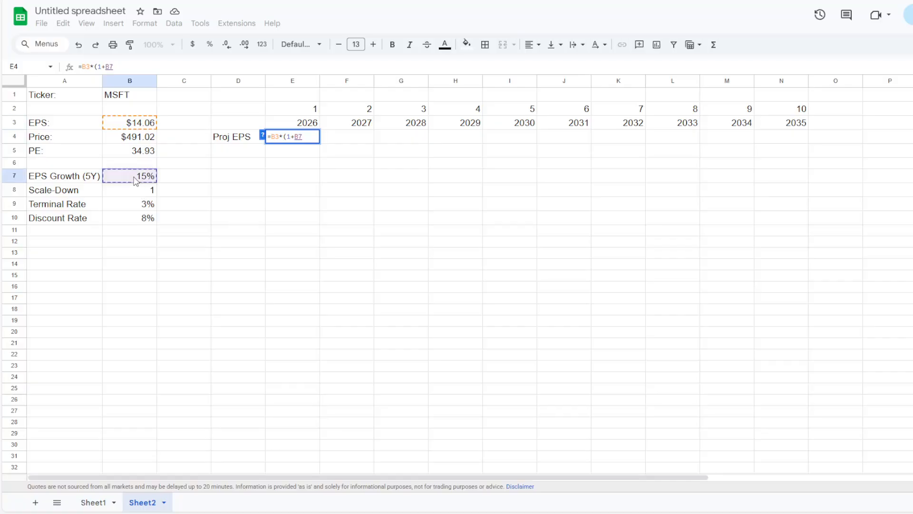
type(")")
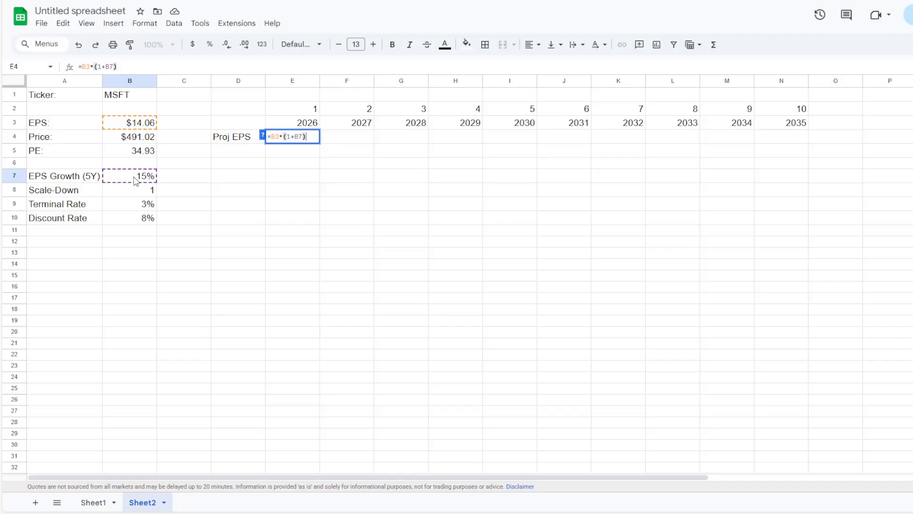
key("Return")
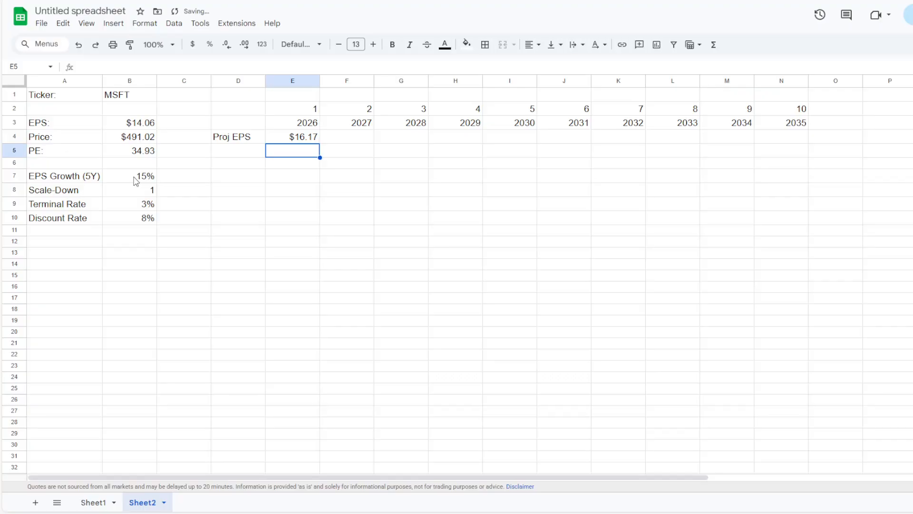
Format the 2026 projected EPS in E4 as currency.
key("Up")
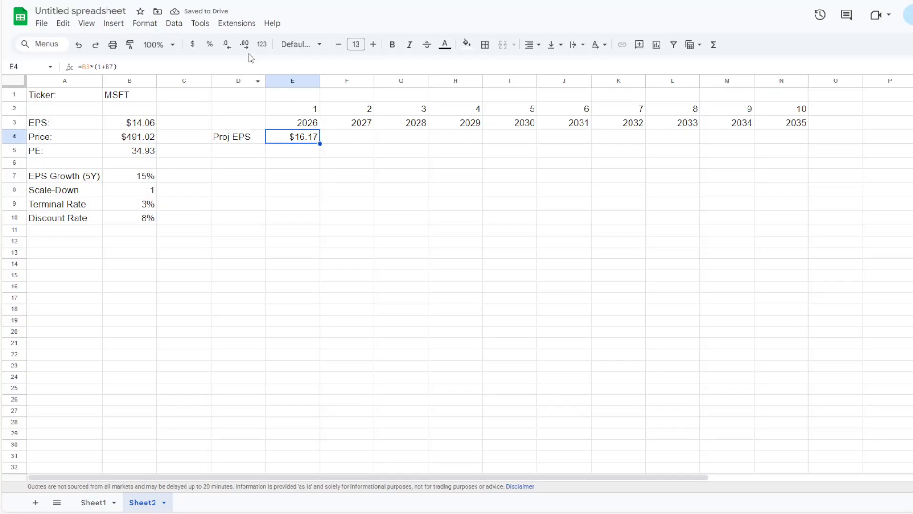
left_click(262, 44)
left_click(312, 112)
key("Down")
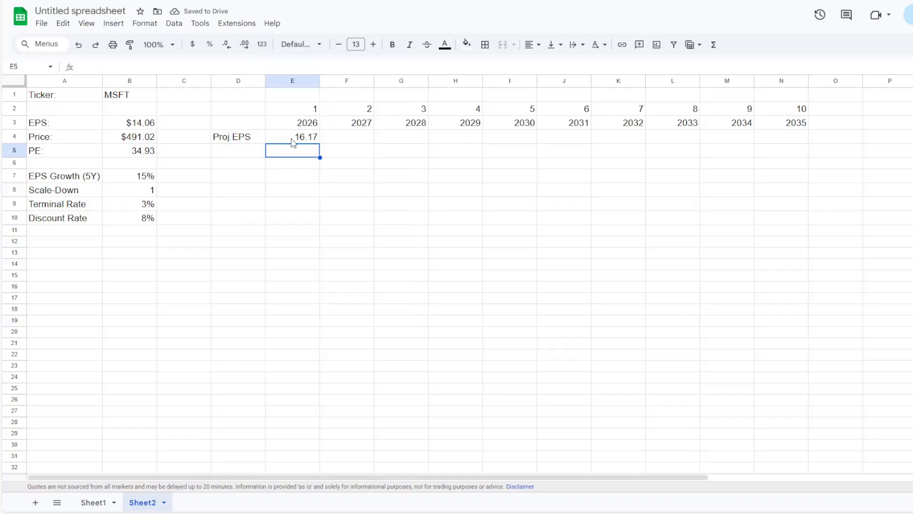
left_click(294, 141)
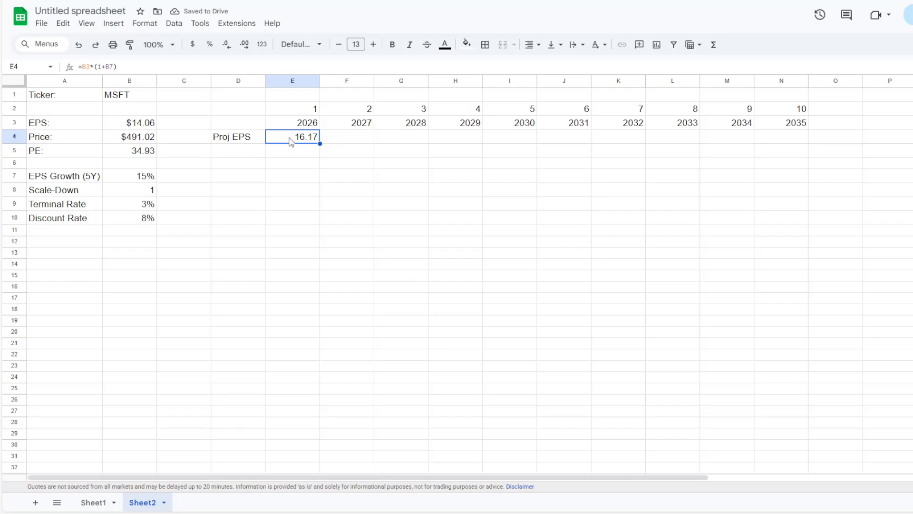
left_click(193, 46)
Enter the 2027 projected EPS formula =E4*(1+B7) in F4.
left_click(335, 142)
type("=")
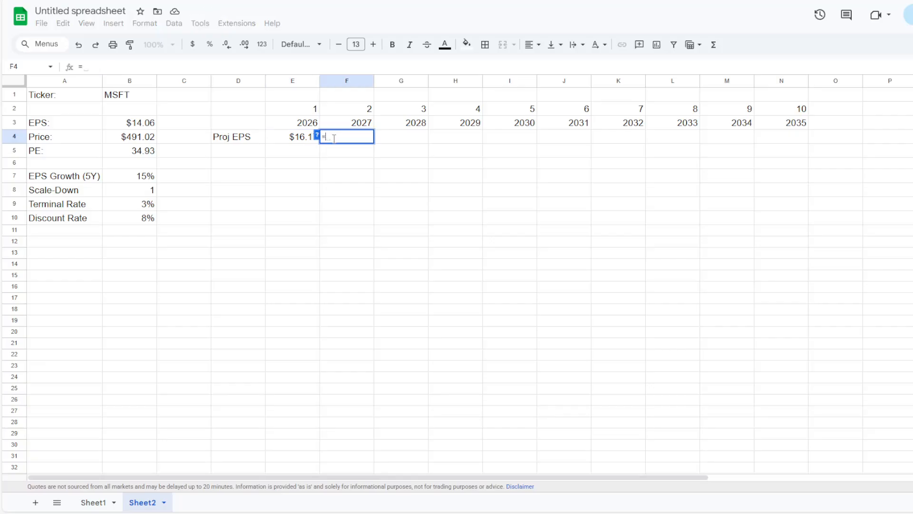
left_click(288, 140)
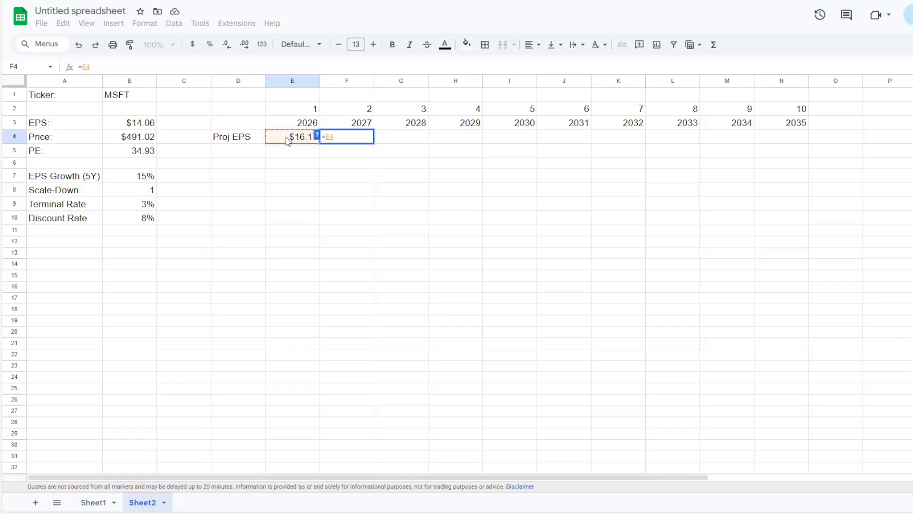
type("*(1+")
left_click(140, 180)
type(")")
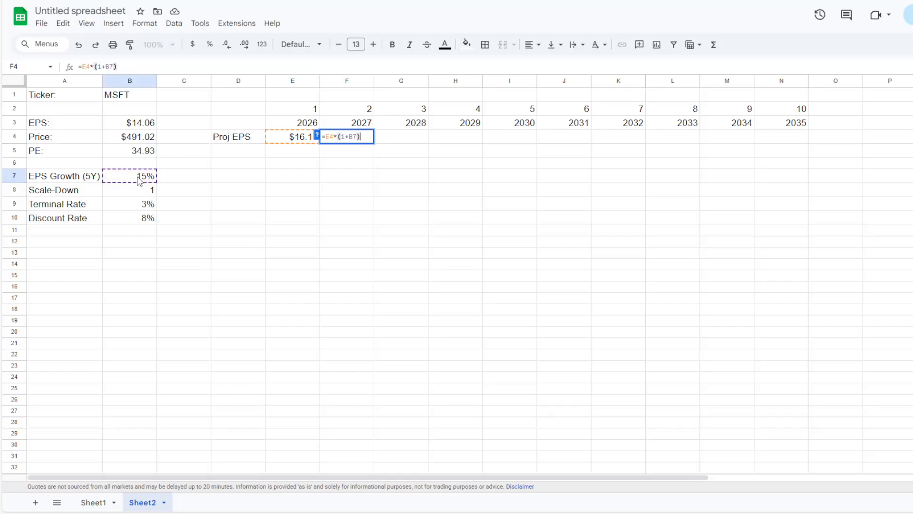
key("Return")
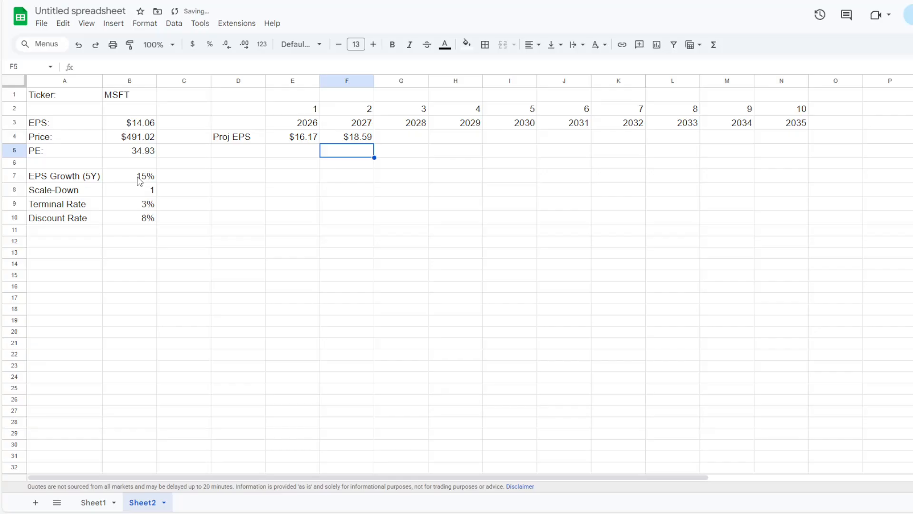
Make the growth rate reference in F4 absolute, giving =E4*(1+$B$7), and fill the formula across to N4.
key("Up")
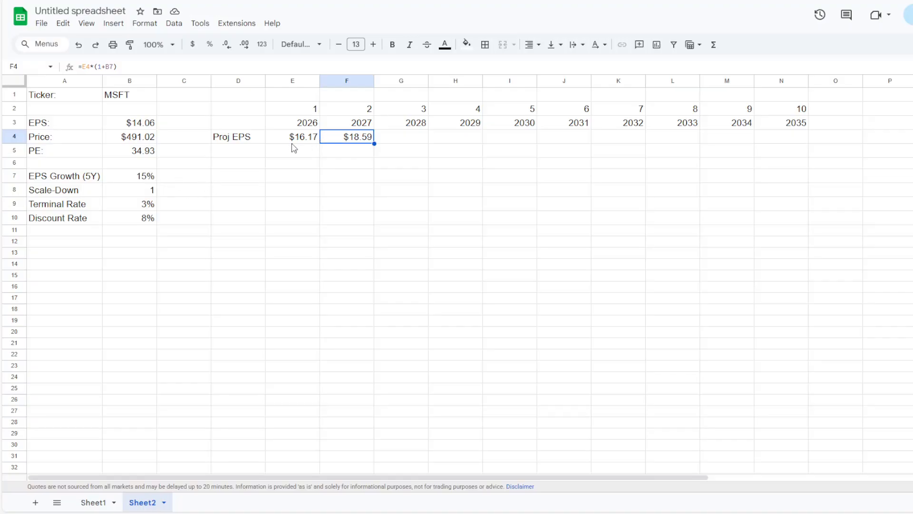
left_click(105, 66)
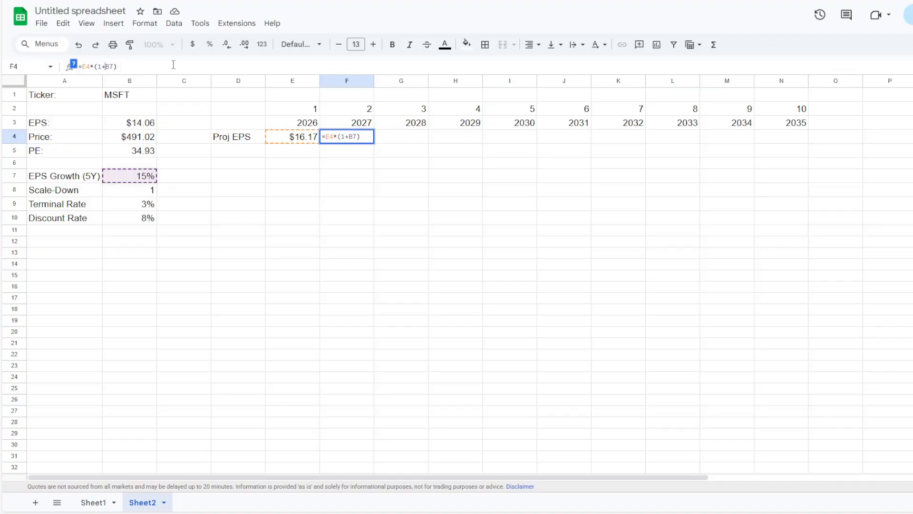
type("$")
key("Right")
type("$")
key("Return")
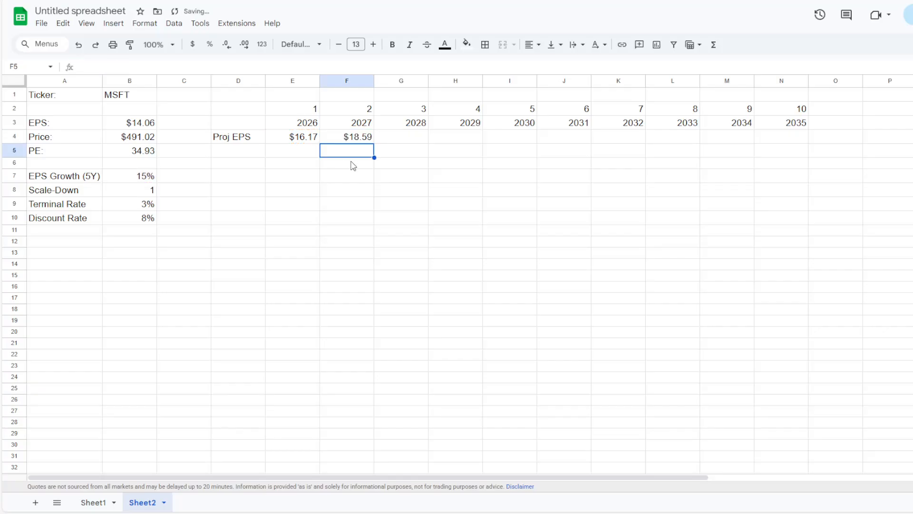
key("Up")
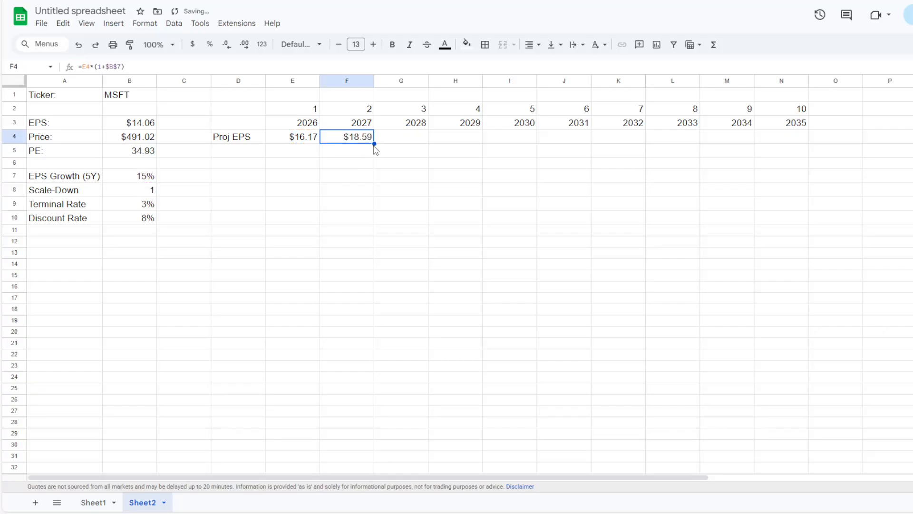
left_click_drag(375, 144, 796, 153)
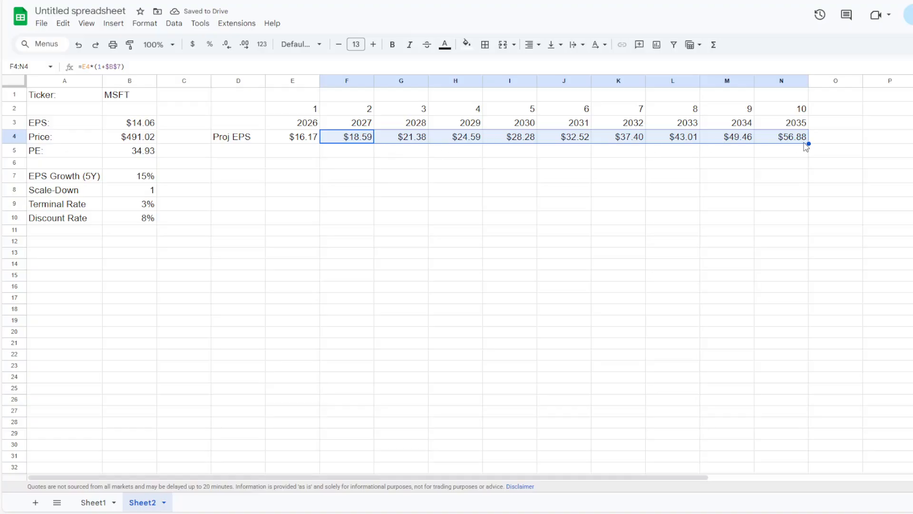
Examine the cell references in the 2031 projected EPS formula in J4 and the Scale-Down value in B8.
left_click(567, 142)
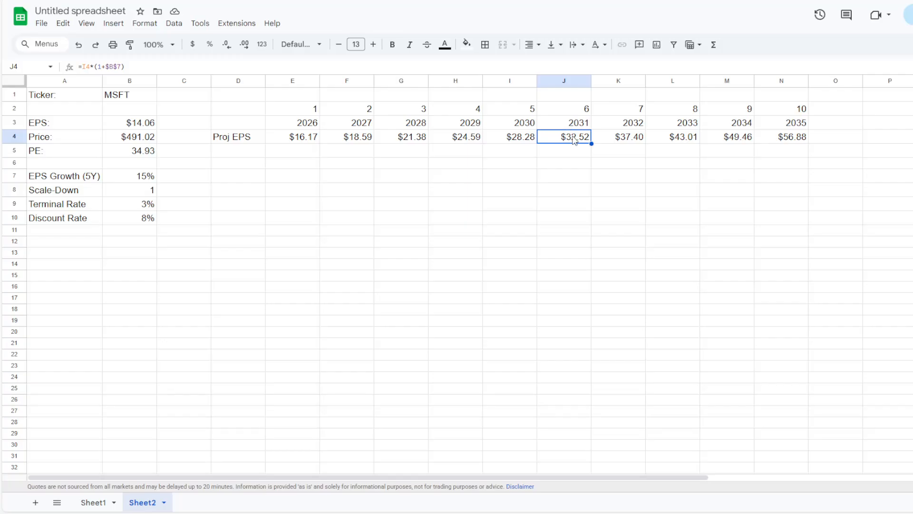
double_click(574, 139)
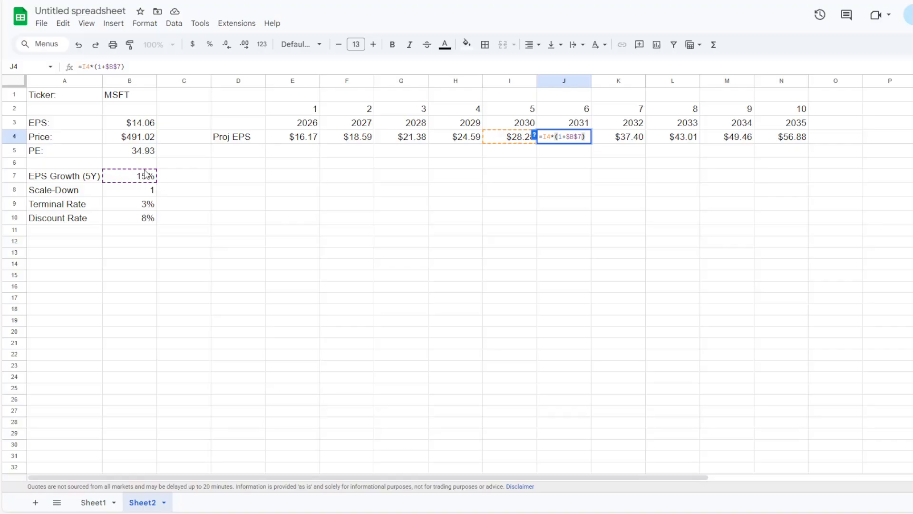
key("Return")
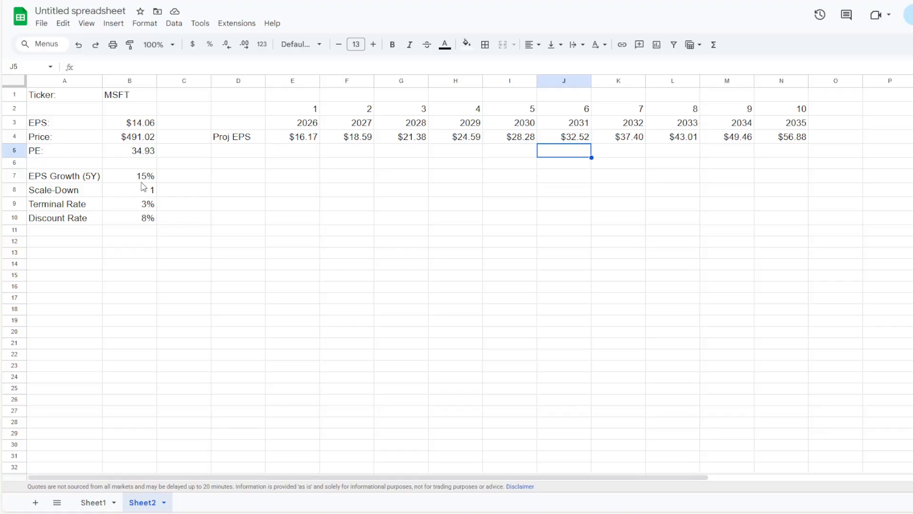
left_click(145, 192)
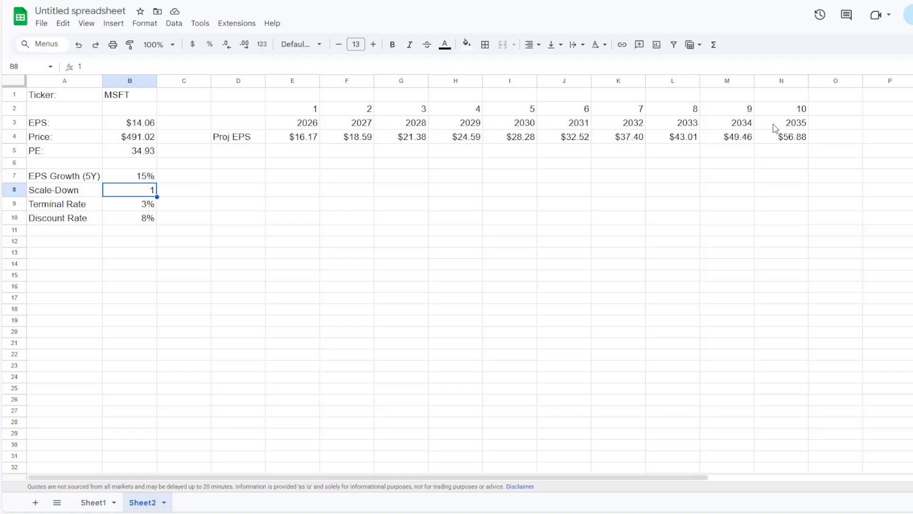
Change the 2031 projected EPS formula in J4 to =I4*(1+$B$7*$B$8) and fill it across to N4.
left_click(556, 143)
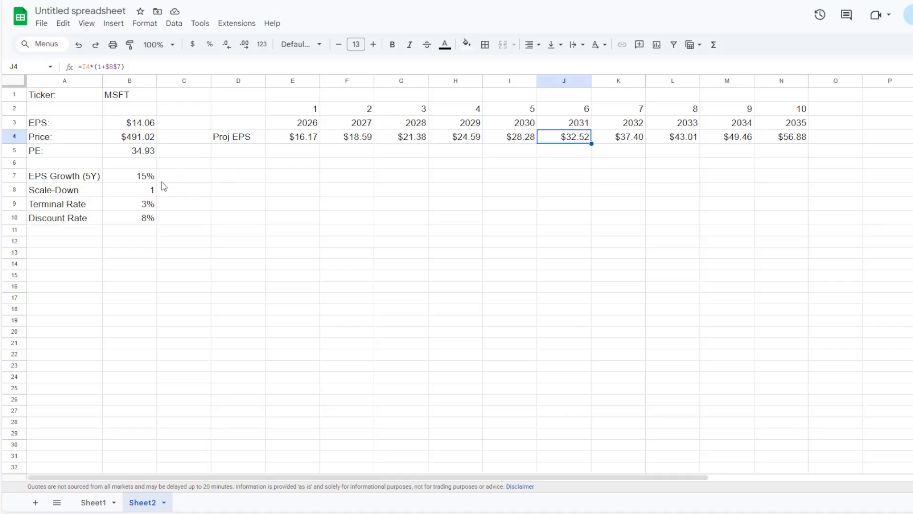
left_click(260, 63)
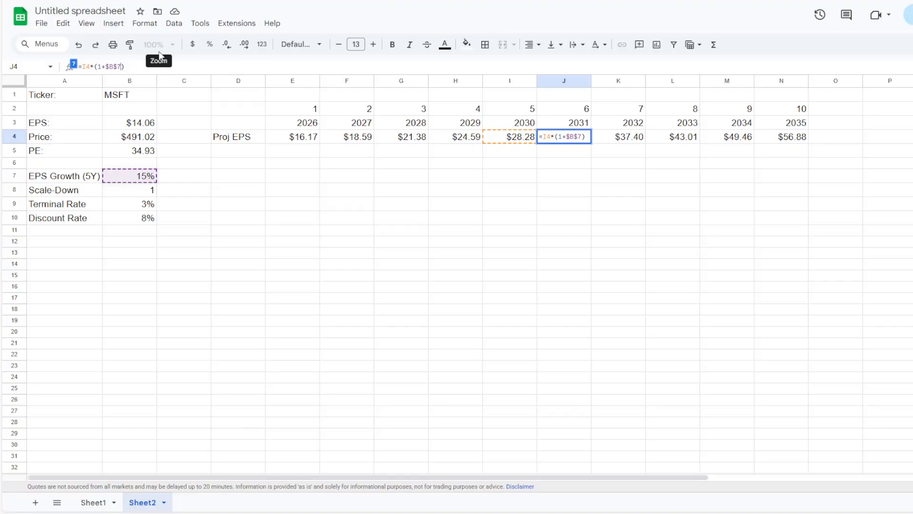
type("*")
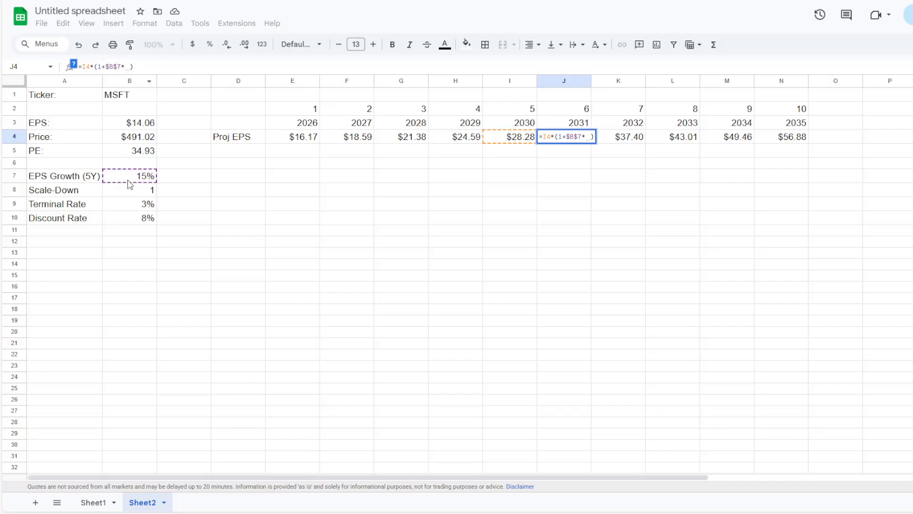
left_click(133, 194)
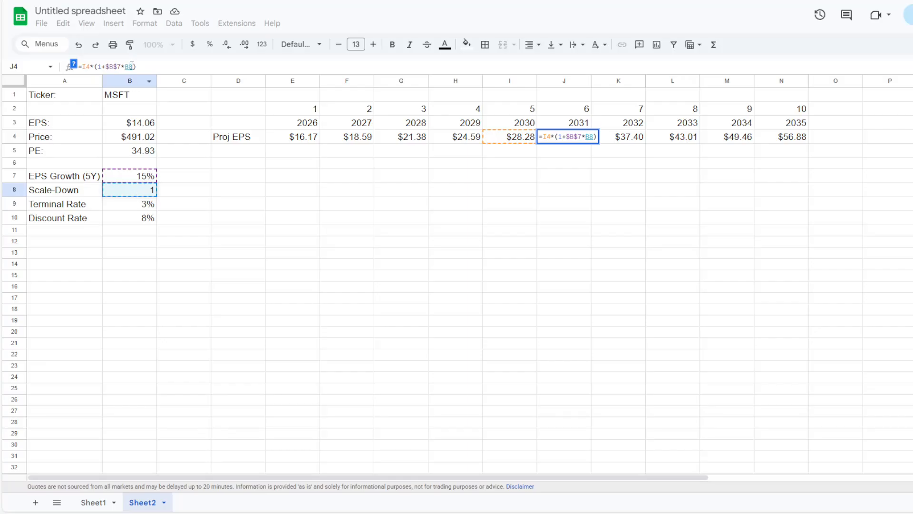
key("F4")
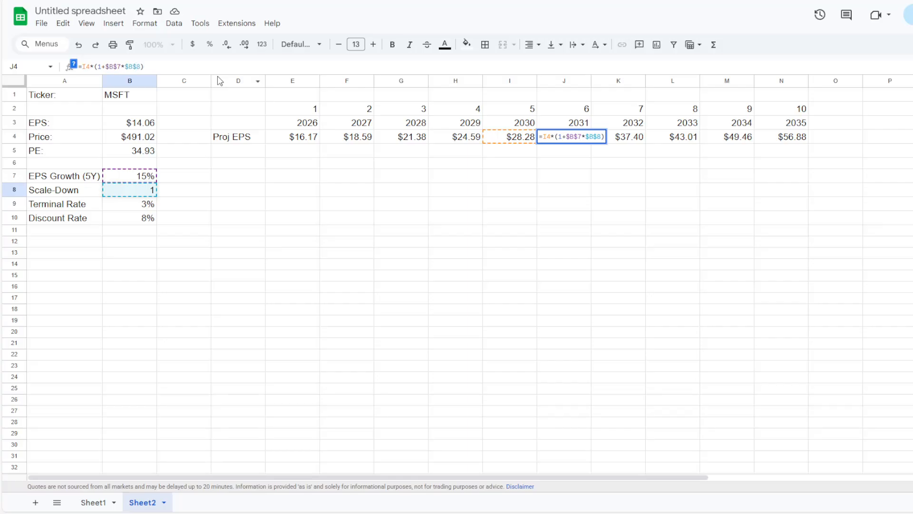
key("Return")
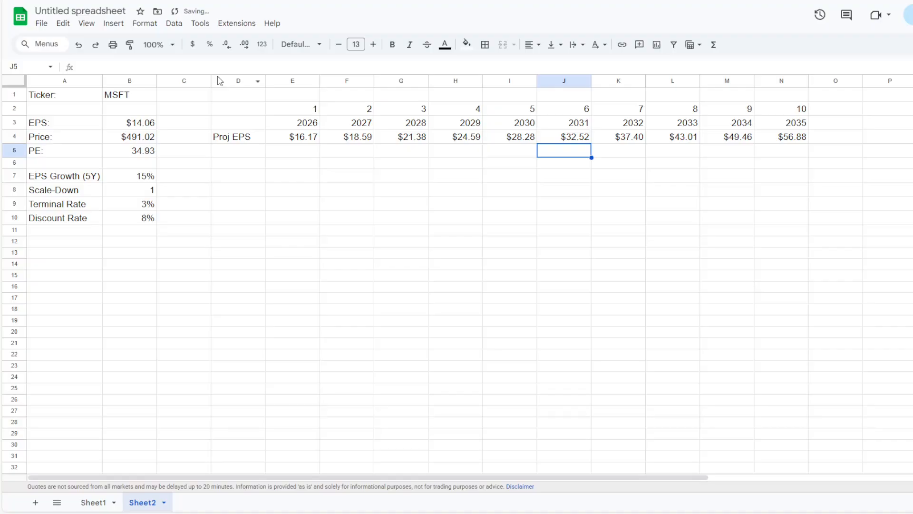
left_click(567, 138)
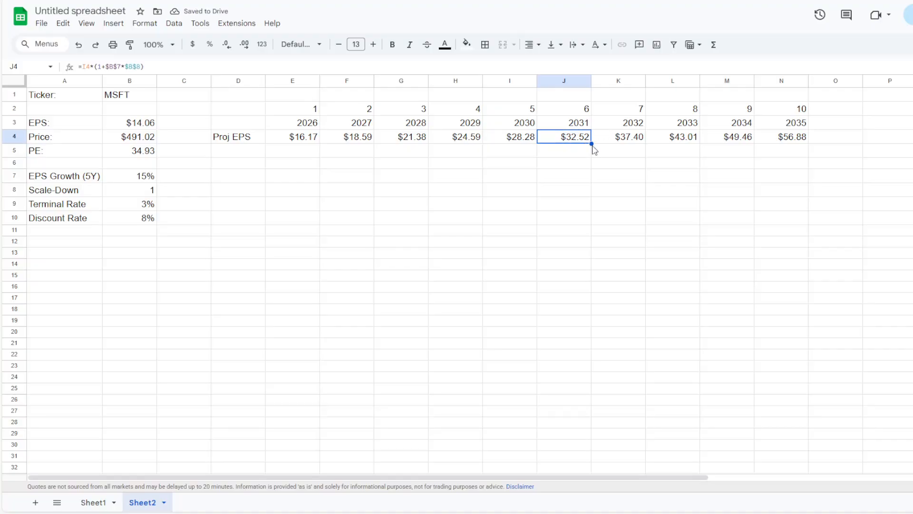
left_click_drag(592, 143, 789, 149)
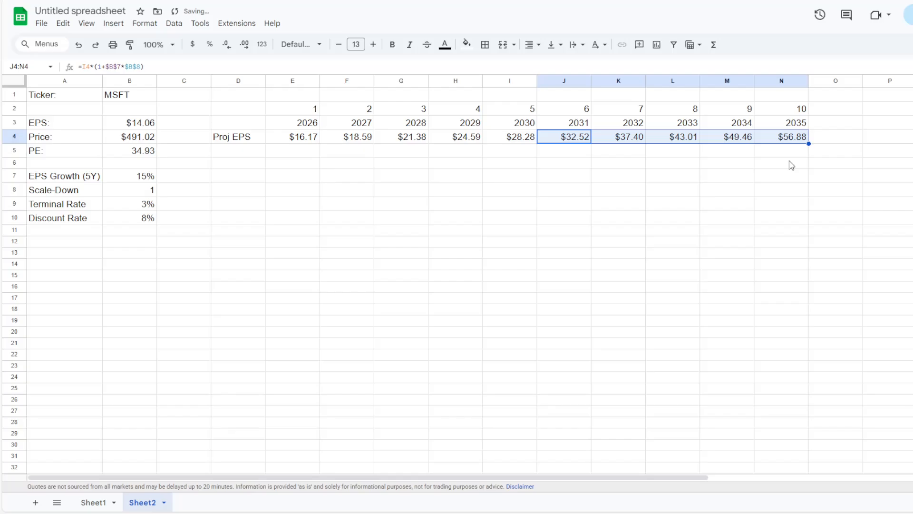
left_click(575, 142)
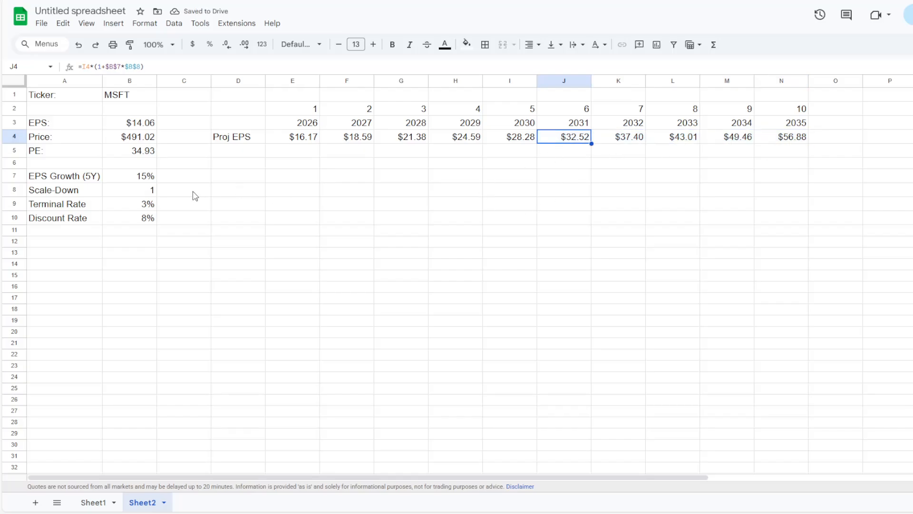
Try a Scale-Down value of 0.8 in B8 and reset it to 1.
left_click(155, 191)
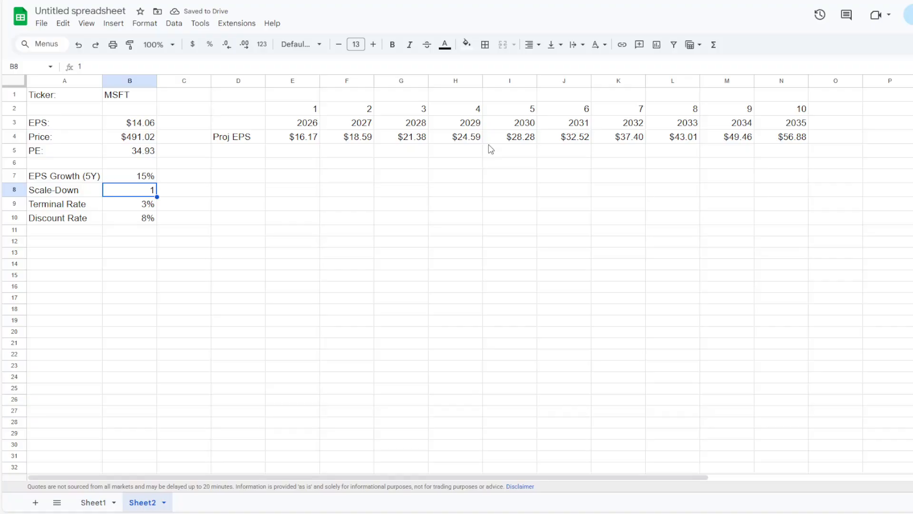
type("0.8")
key("Return")
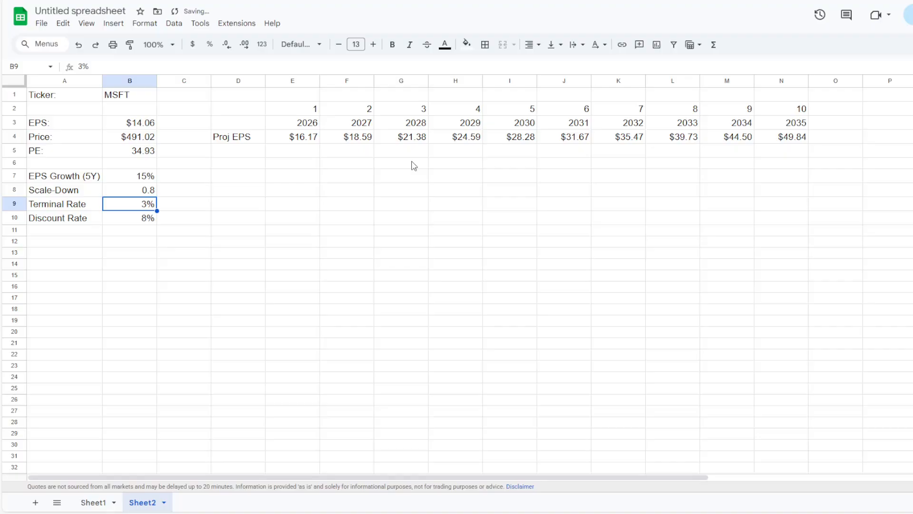
left_click(154, 191)
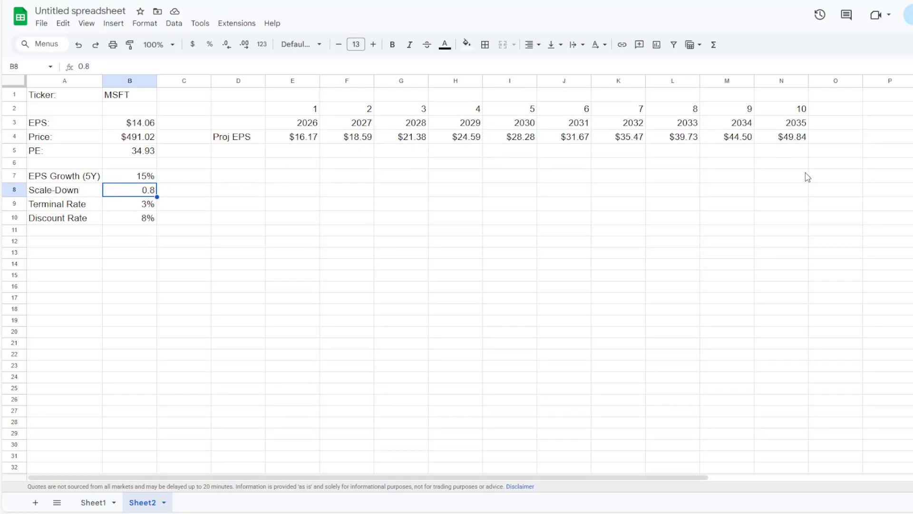
left_click_drag(792, 111, 780, 139)
left_click(134, 192)
type("1")
key("Return")
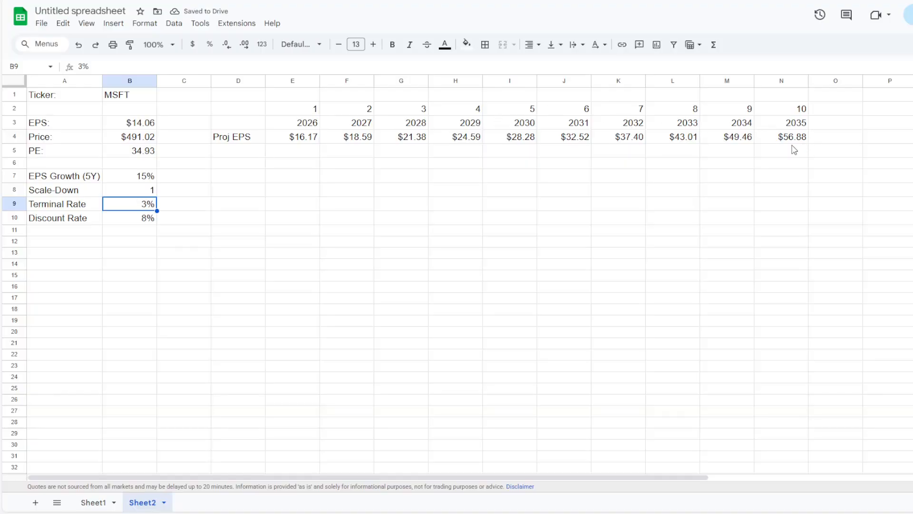
Set the Scale-Down value in B8 to 0.8 and check the 2033 projected EPS formula in L4.
key("Up")
key("BackSpace")
type("0.8")
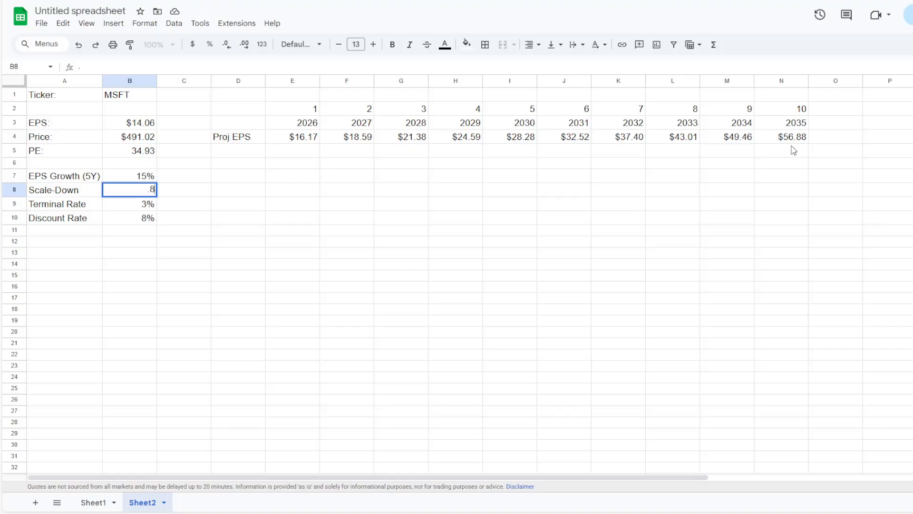
key("Return")
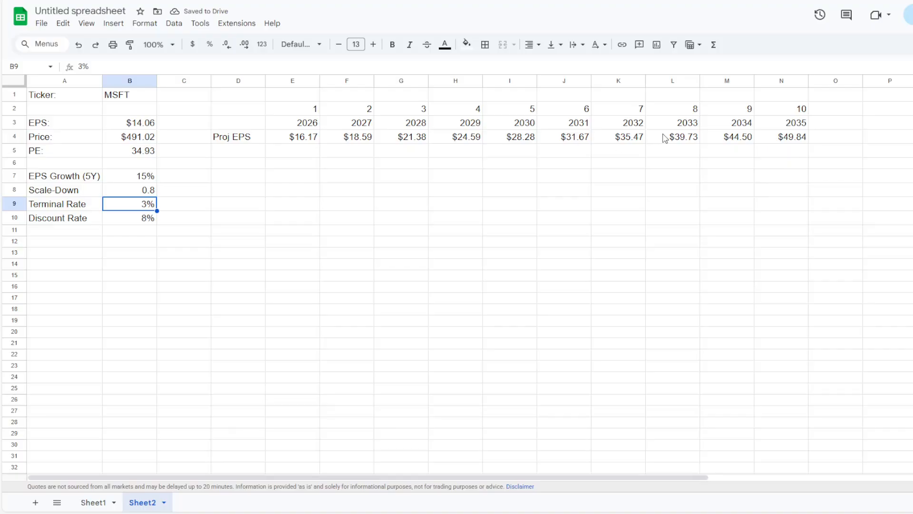
left_click(680, 140)
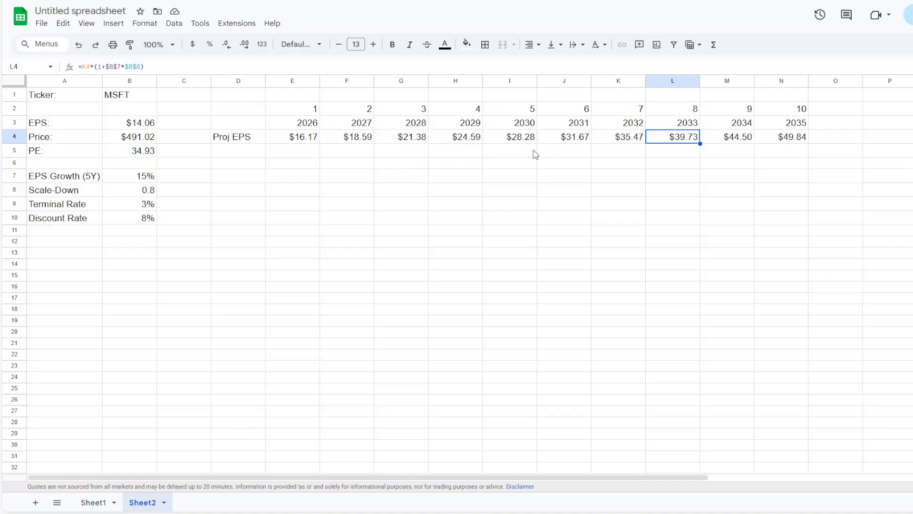
Try a Scale-Down value of 0.5 in B8 and return it to 1.
left_click(147, 189)
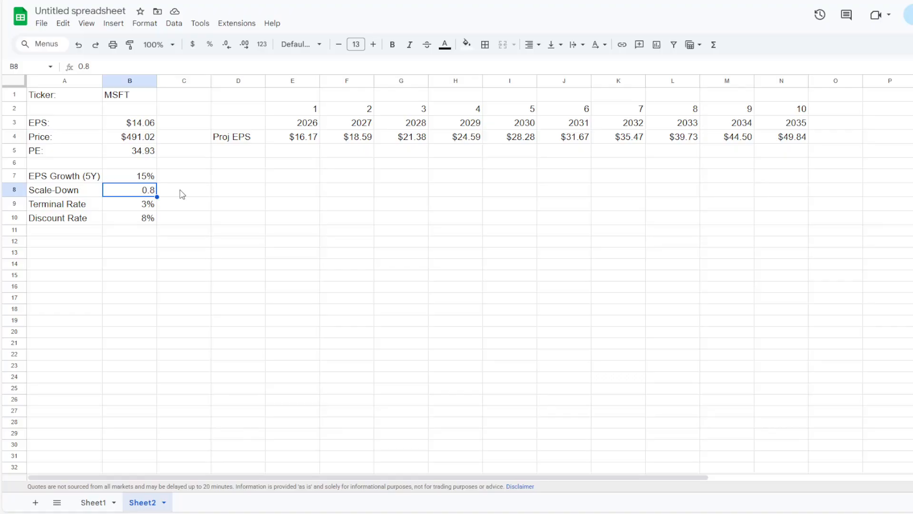
type(".5")
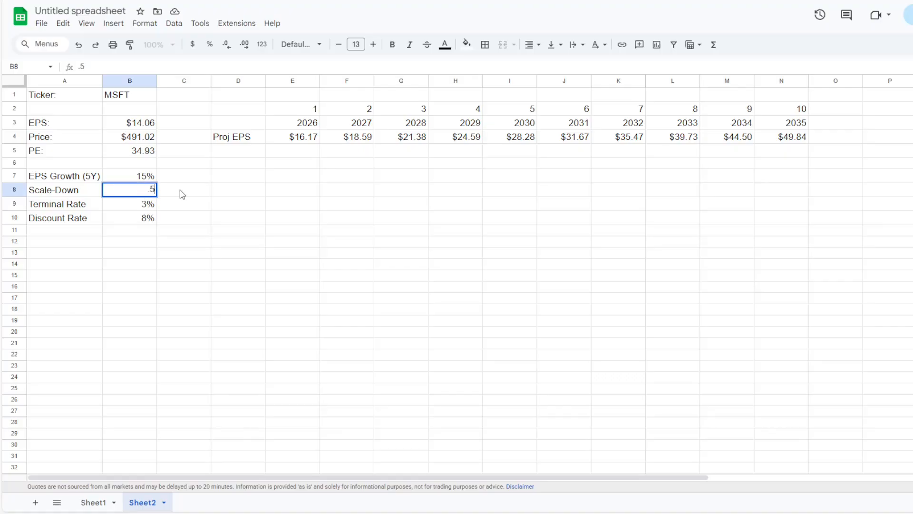
key("Return")
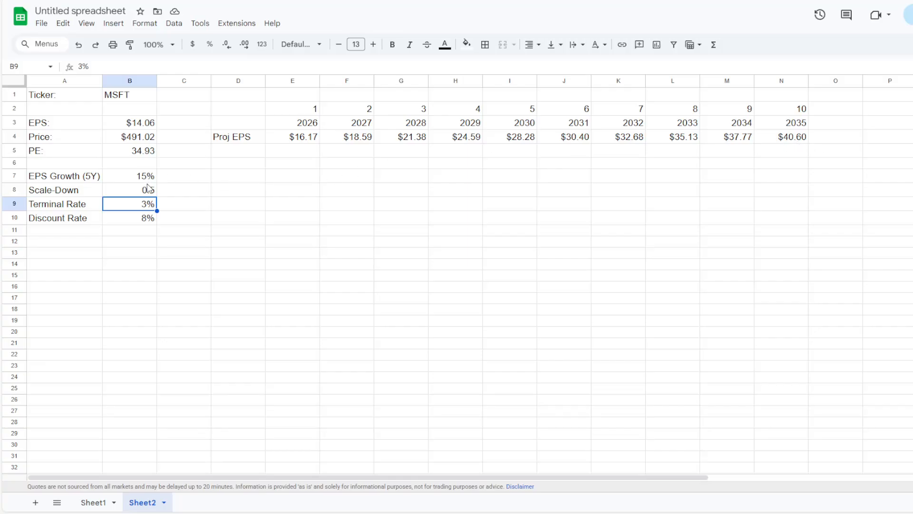
left_click(149, 188)
type("1")
key("Return")
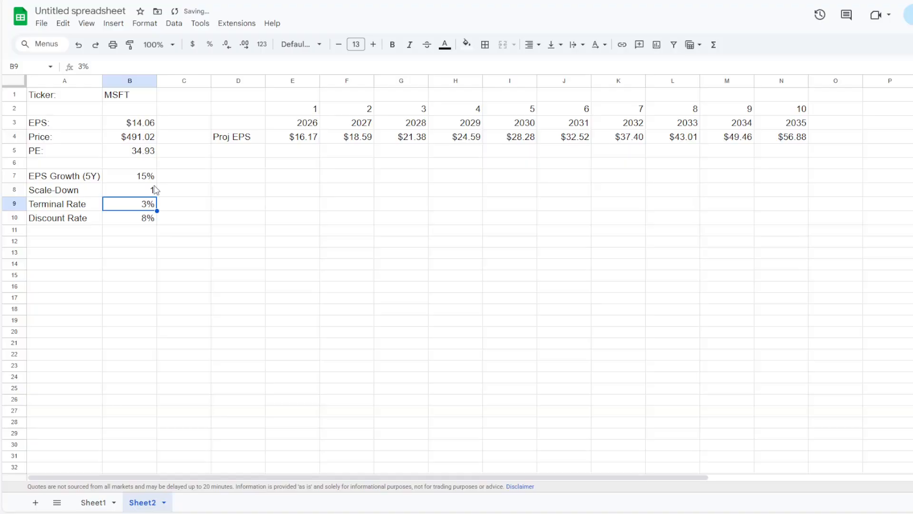
Set the Scale-Down value in B8 to 0.5.
left_click(155, 190)
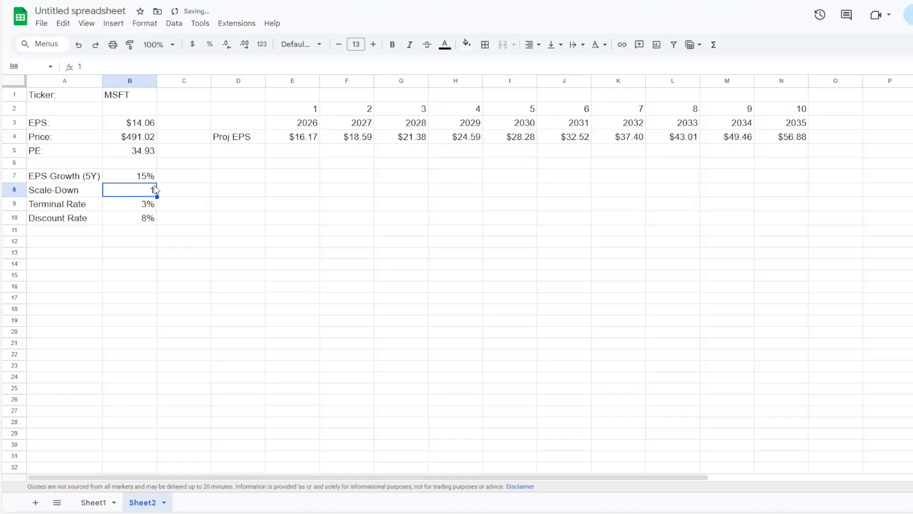
type(".5")
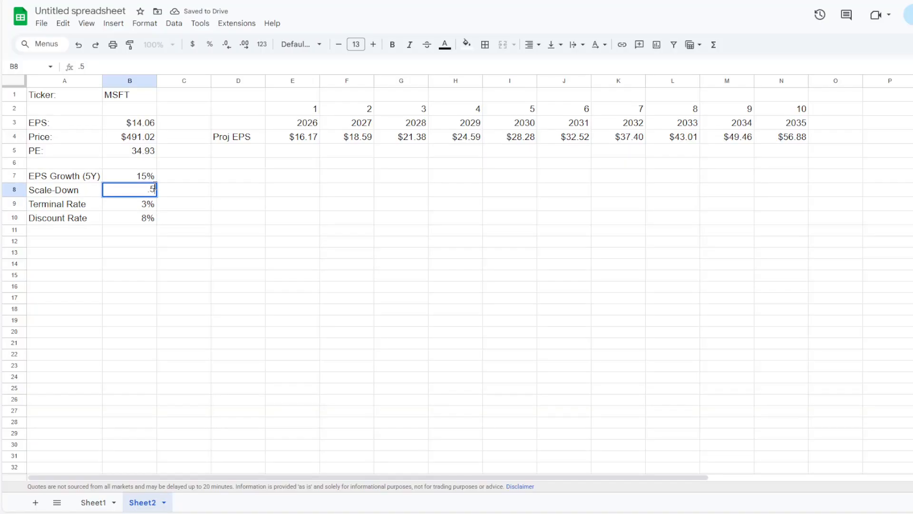
key("Return")
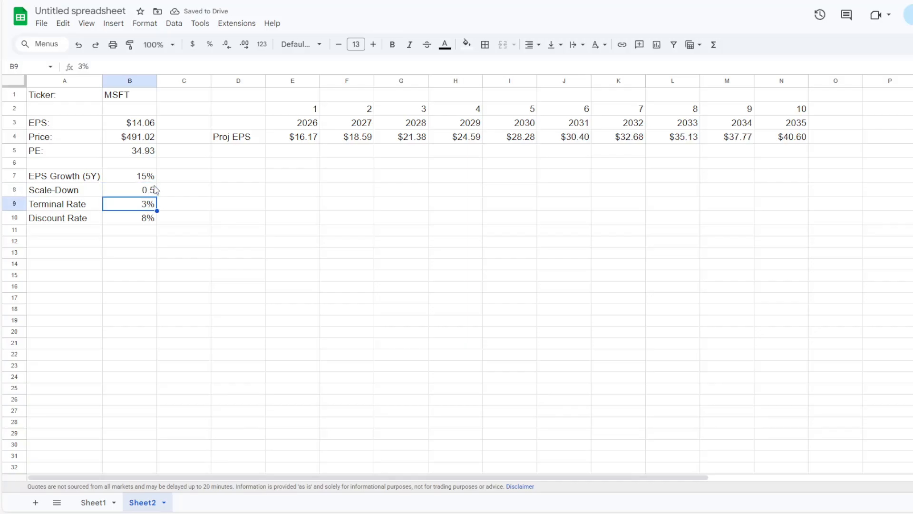
left_click(155, 190)
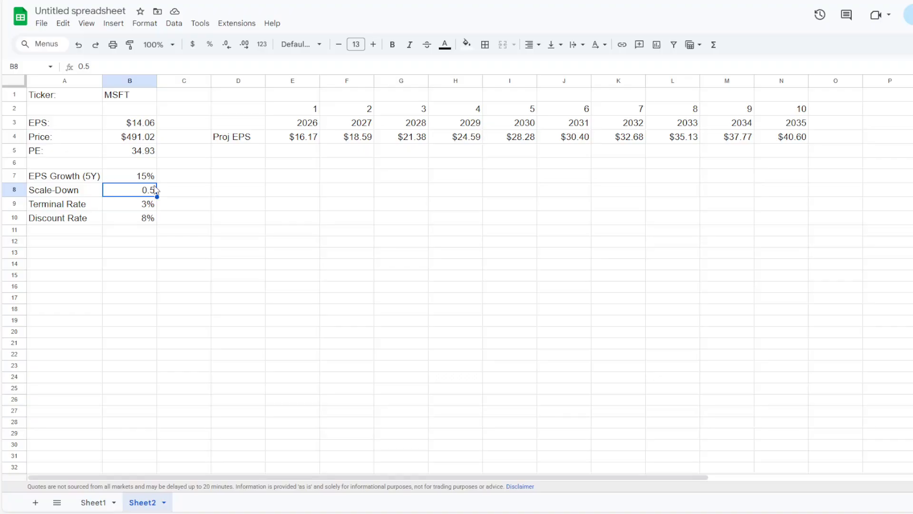
Add the terminal value heading TV in O2, beside the year count 10.
left_click(834, 99)
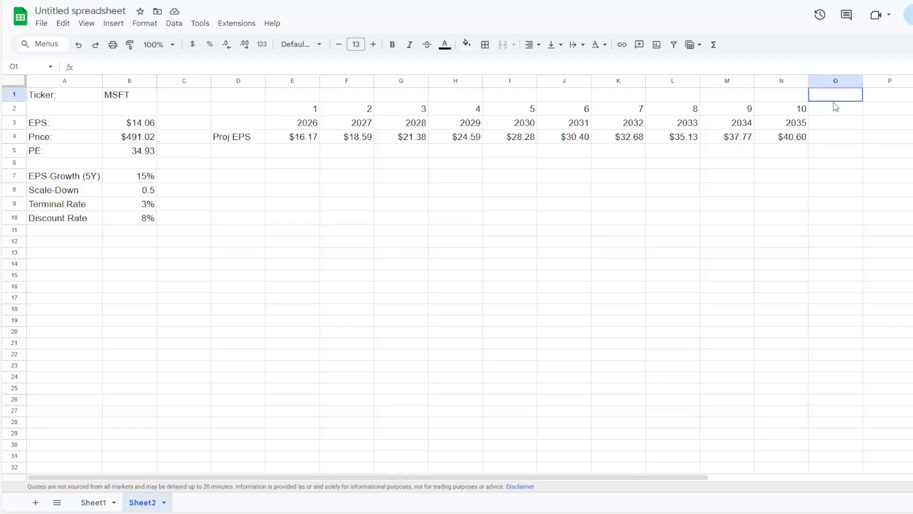
left_click(836, 107)
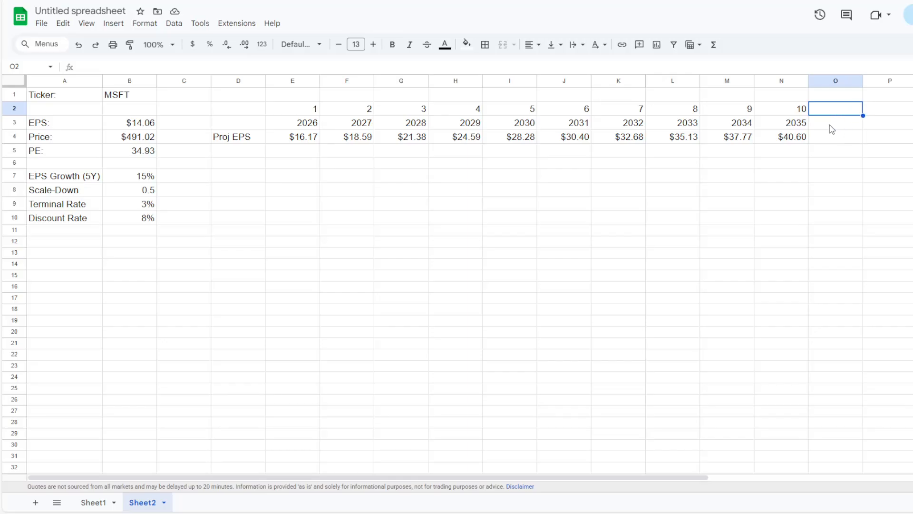
type("TV")
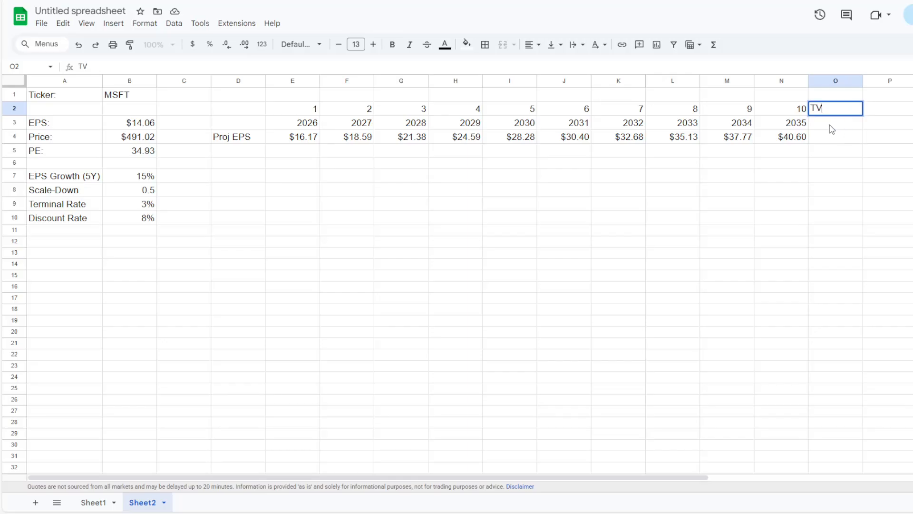
key("Return")
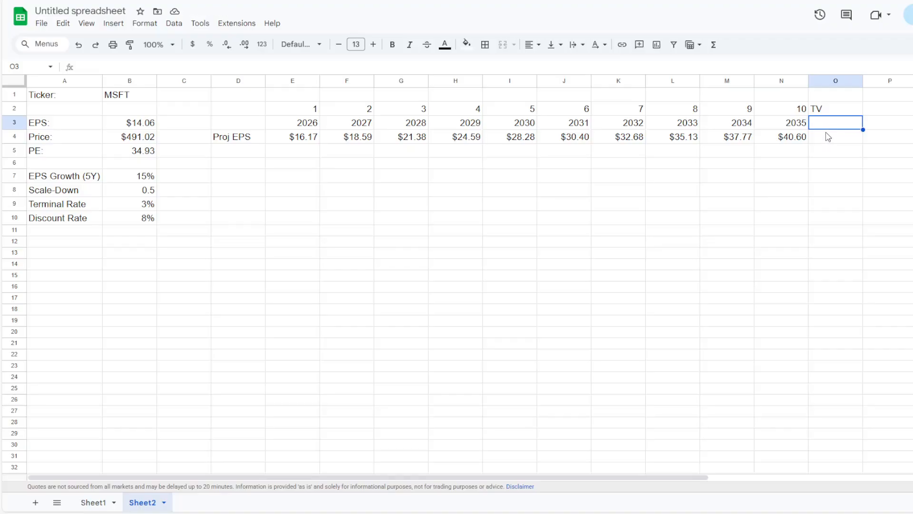
Calculate the terminal value in O4 from the 2035 projected EPS with =N4/(B10-B9).
left_click(829, 139)
left_click(783, 142)
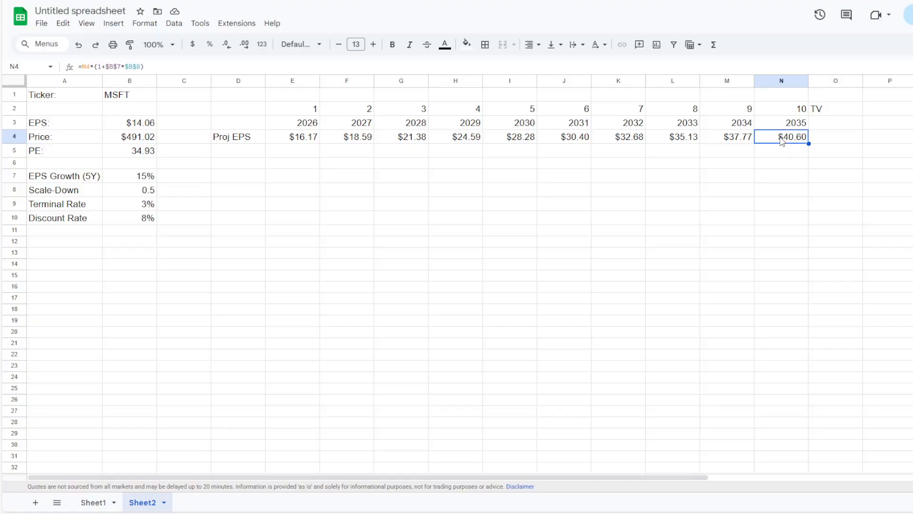
left_click(832, 140)
type("=")
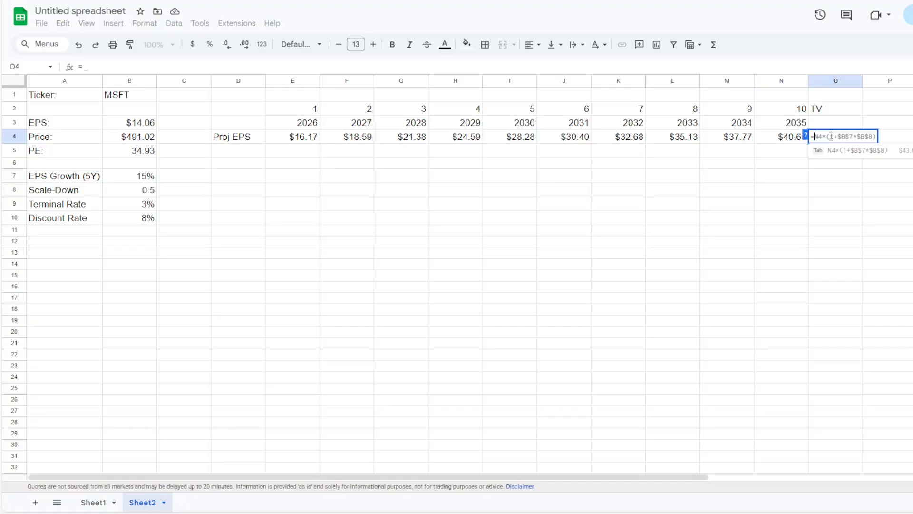
left_click(785, 141)
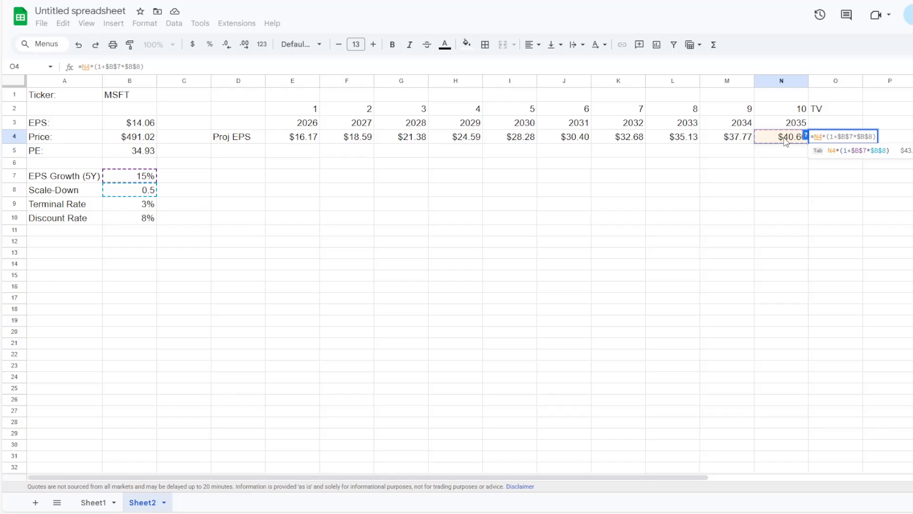
type("/")
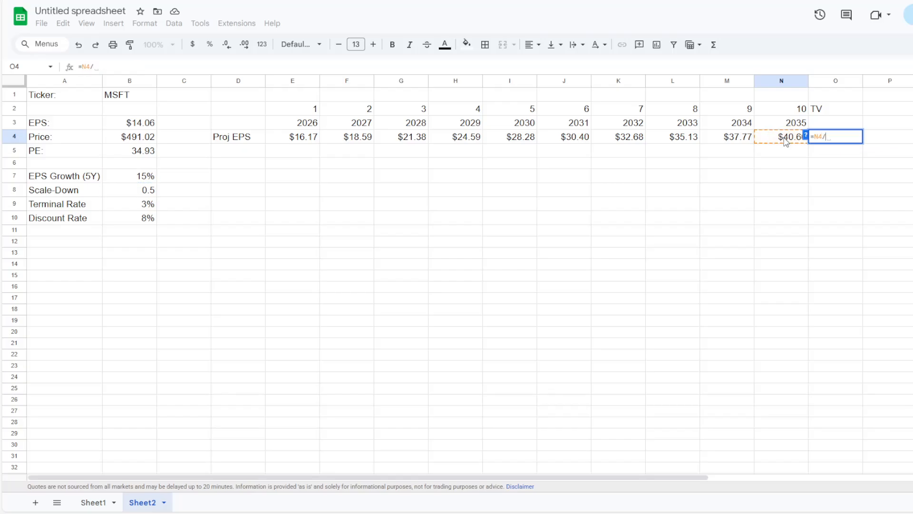
type("(")
left_click(133, 220)
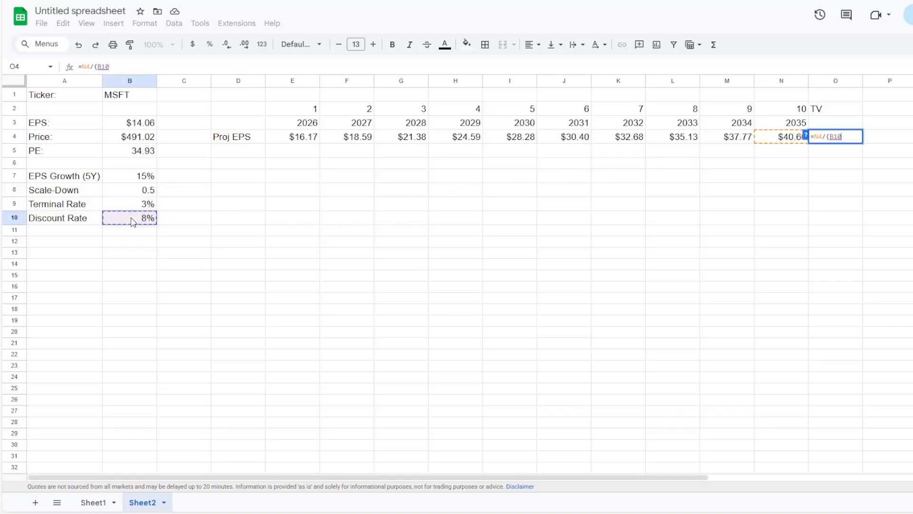
type("-")
left_click(136, 206)
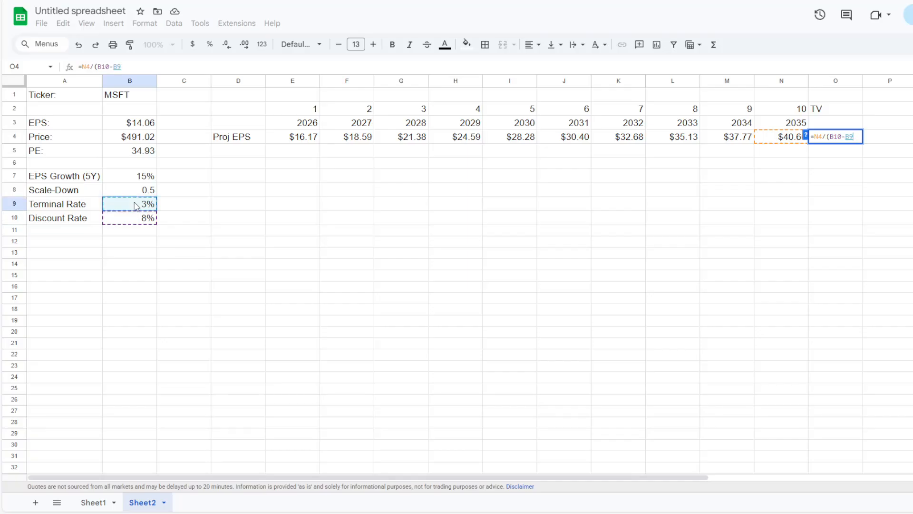
type(")")
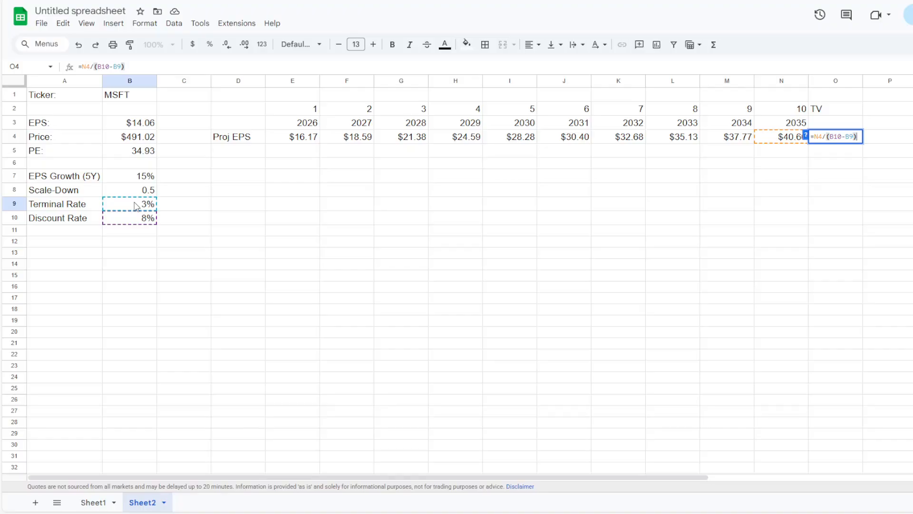
key("Return")
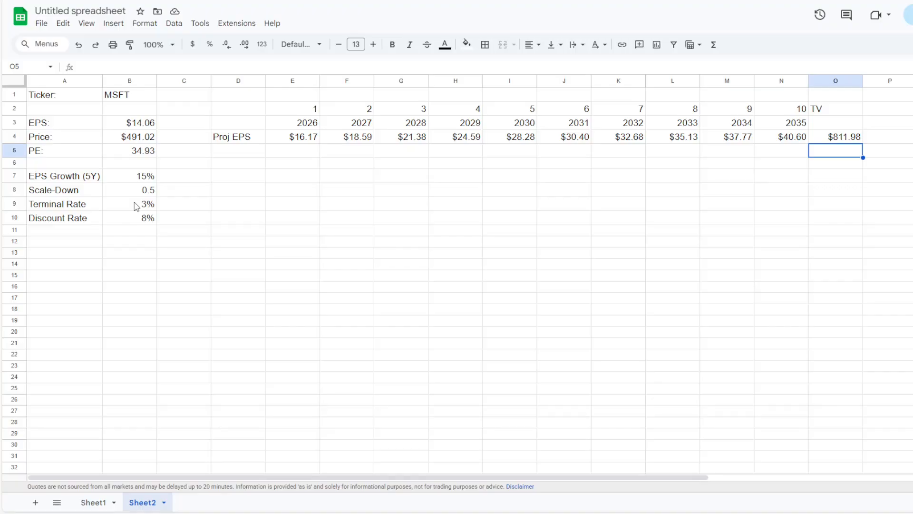
Discount the terminal value over ten years in O5 with =O4/((1+B10)^10).
type("=")
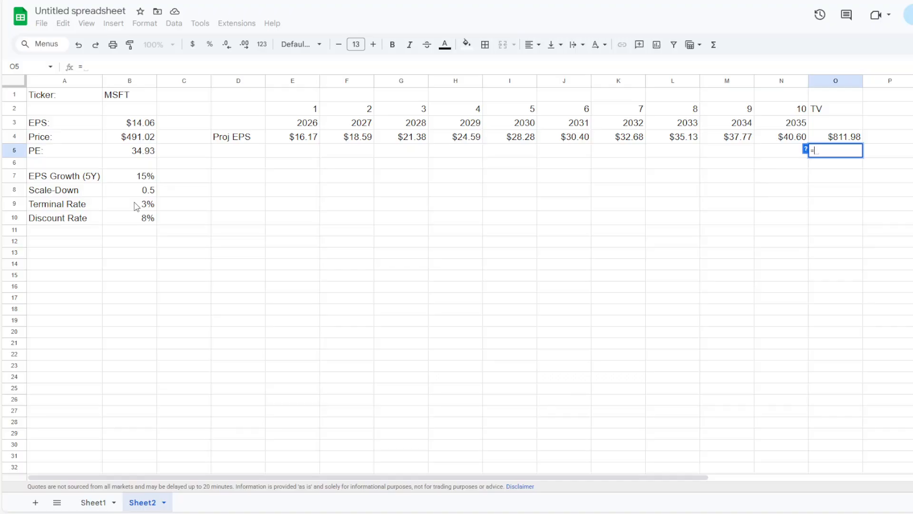
left_click(828, 141)
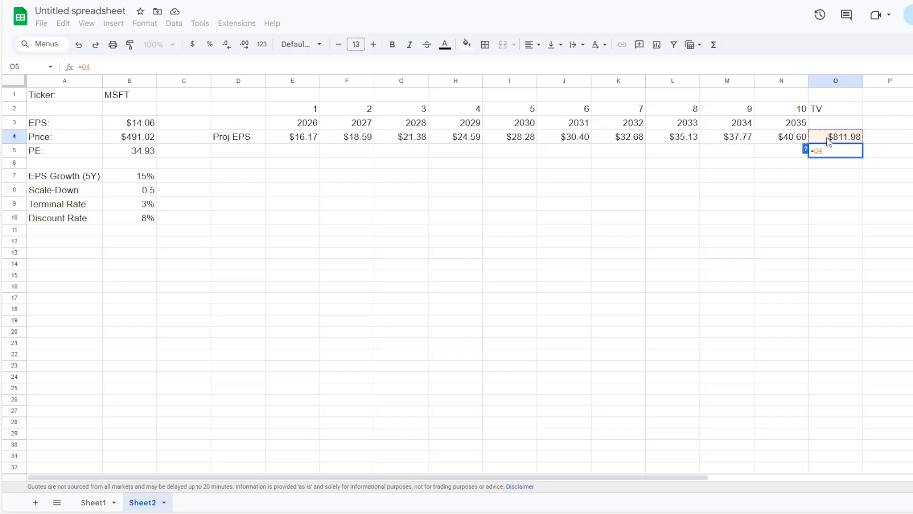
type("/((1+")
left_click(129, 222)
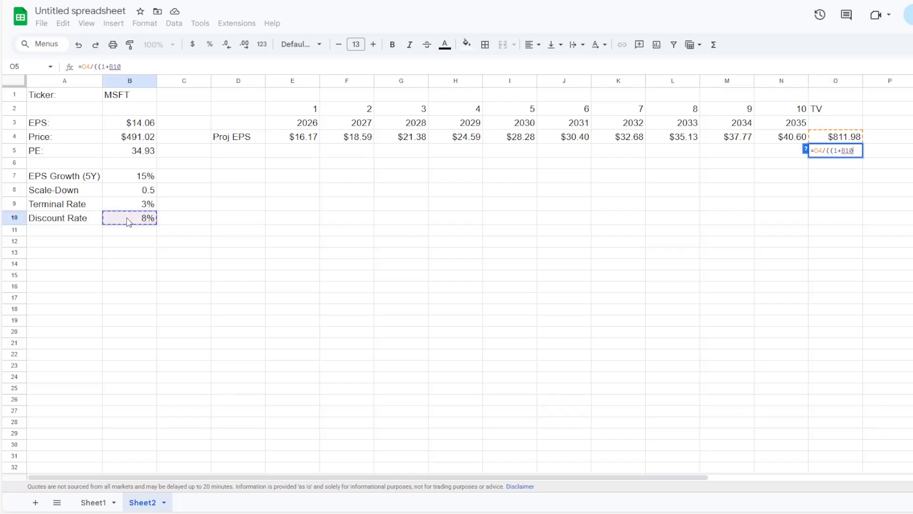
type(")")
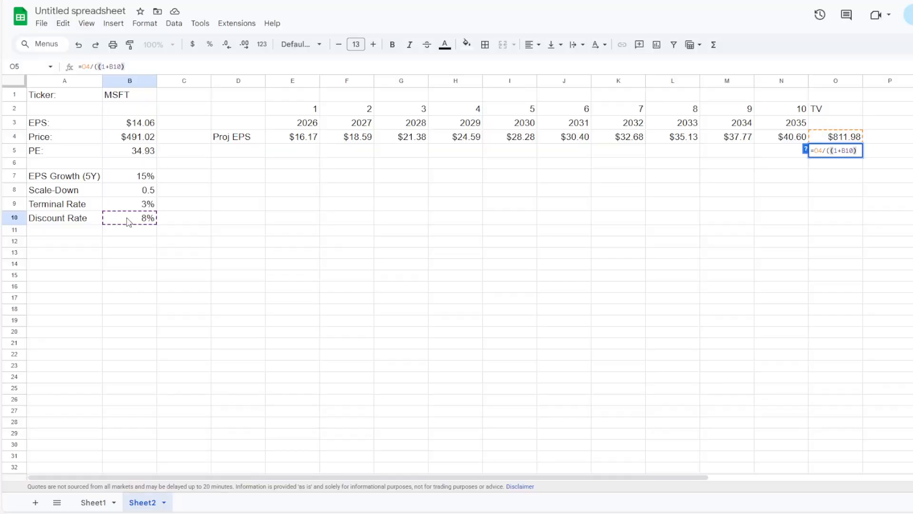
type("^10)")
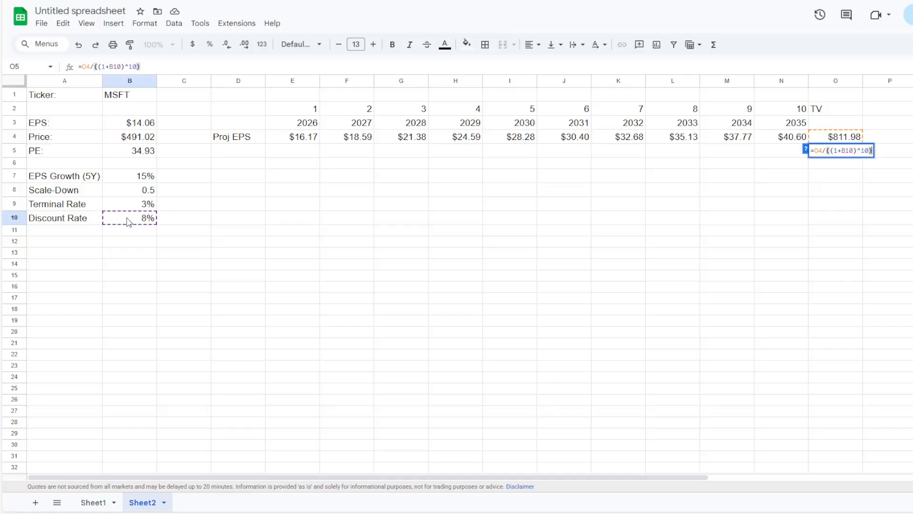
key("Return")
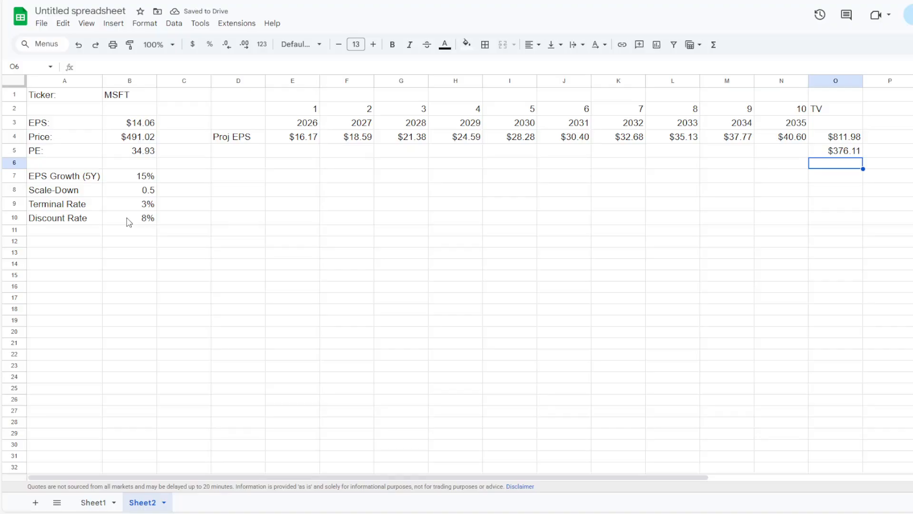
Discount the 2035 projected EPS in N5 with =N4/(1+$B$10)^N2, keeping the discount rate reference absolute.
key("Up")
key("Left")
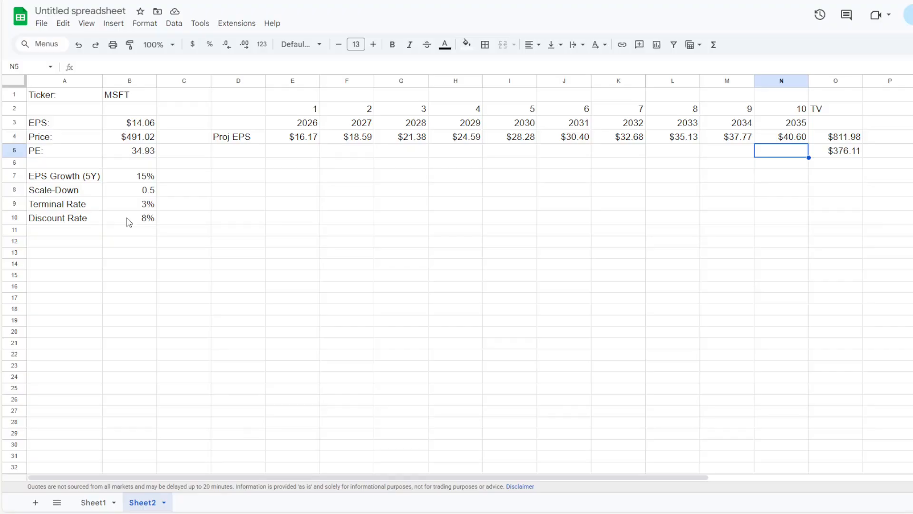
type("=")
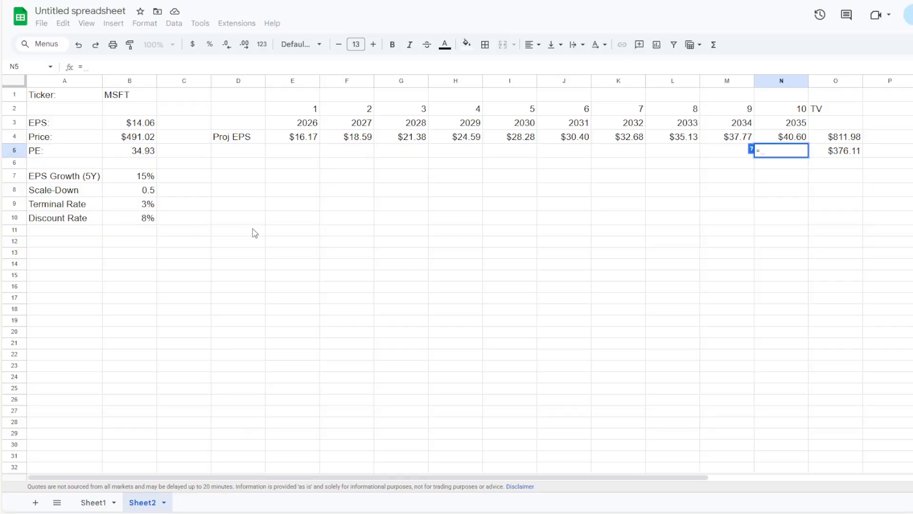
left_click(789, 142)
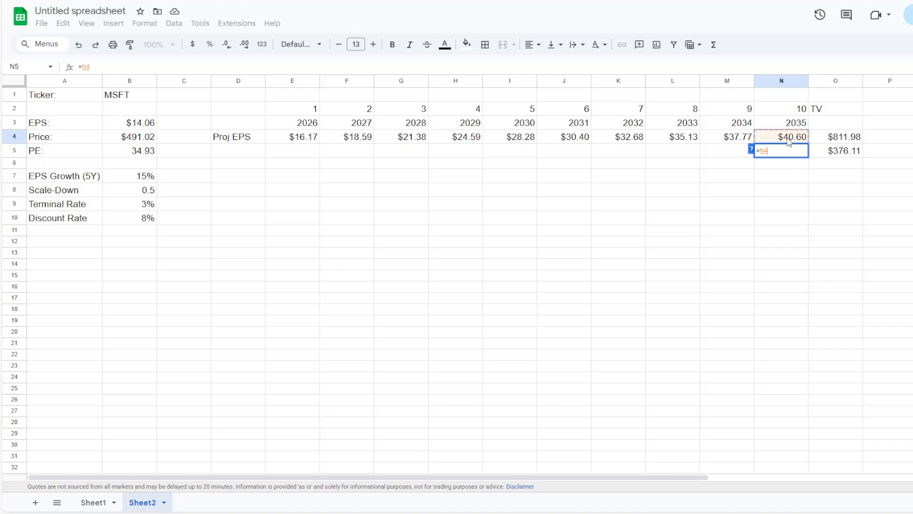
type("/(1+")
left_click(135, 222)
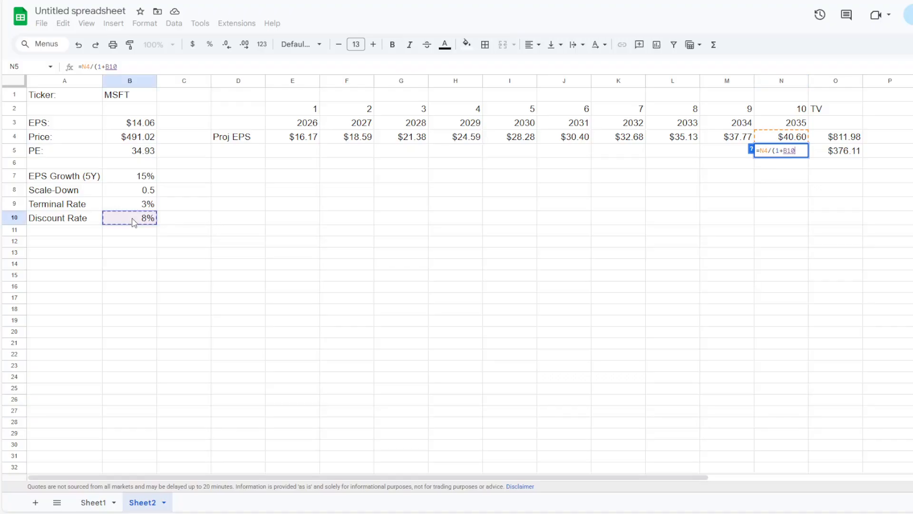
type(")^")
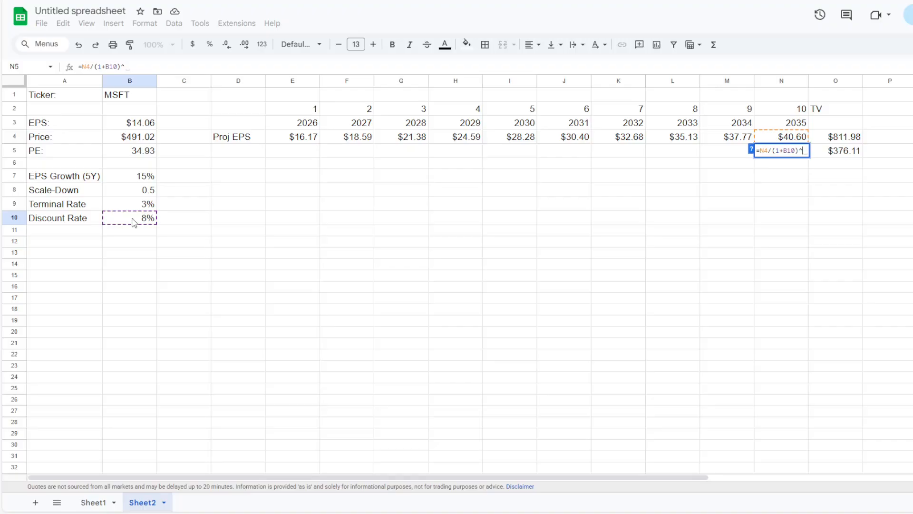
left_click(789, 115)
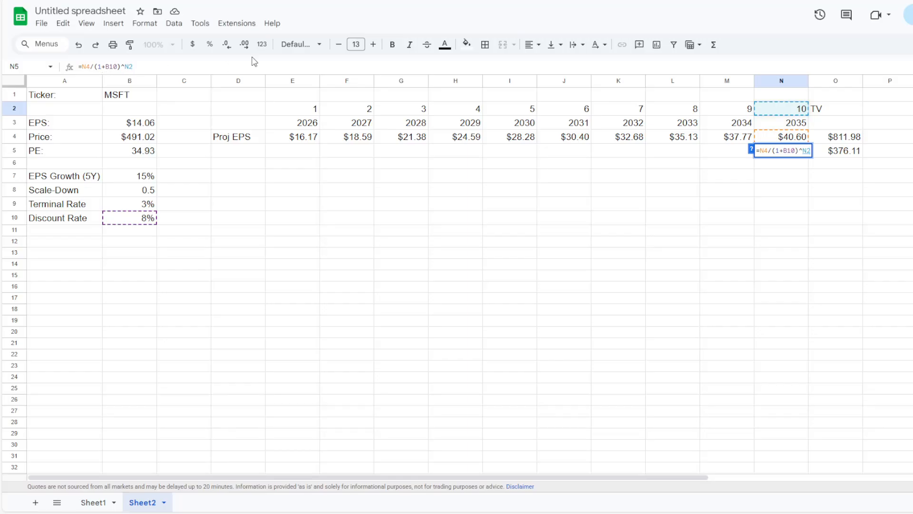
left_click(107, 67)
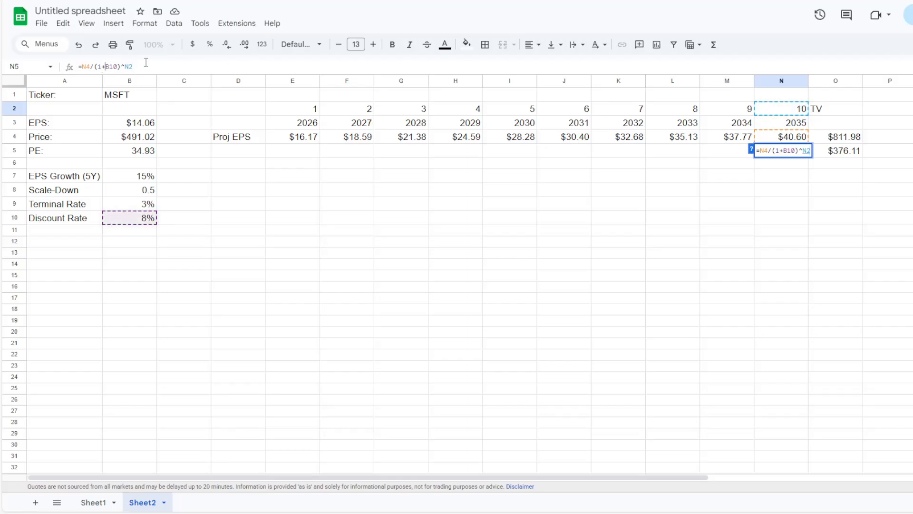
type("$")
key("Right")
type("$")
key("Return")
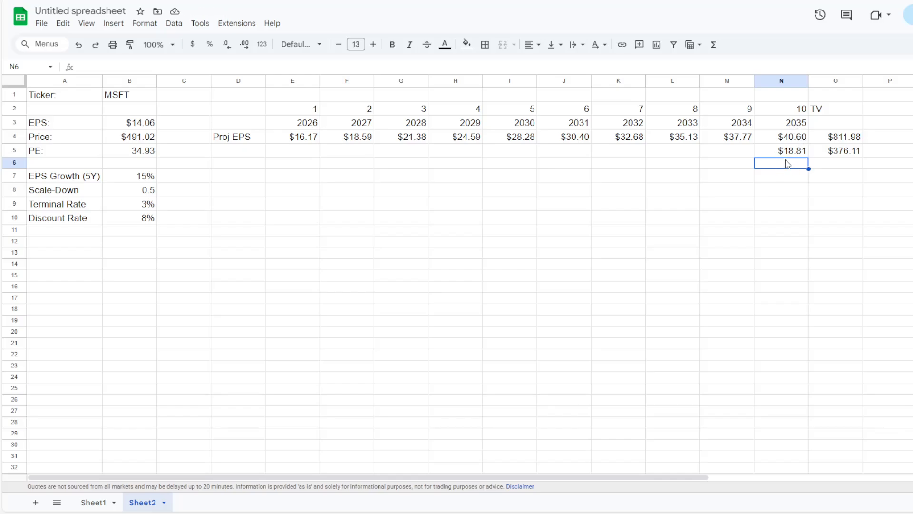
Fill the discounted EPS formula from N5 back across row 5 to E5.
left_click(792, 140)
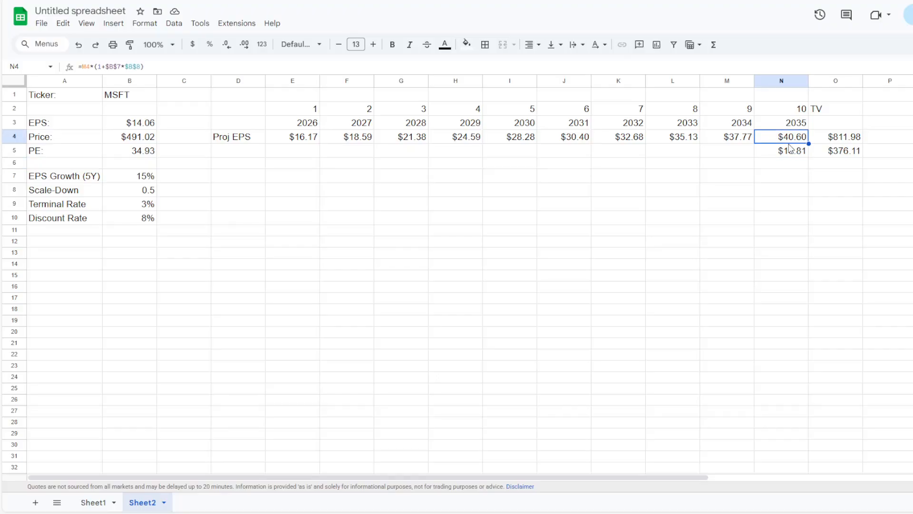
left_click(790, 152)
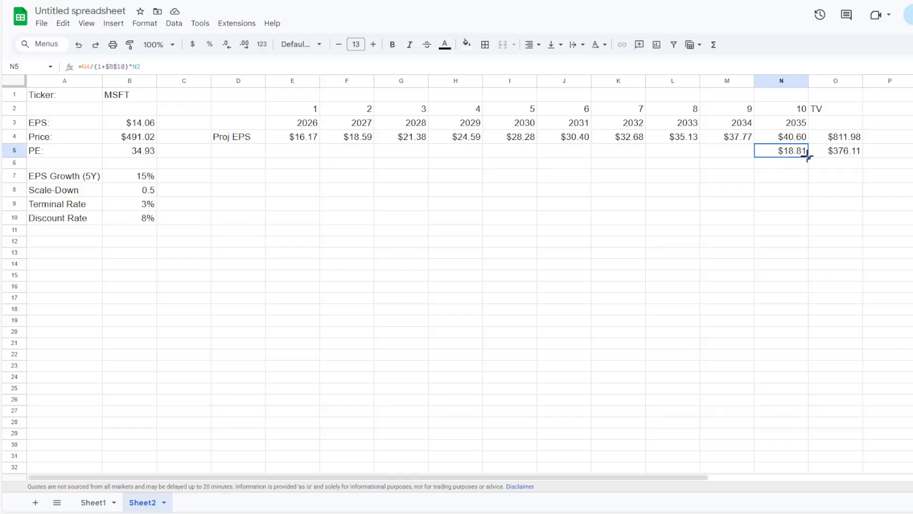
left_click_drag(809, 158, 314, 159)
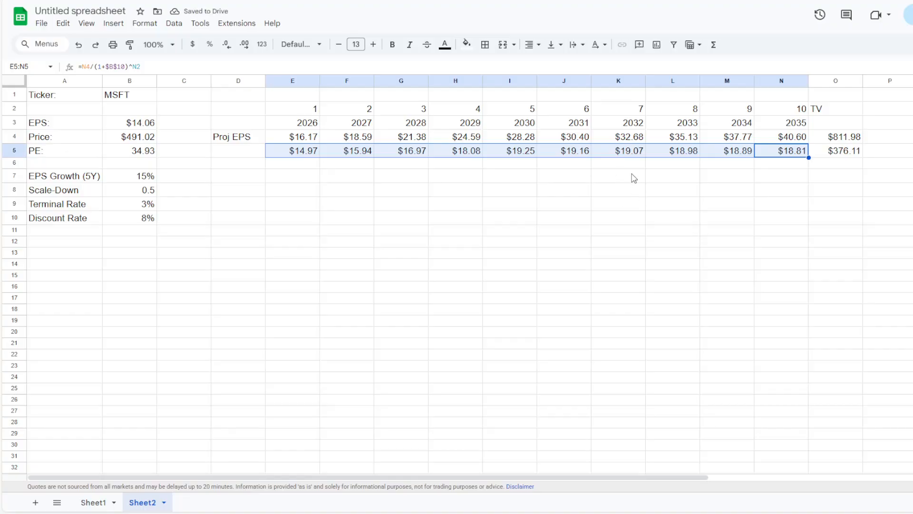
Check the discounting formulas in J5 and I5 and review the projected EPS and terminal value in E4:O4.
left_click(572, 153)
double_click(580, 155)
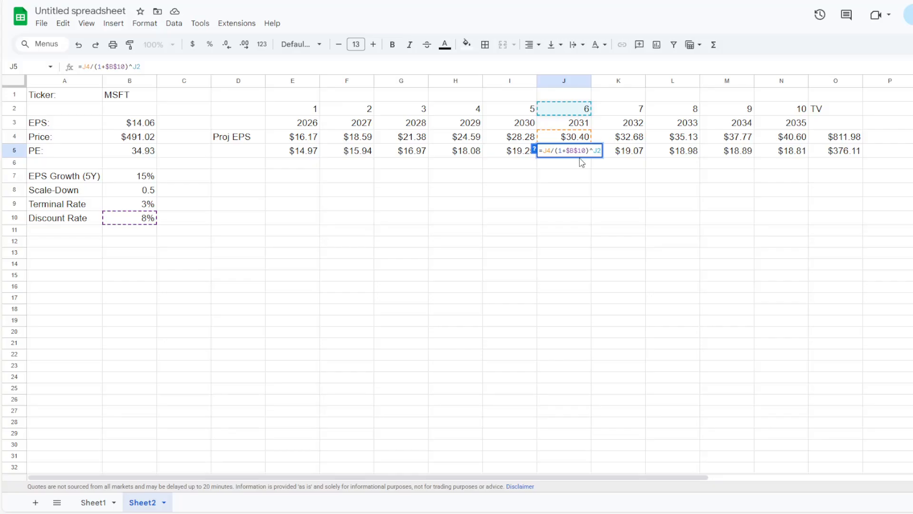
key("Return")
double_click(523, 151)
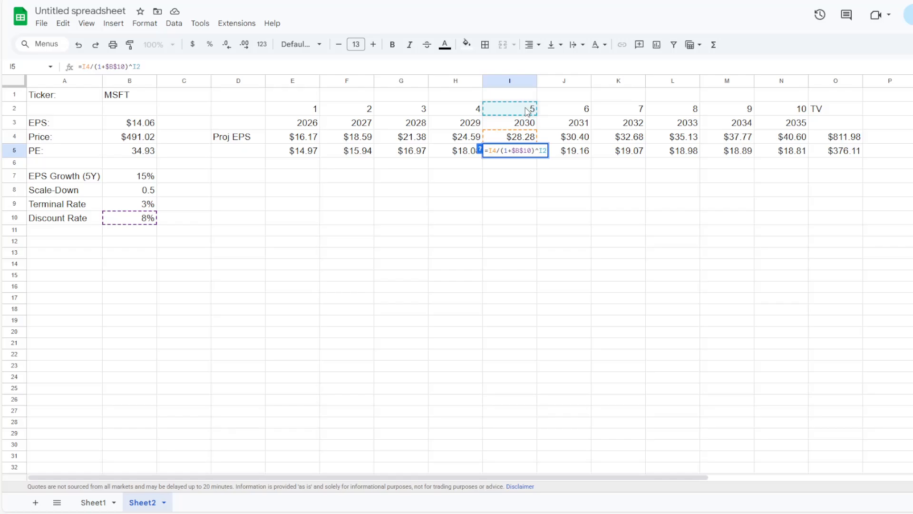
key("Return")
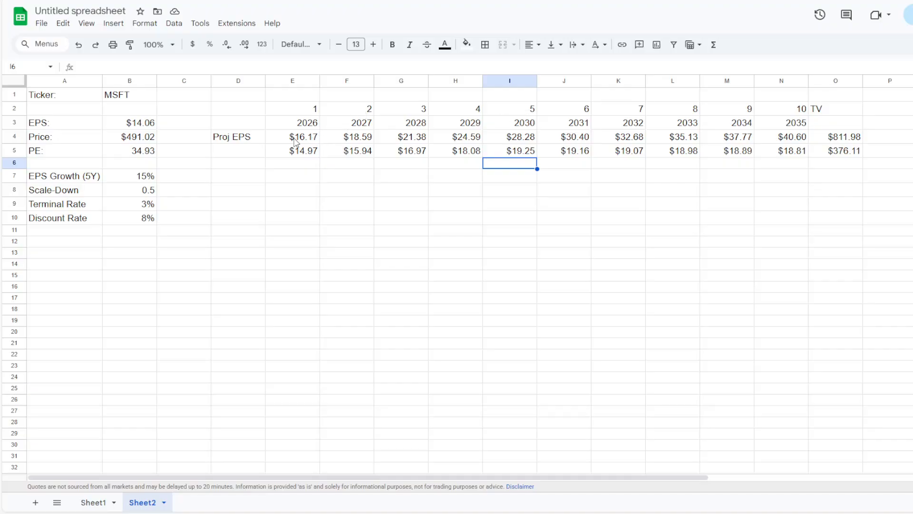
left_click_drag(295, 141, 842, 141)
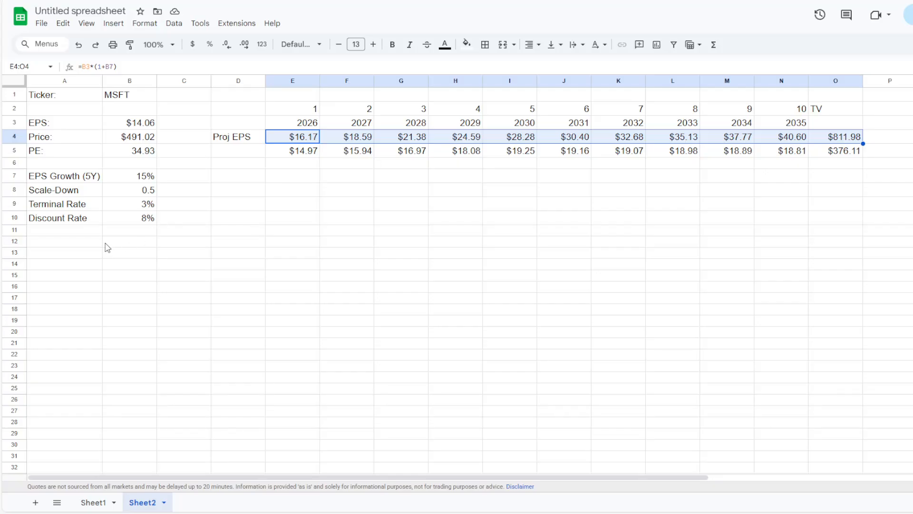
Add the label Intrinsic Value in A12, below the discount rate assumption.
left_click(79, 245)
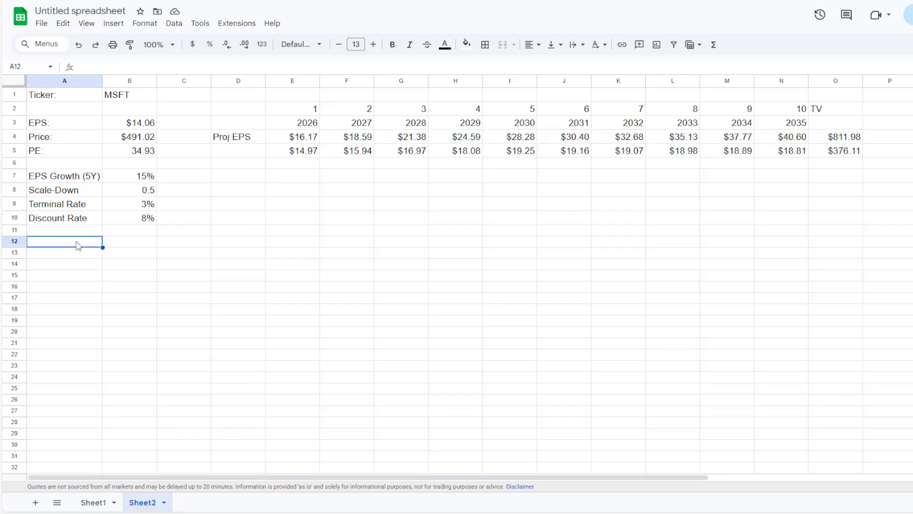
type("Intir")
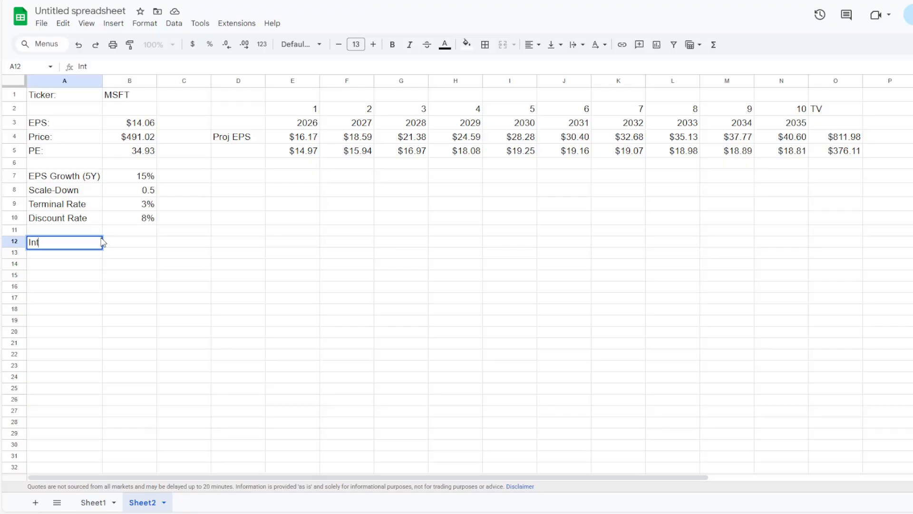
key("BackSpace")
key("BackSpace")
type("rinc")
key("BackSpace")
type("sic Value")
key("Tab")
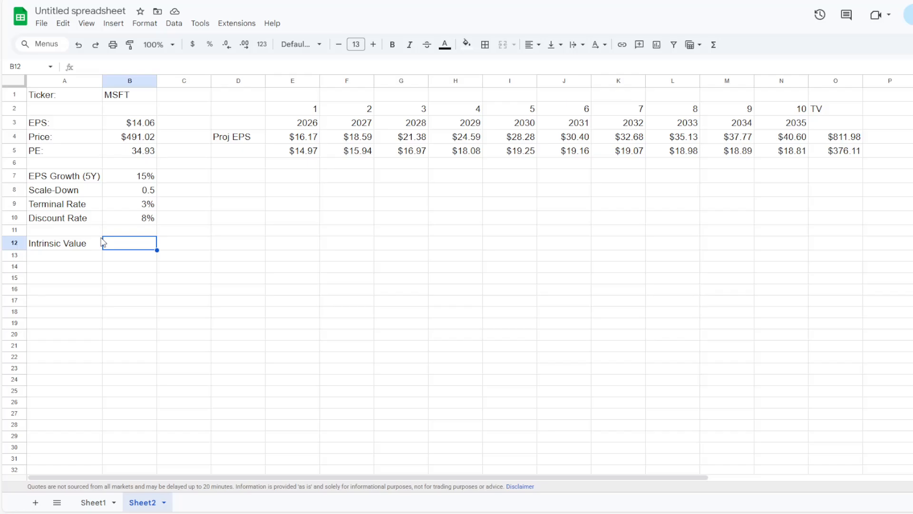
Calculate the intrinsic value in B12 with =sum(E5:O5), totalling the discounted EPS and discounted terminal value.
type("=sum(")
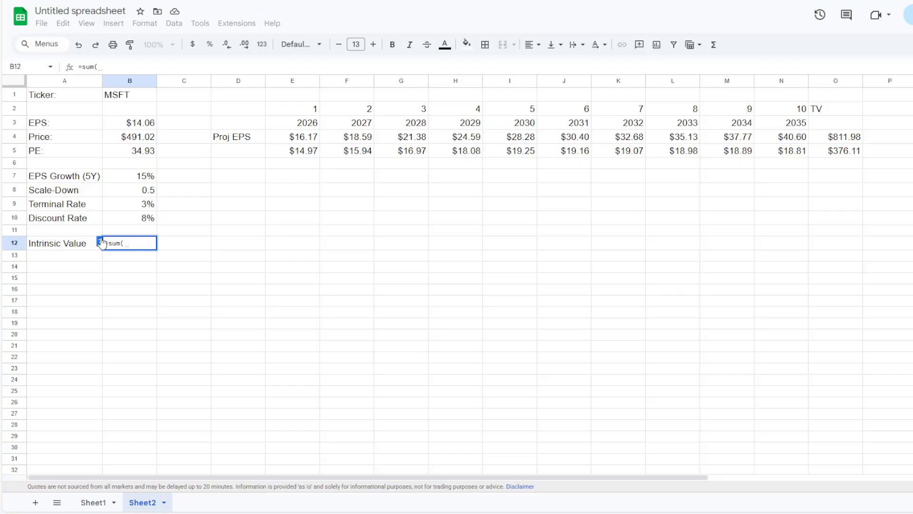
left_click_drag(298, 153, 826, 155)
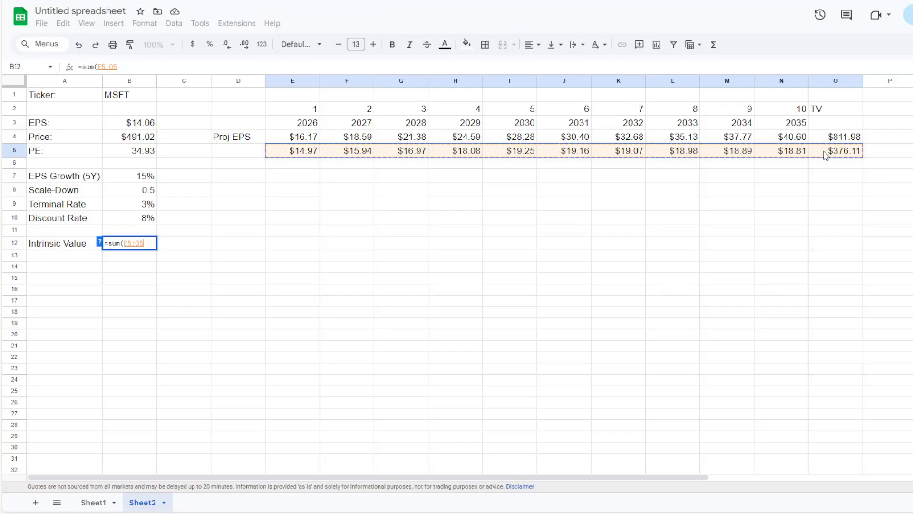
type(")")
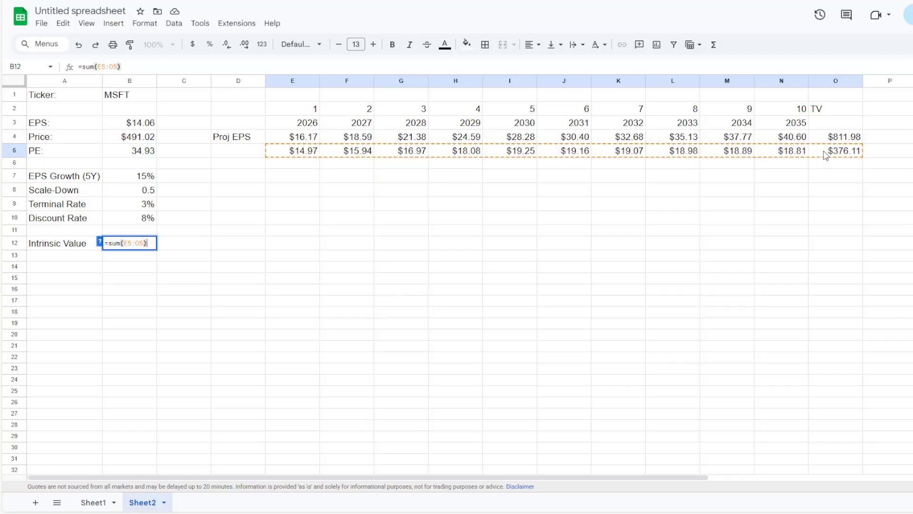
key("Return")
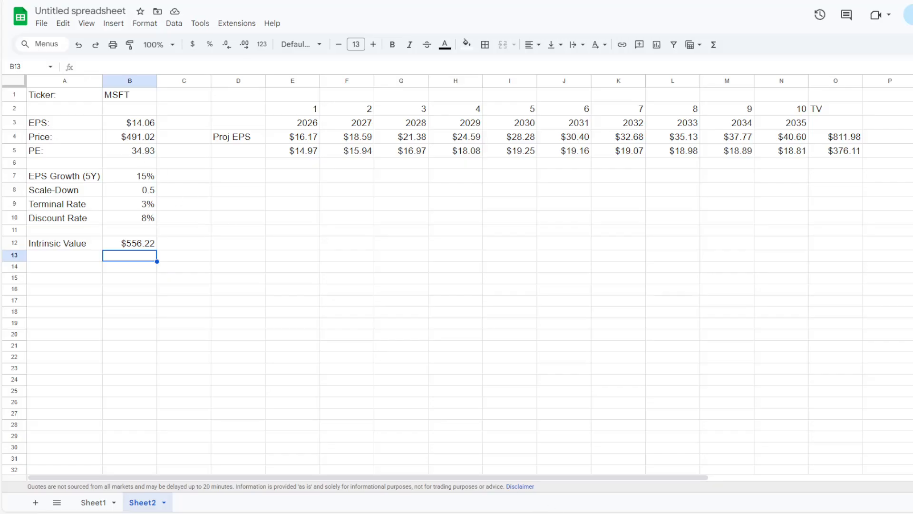
left_click(292, 189)
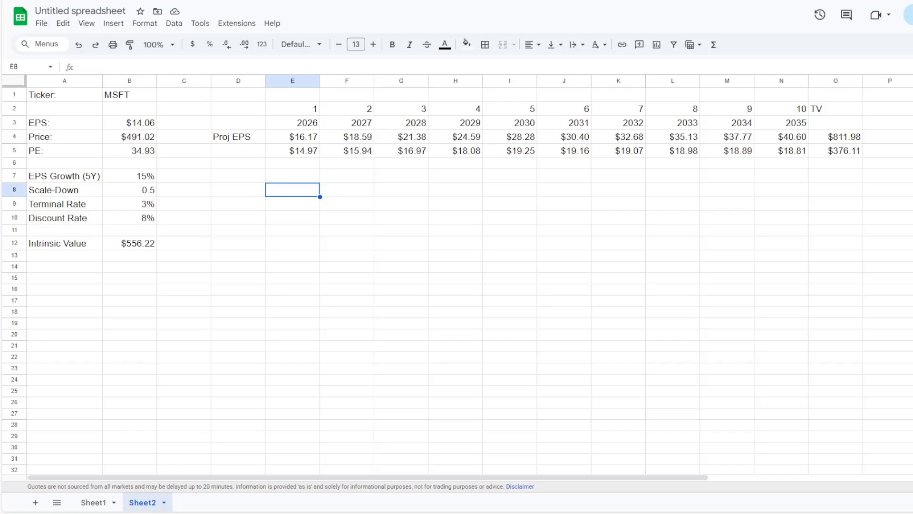
left_click(141, 248)
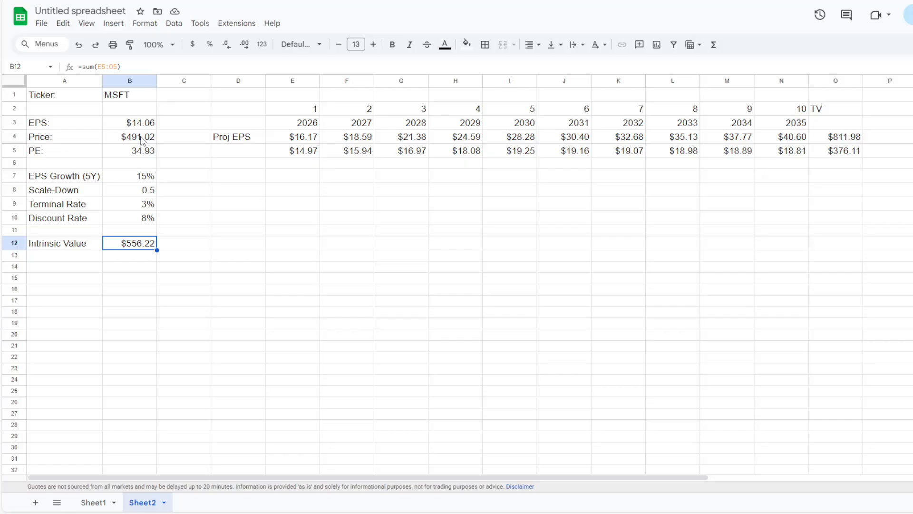
Add the label MOS: in A13 and calculate the margin of safety in B13 with =(B12-B4)/B12.
left_click(87, 260)
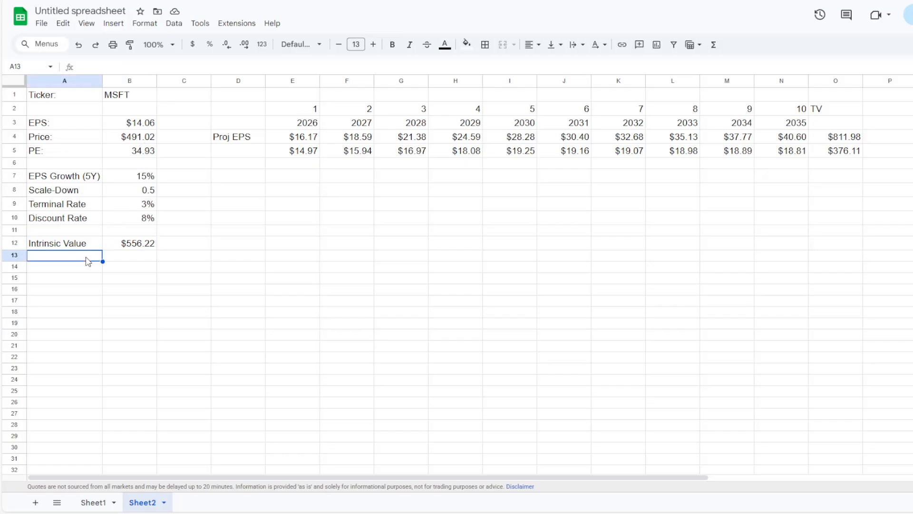
type("MOS:")
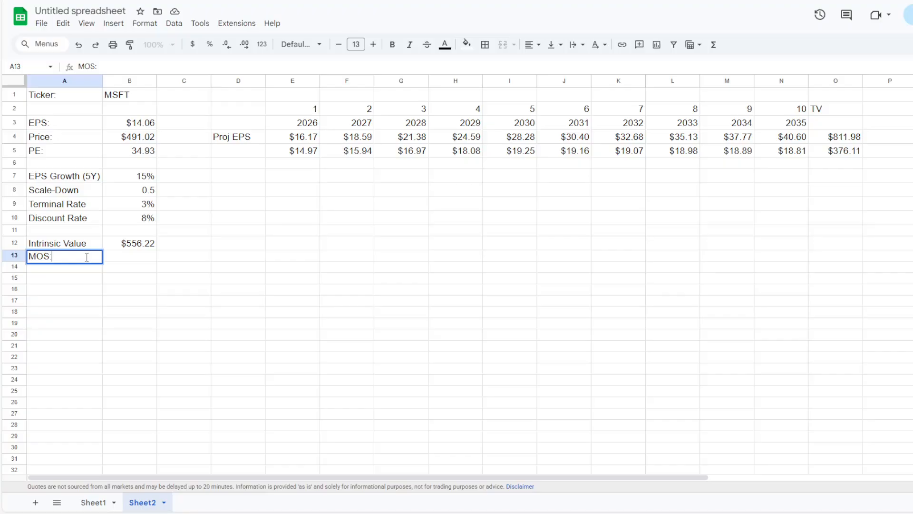
key("Tab")
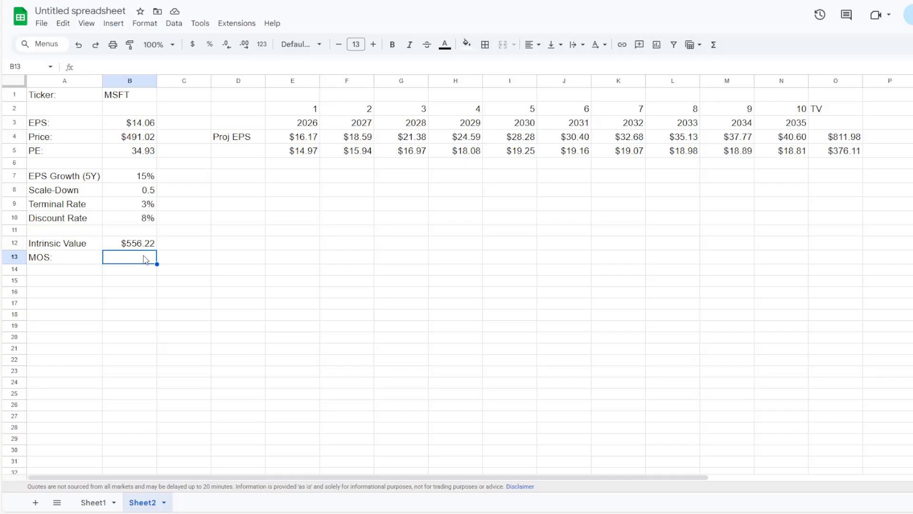
type("=")
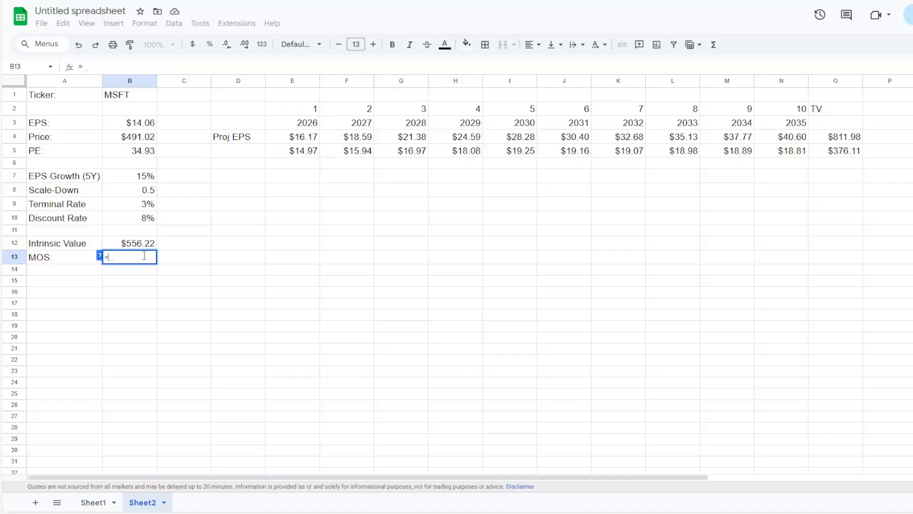
type("(")
left_click(142, 244)
type("-")
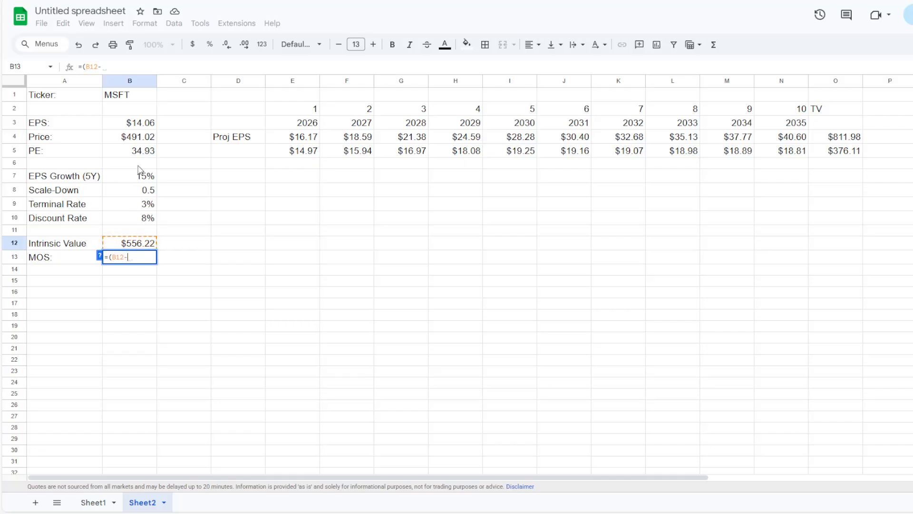
left_click(144, 138)
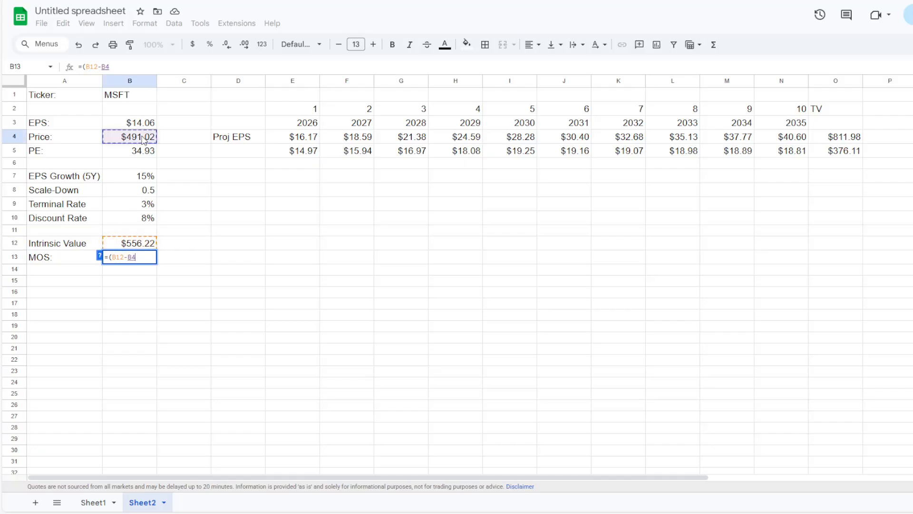
type(")")
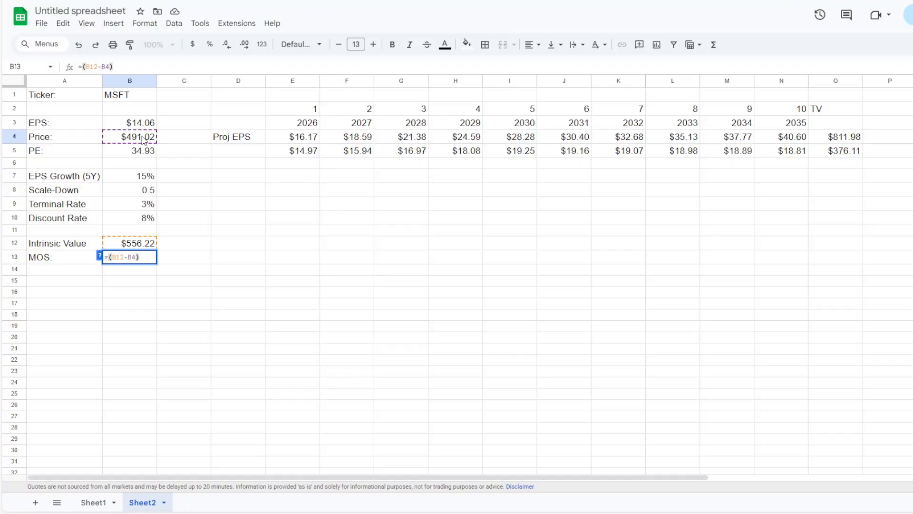
type("/")
left_click(126, 244)
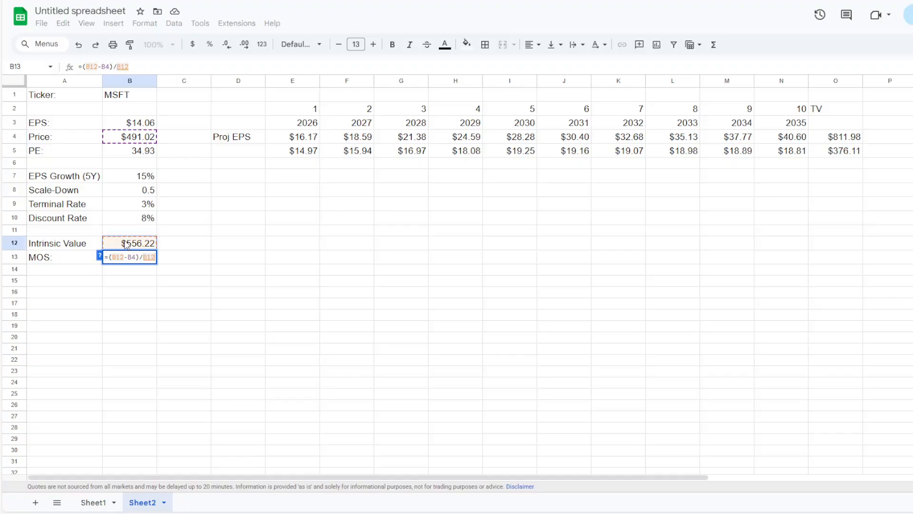
key("Return")
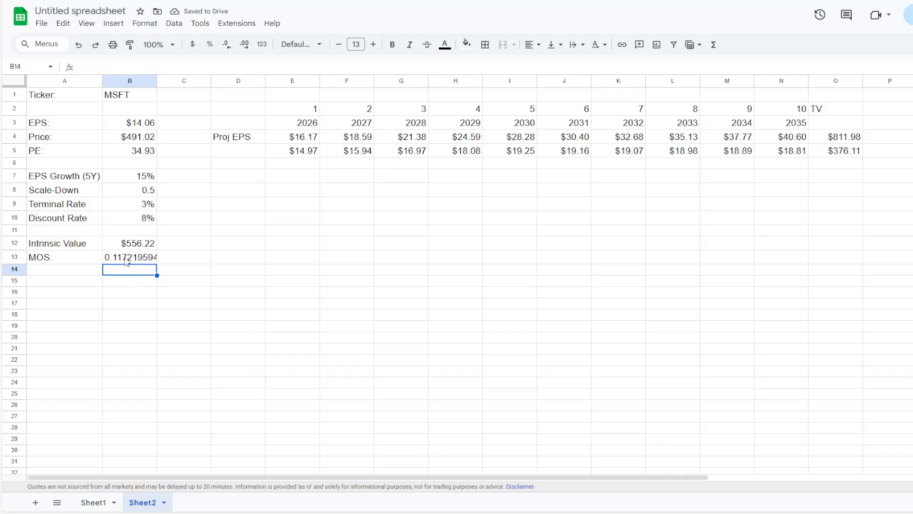
Format the margin of safety in B13 as a percentage with one decimal place.
left_click(127, 258)
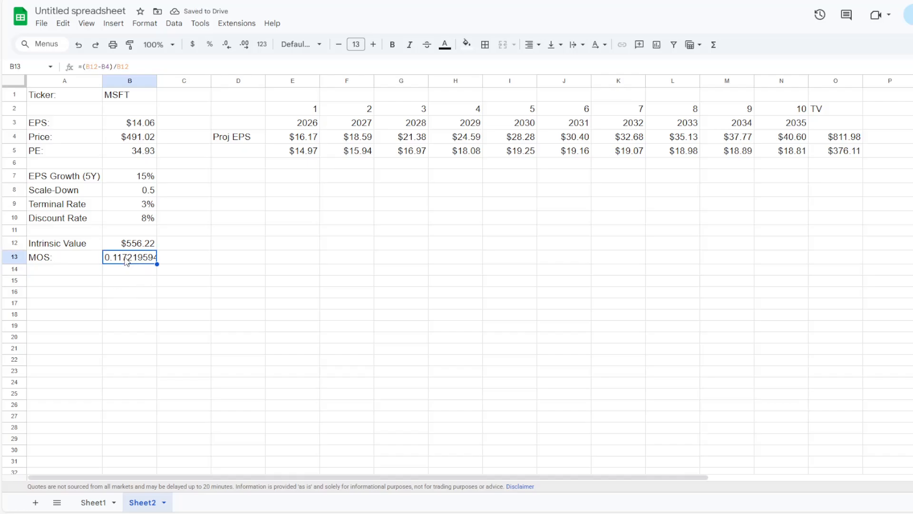
left_click(209, 46)
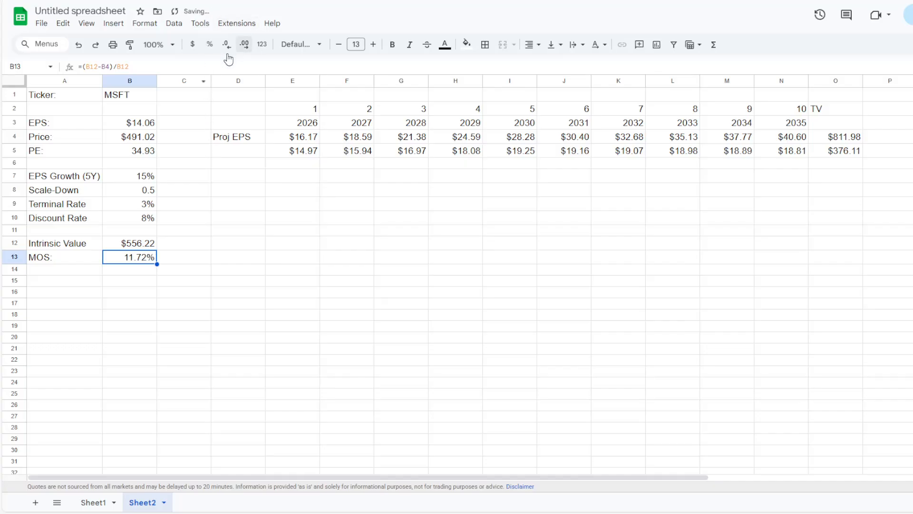
left_click(227, 45)
left_click(136, 284)
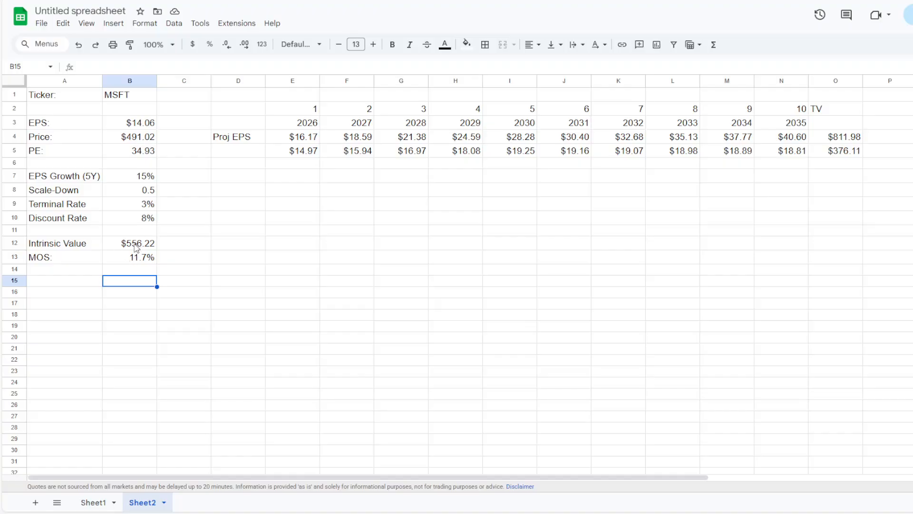
left_click(136, 258)
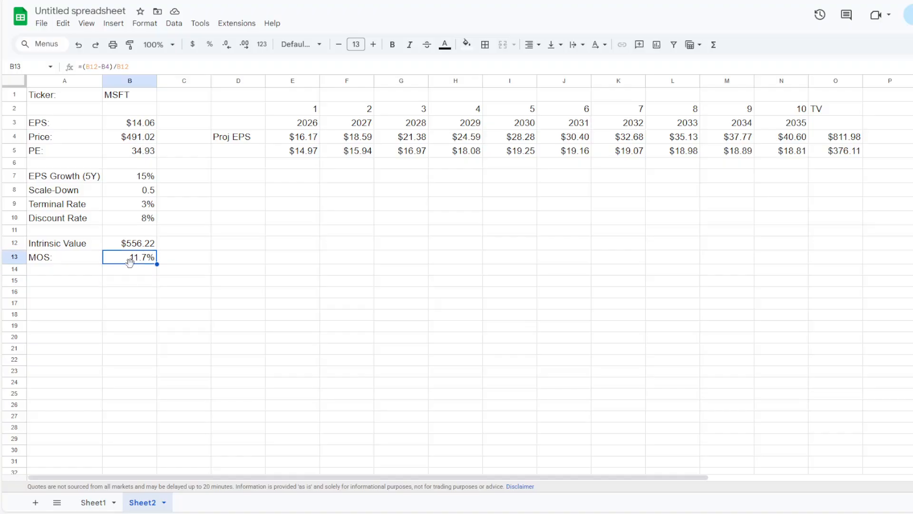
left_click(130, 270)
left_click(83, 274)
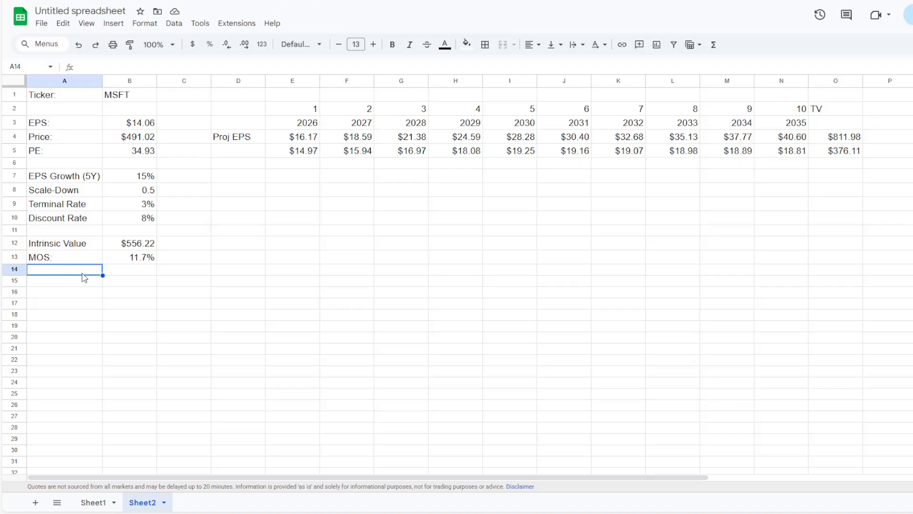
Label D5 as PV EPS and D6 as PE, and fit column D's width to its contents.
left_click(238, 152)
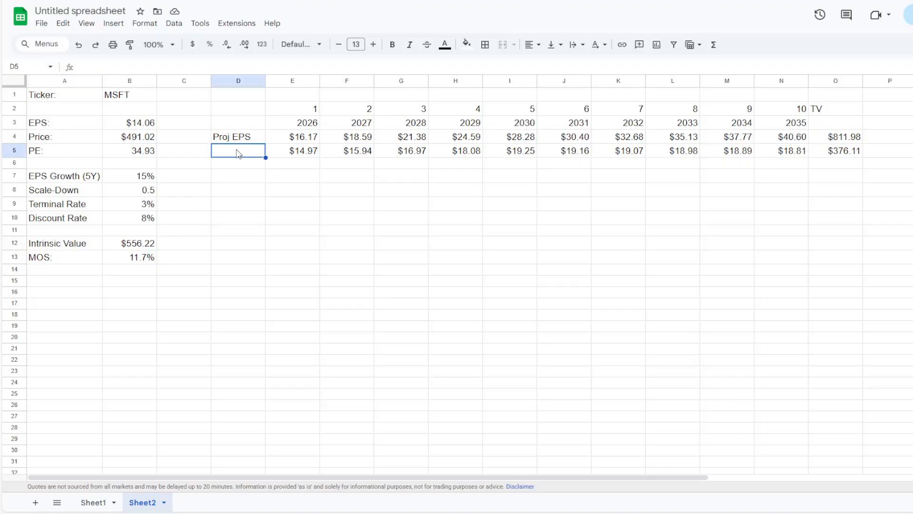
type("PV")
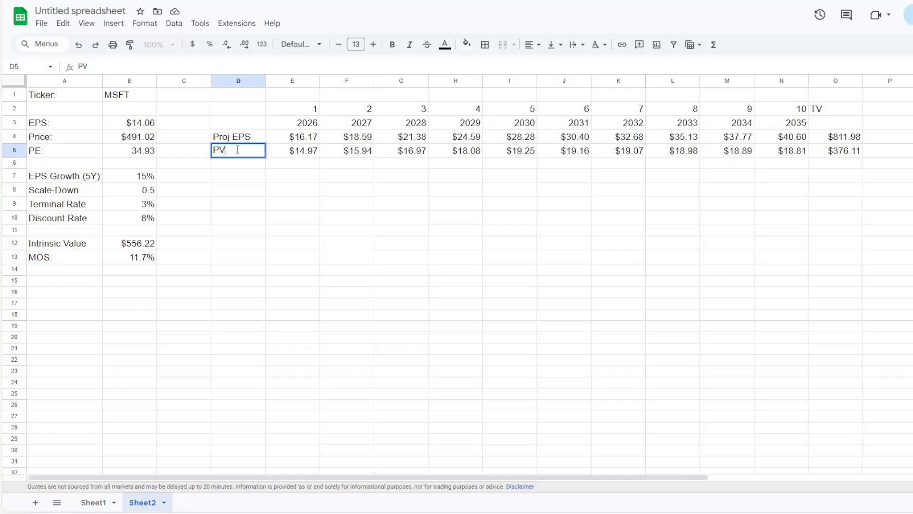
type(" EPS")
key("Return")
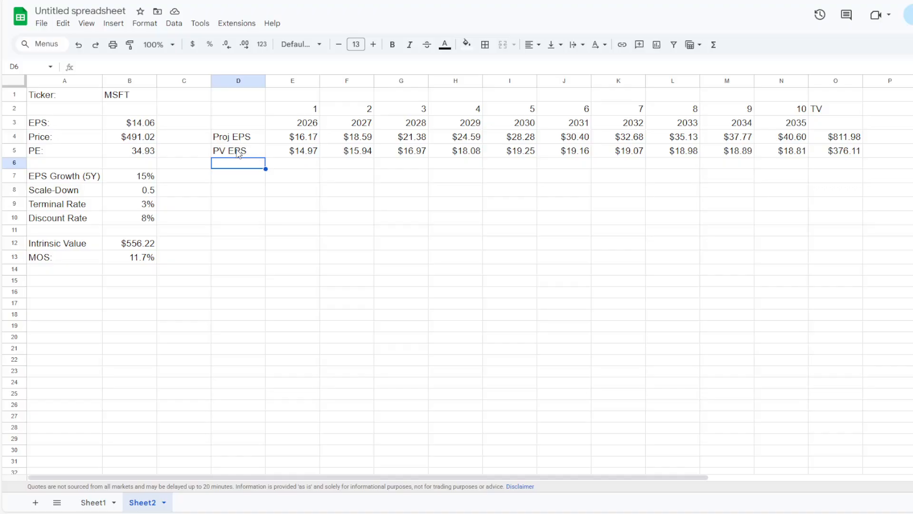
type("PE")
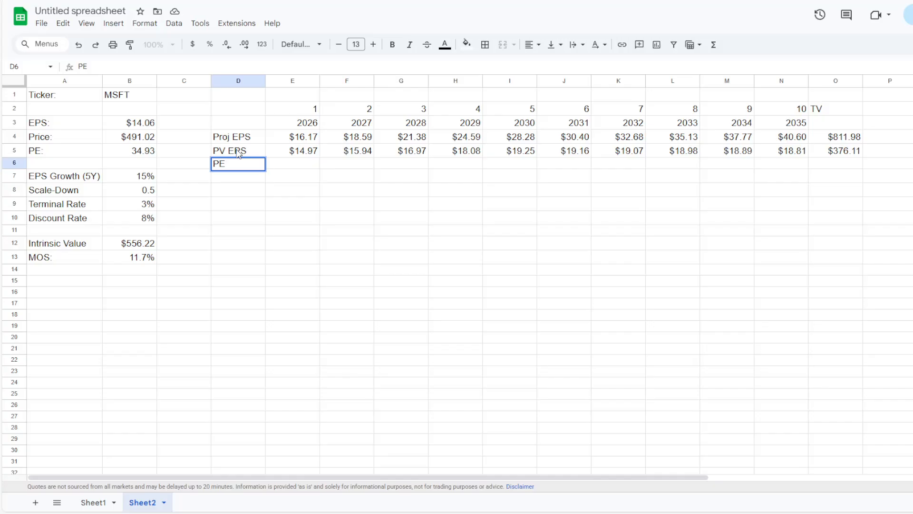
key("Return")
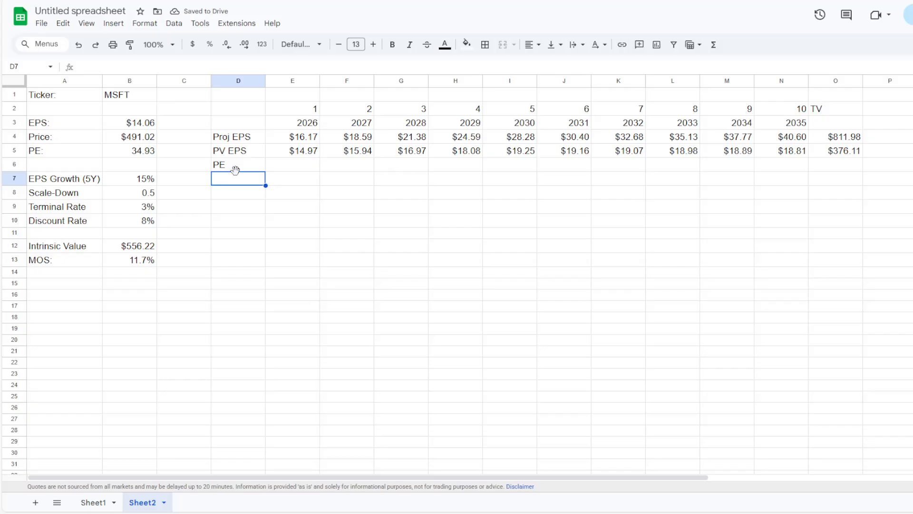
double_click(266, 81)
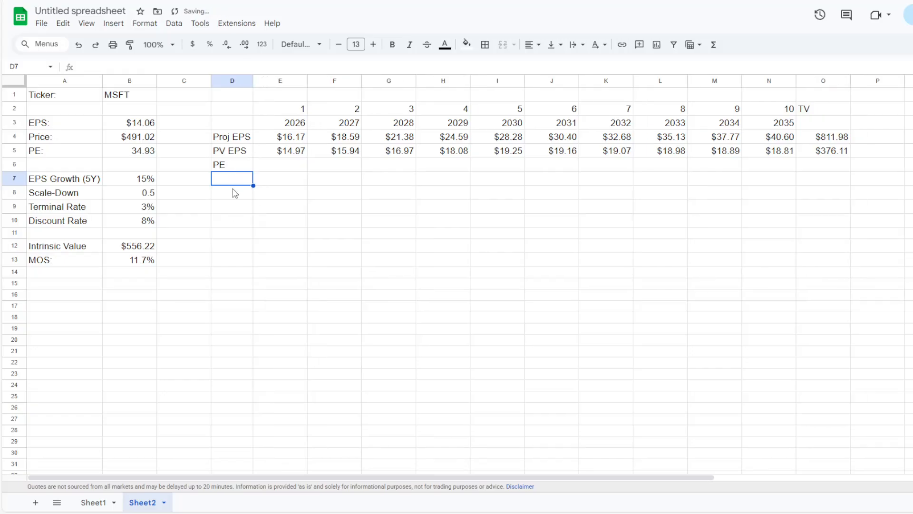
left_click(232, 169)
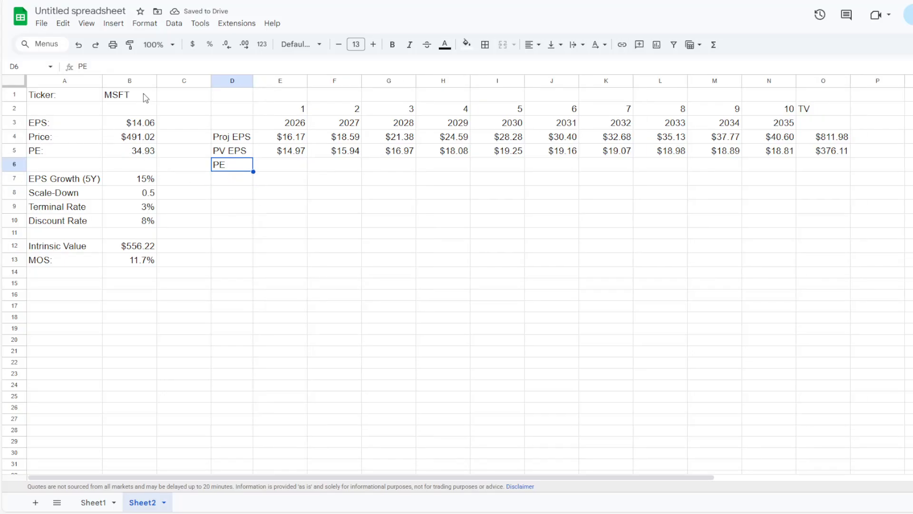
Compare the PE in B5 with the Technology sector's PE ratio on Stock Analysis's Stock Sectors page.
left_click(145, 155)
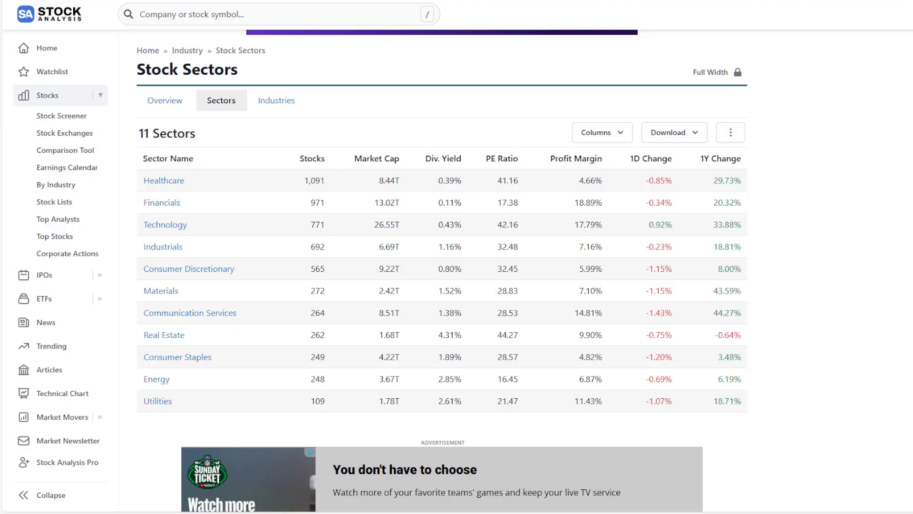
key("ctrl+Tab")
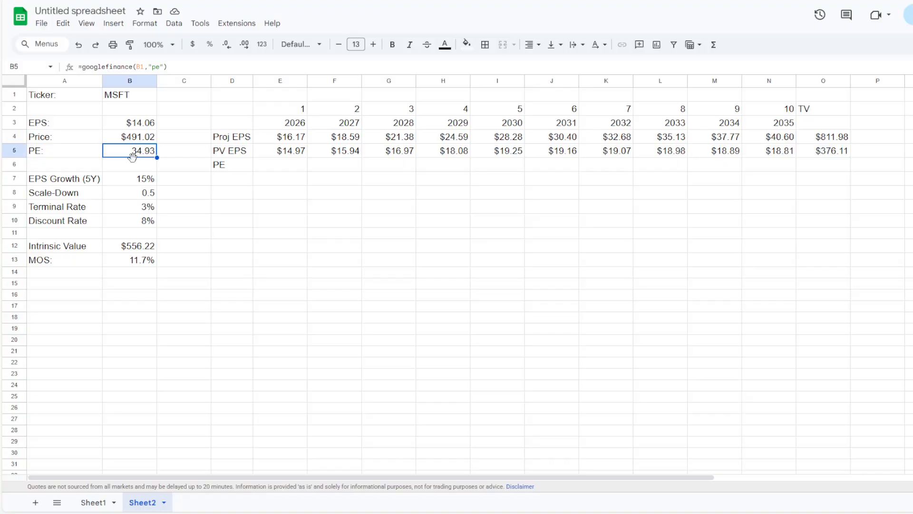
key("ctrl+Tab")
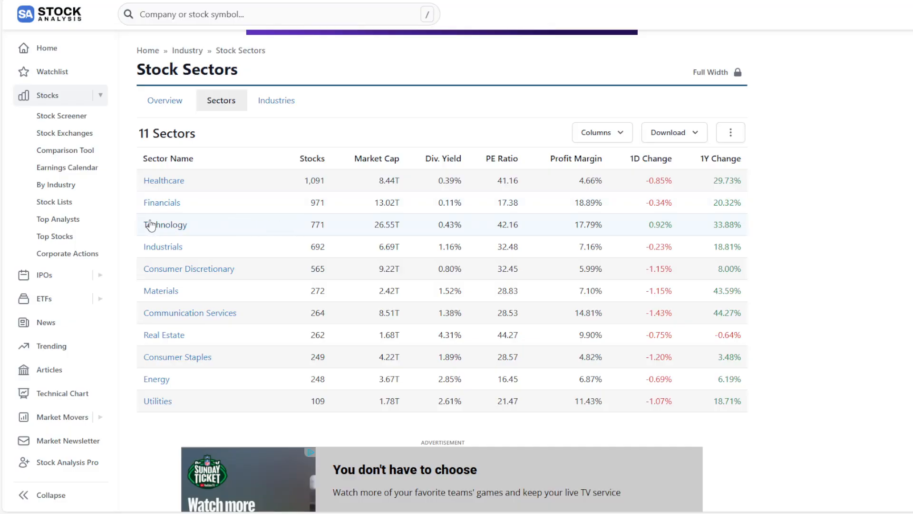
left_click_drag(538, 223, 145, 226)
left_click(780, 214)
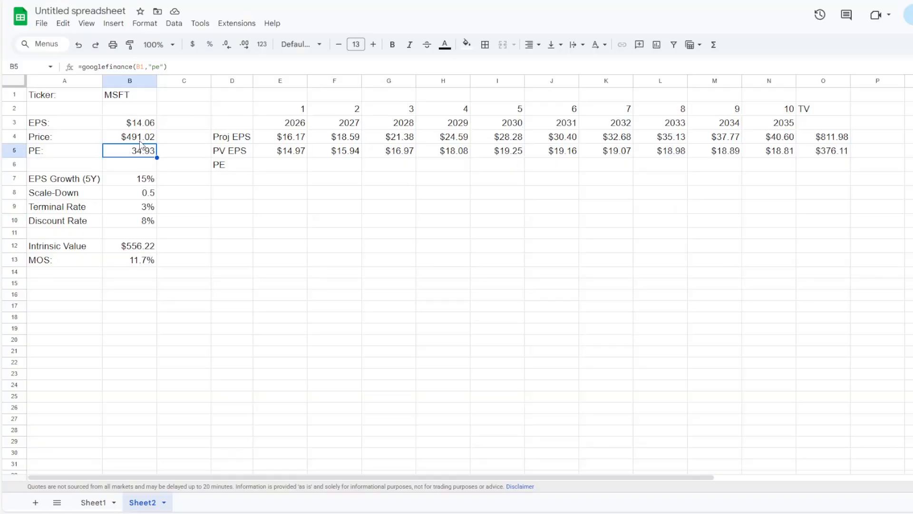
left_click(284, 169)
type("=")
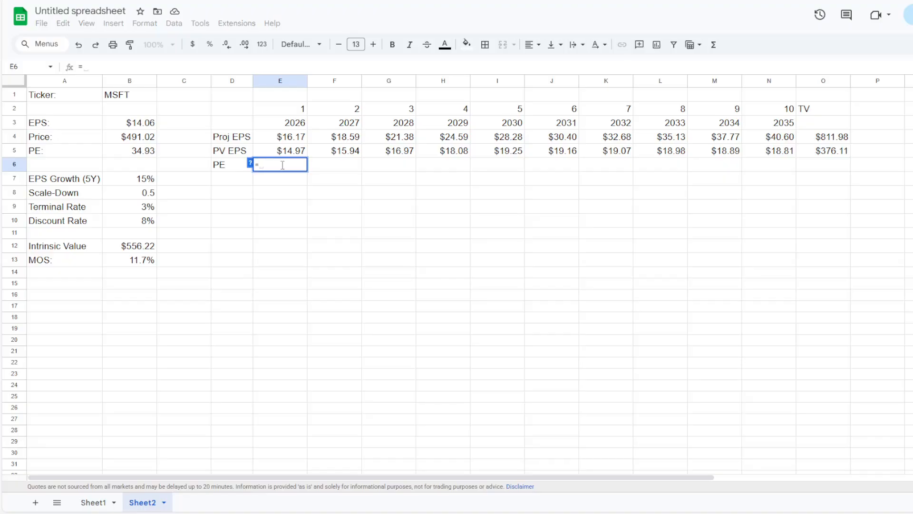
left_click(141, 126)
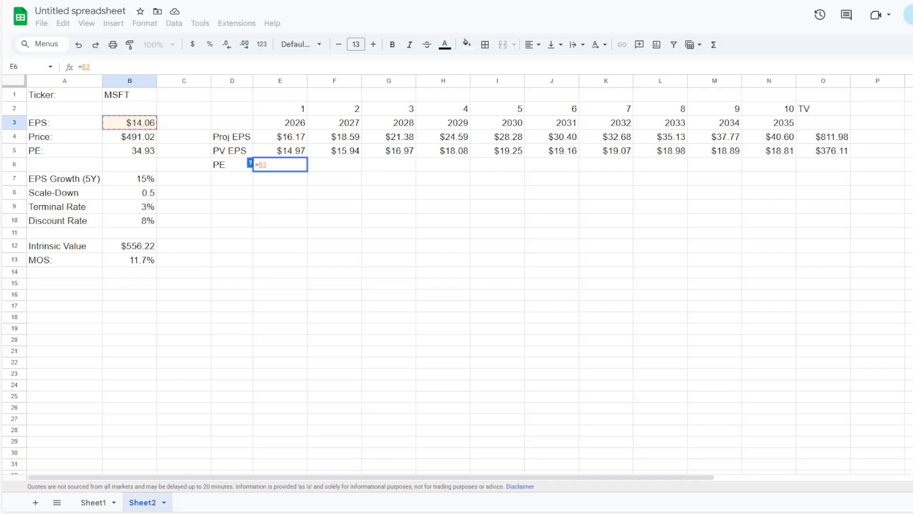
key("Escape")
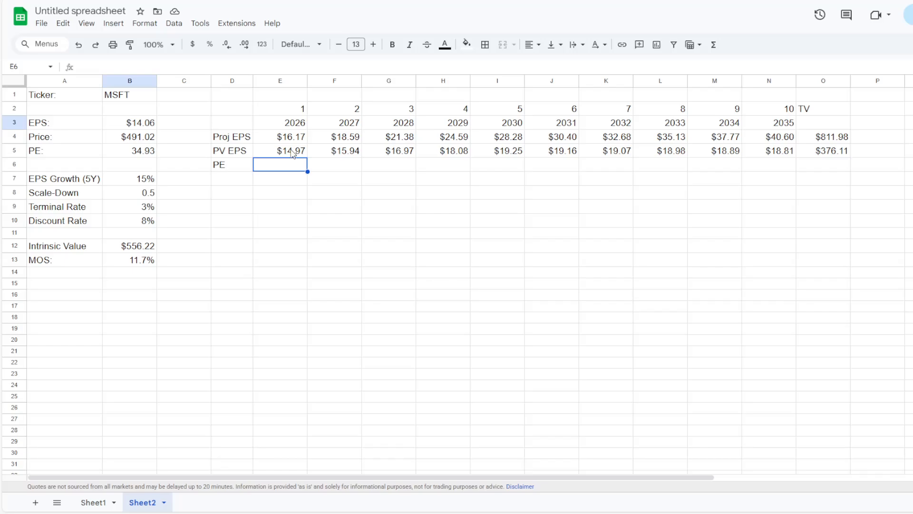
Calculate the first projected year's PE in E6 with =B4/(B3*(1+B7)^E2).
type("=")
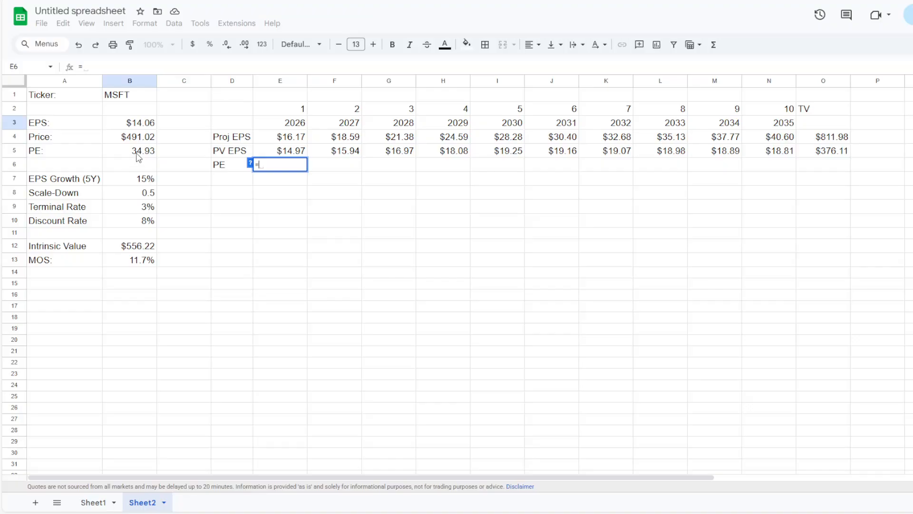
left_click(131, 138)
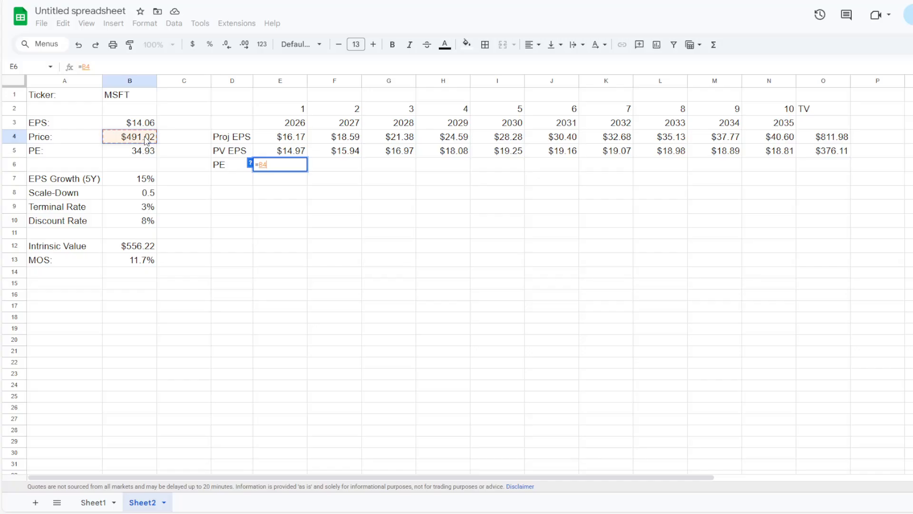
type("/(")
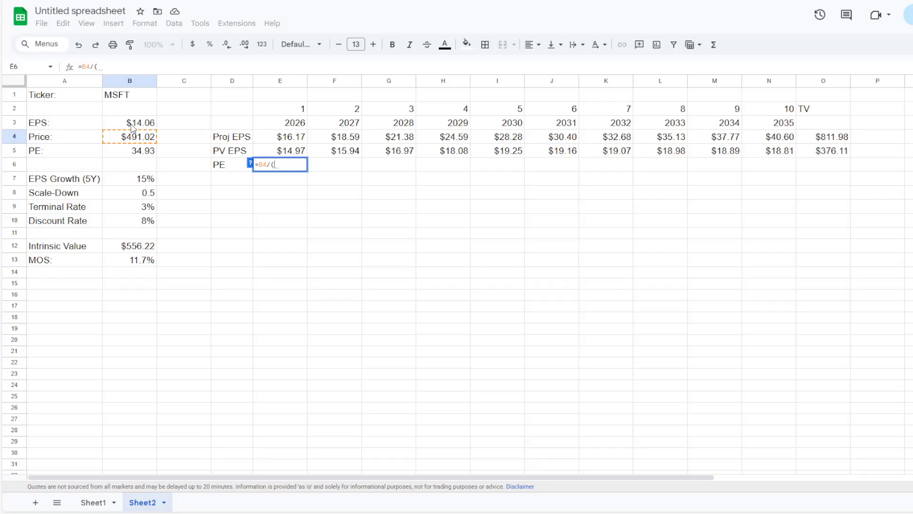
left_click(138, 125)
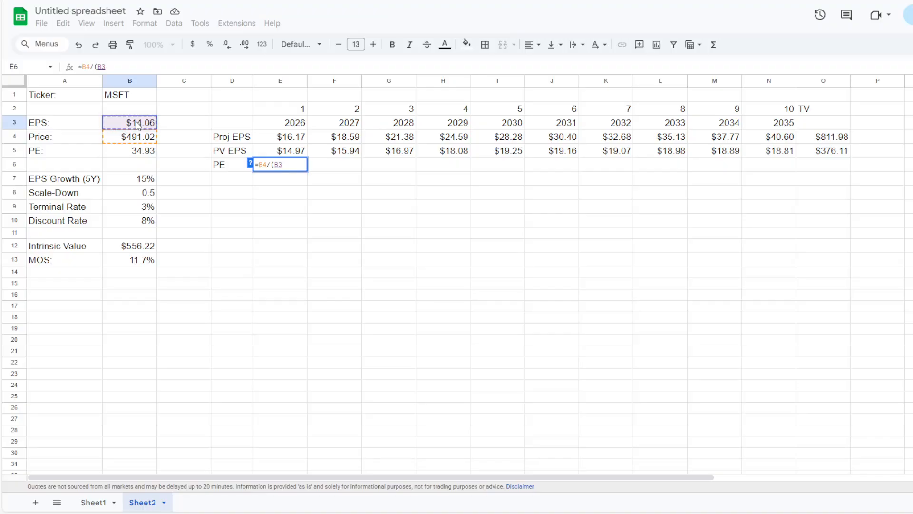
type("*")
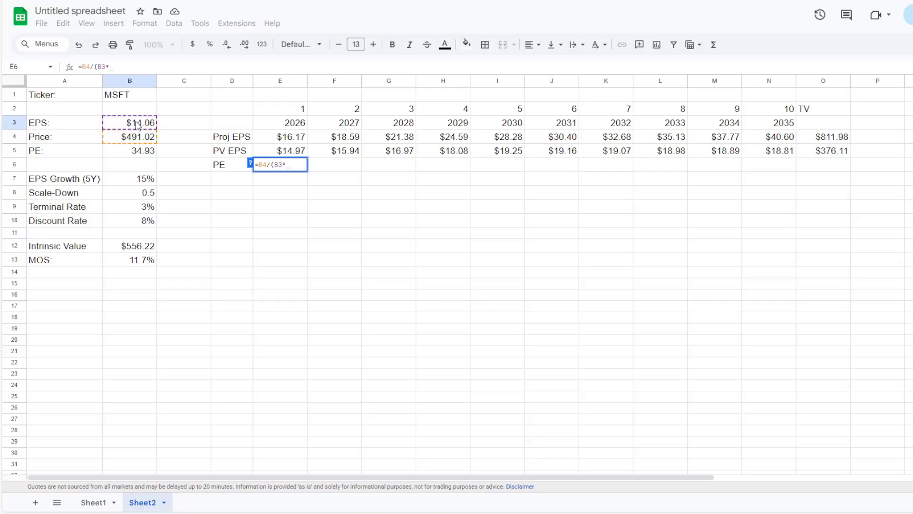
type("(1+")
left_click(136, 185)
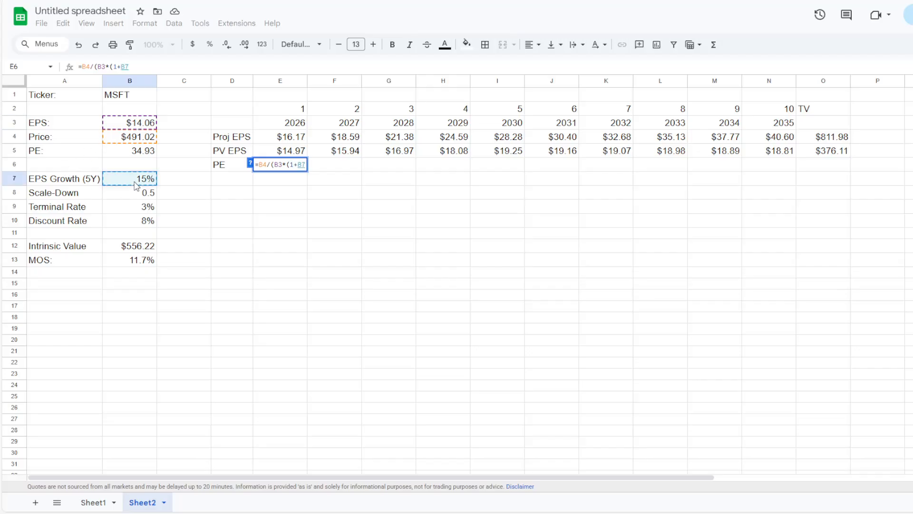
type(")")
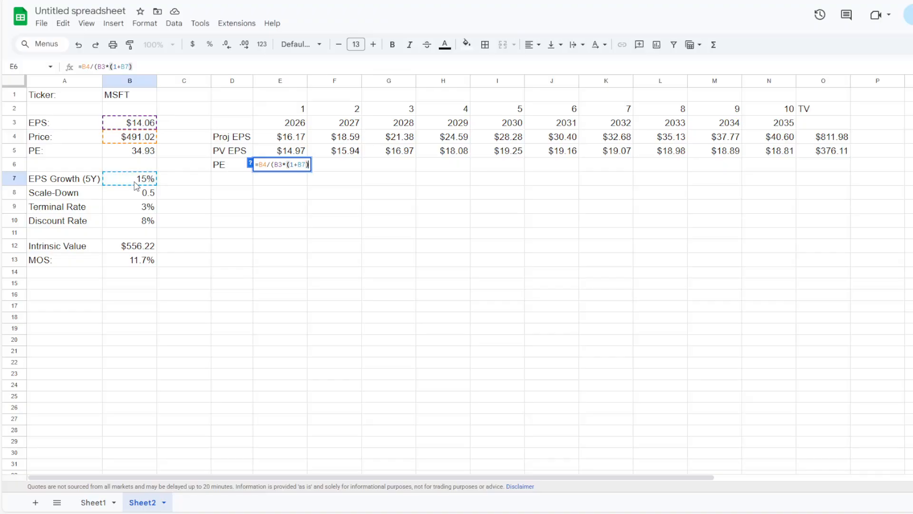
type("^")
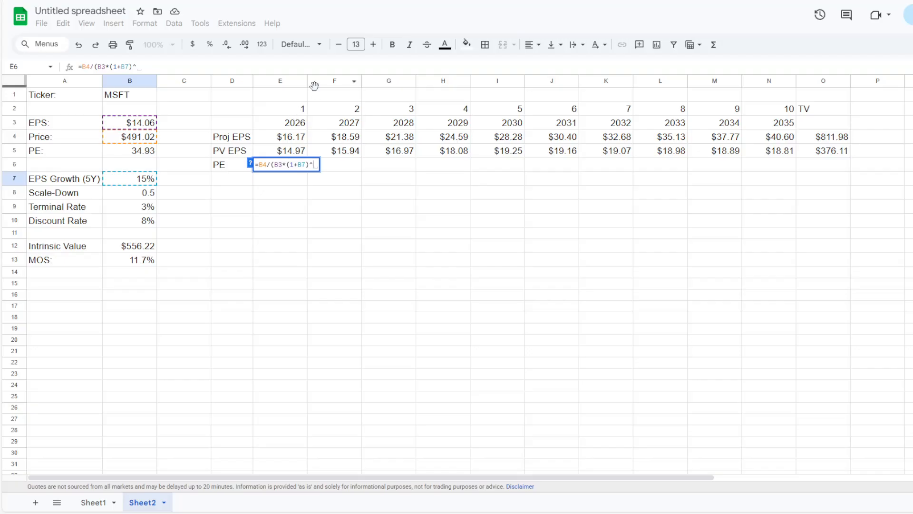
left_click(284, 113)
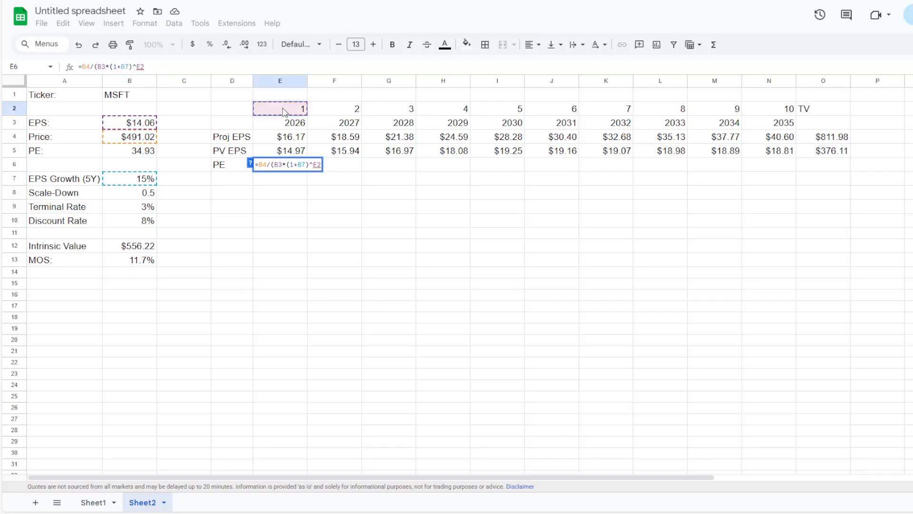
type(")")
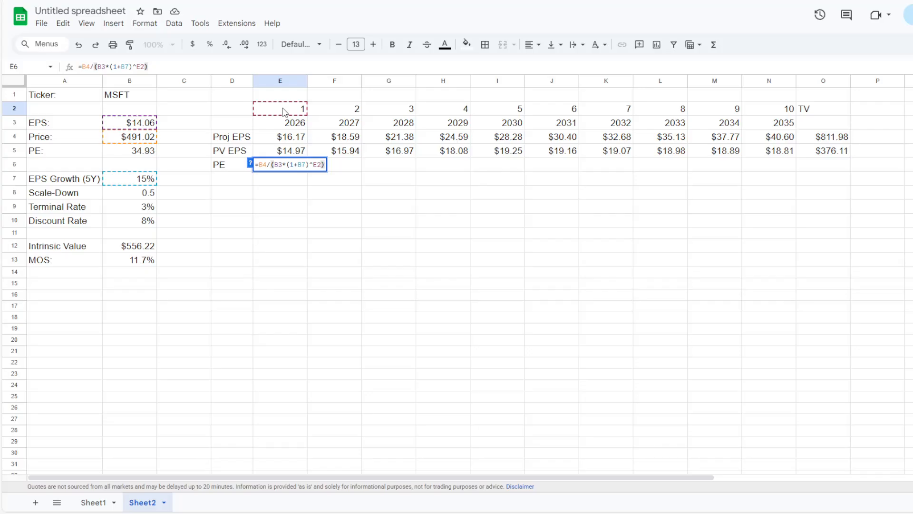
key("Return")
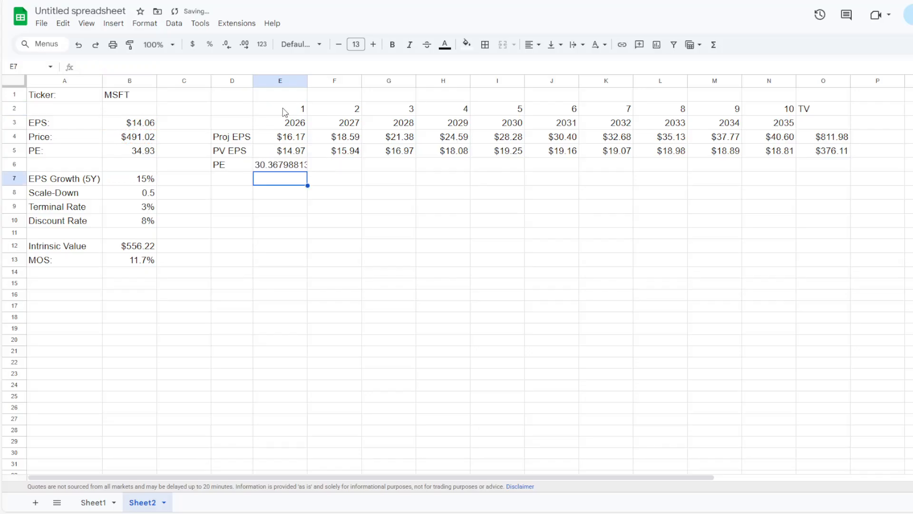
Format the PE row cells E6:N6 to show two decimal places.
left_click_drag(281, 165, 763, 174)
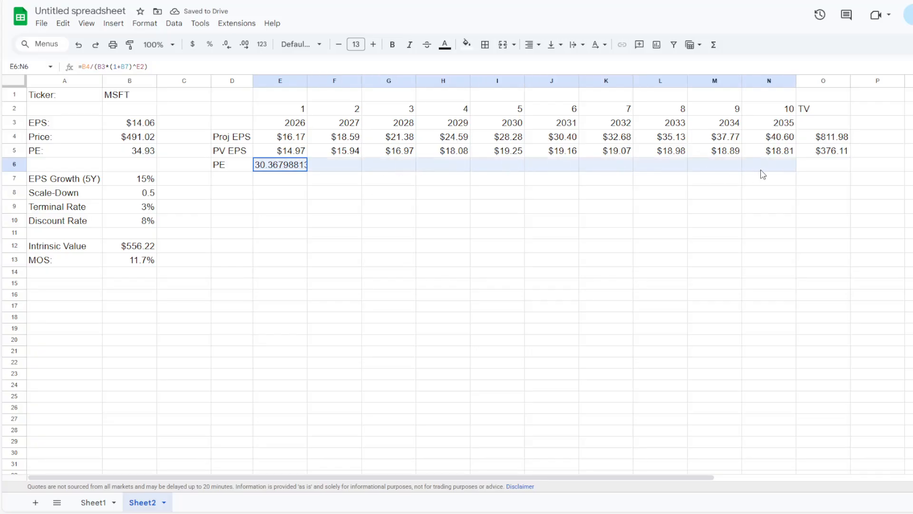
left_click(227, 45)
left_click(226, 46)
left_click(227, 46)
left_click(227, 46)
left_click(227, 46)
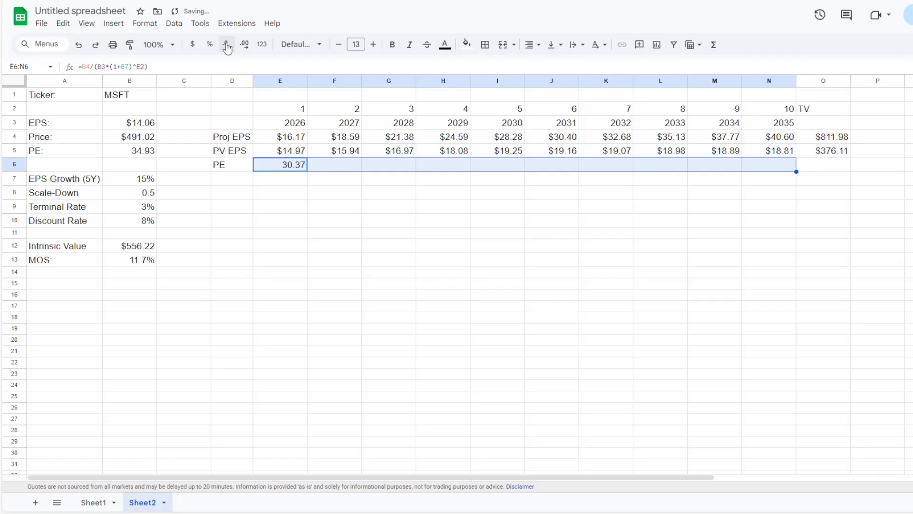
Compare the PE values in B5 and E6 with the technology sector's historical P/E in the Google search results.
left_click(132, 151)
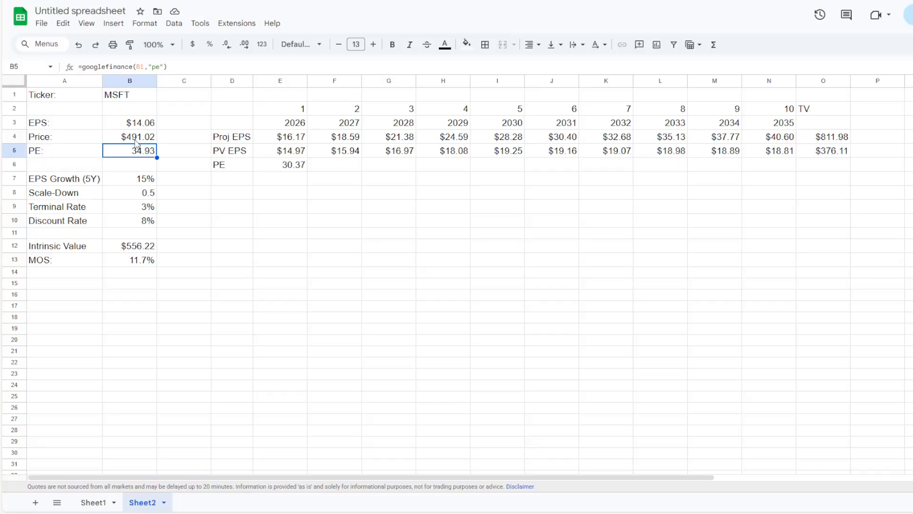
left_click(289, 166)
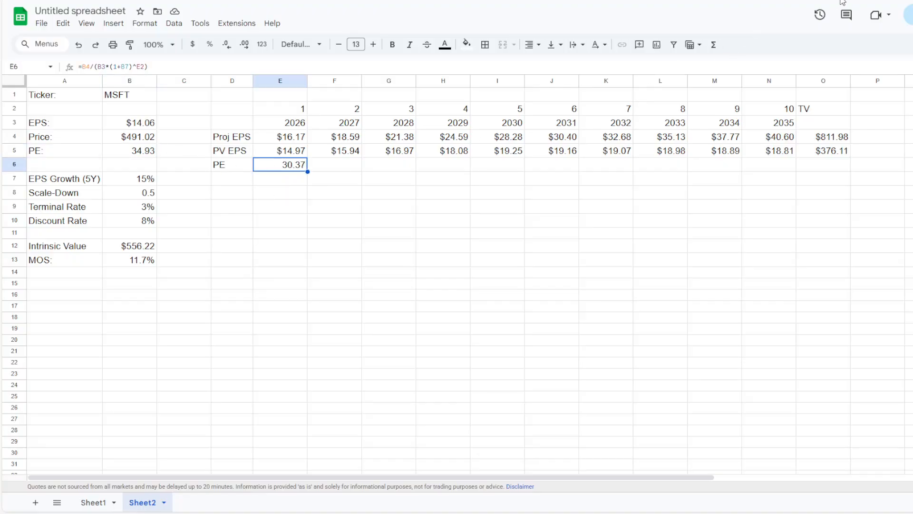
key("ctrl+Tab")
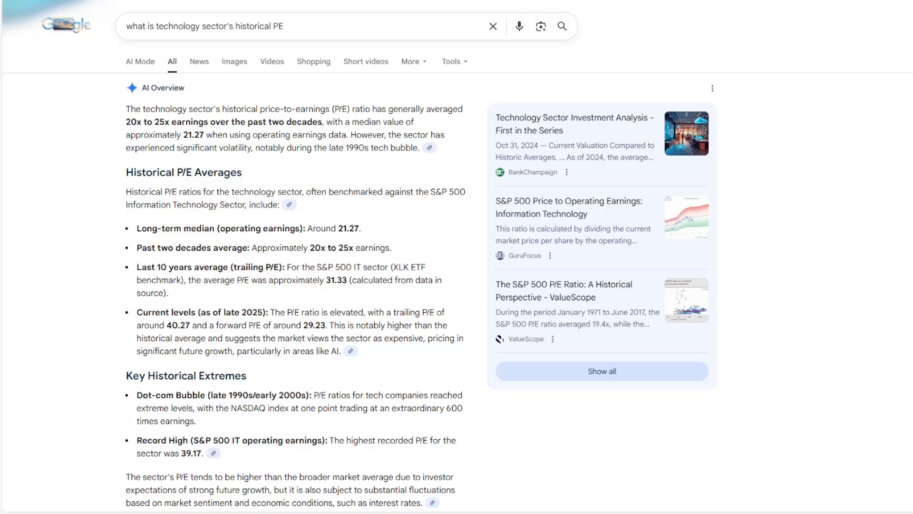
left_click(662, 14)
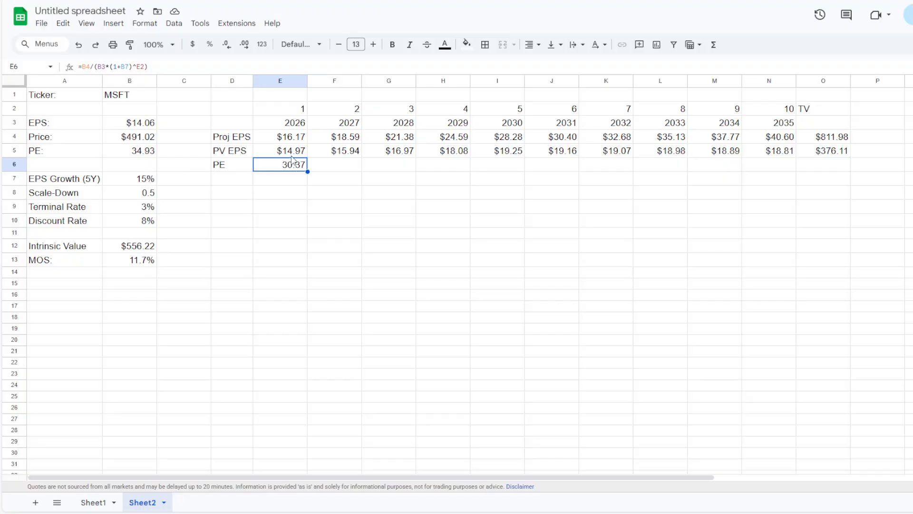
Make the price, EPS and growth references in E6 absolute so the formula reads =$B$4/($B$3*(1+$B$7)^E2).
left_click(83, 66)
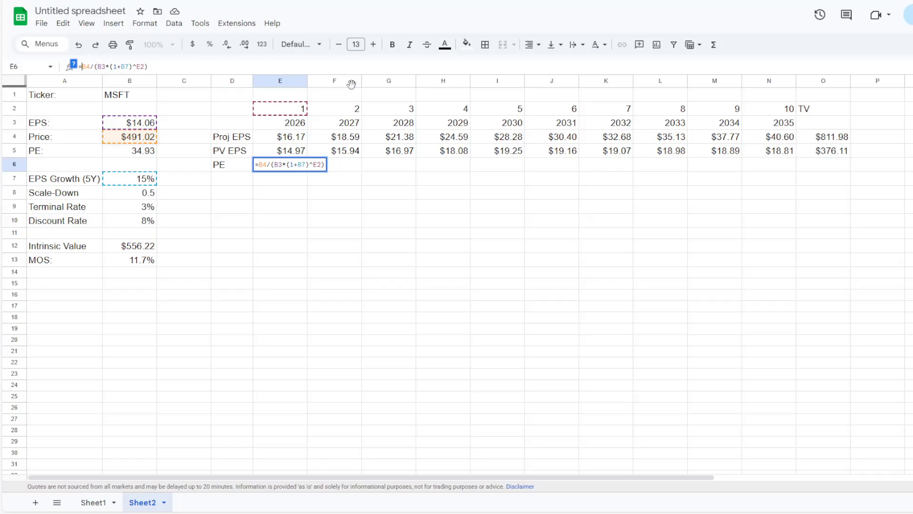
key("F4")
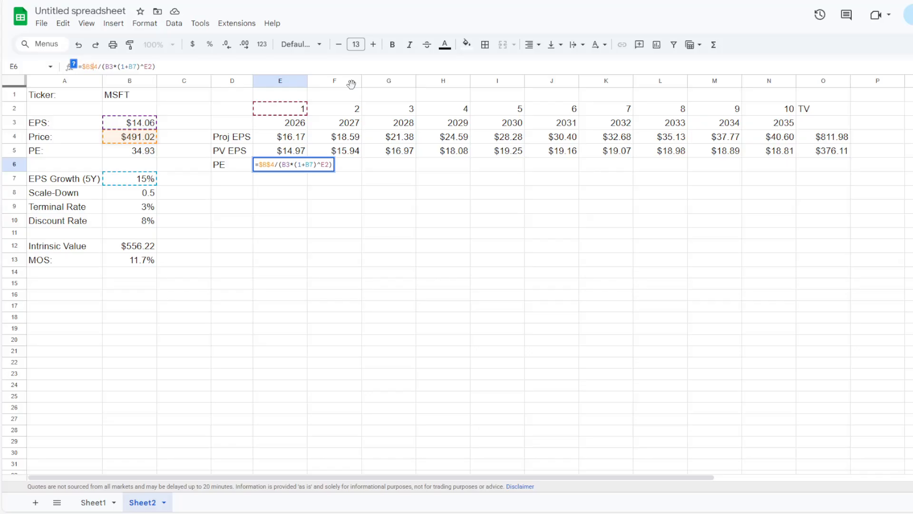
key("Right")
key("Right")
key("Right")
key("F4")
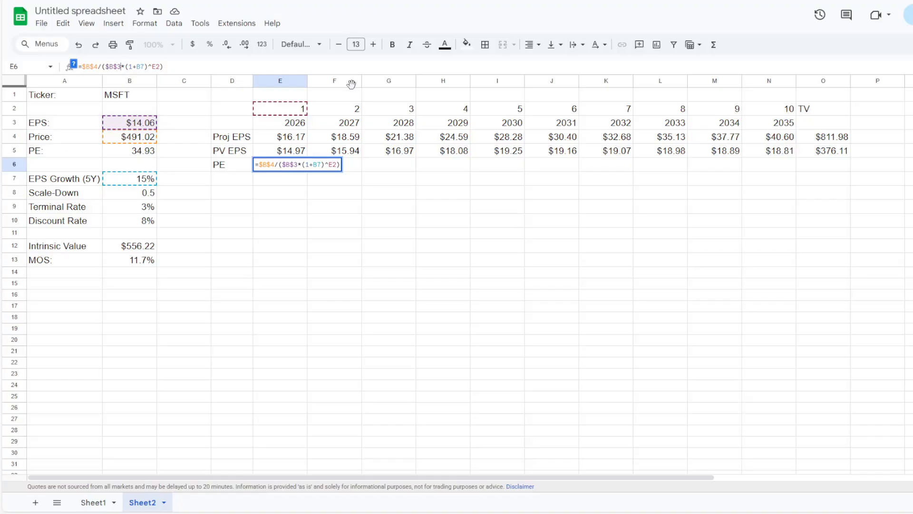
key("Right")
key("Right")
key("Right")
key("Right")
key("Right")
type("$")
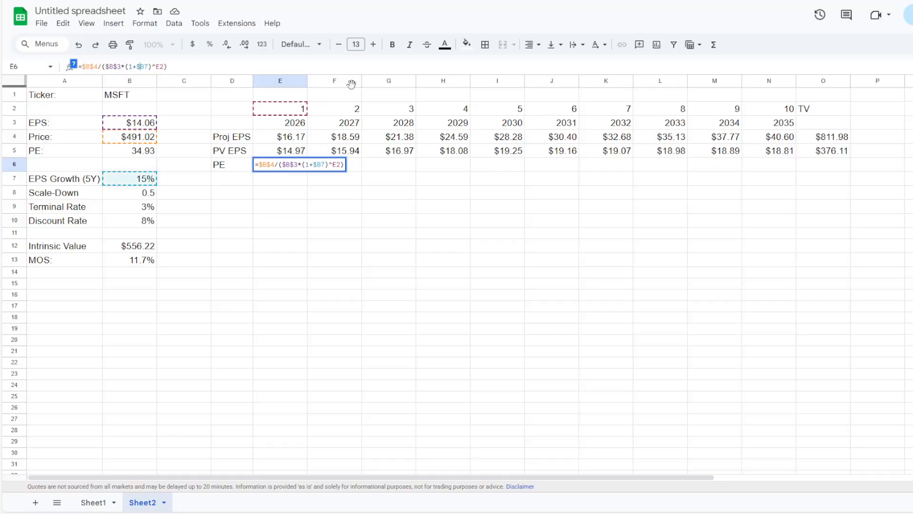
key("Return")
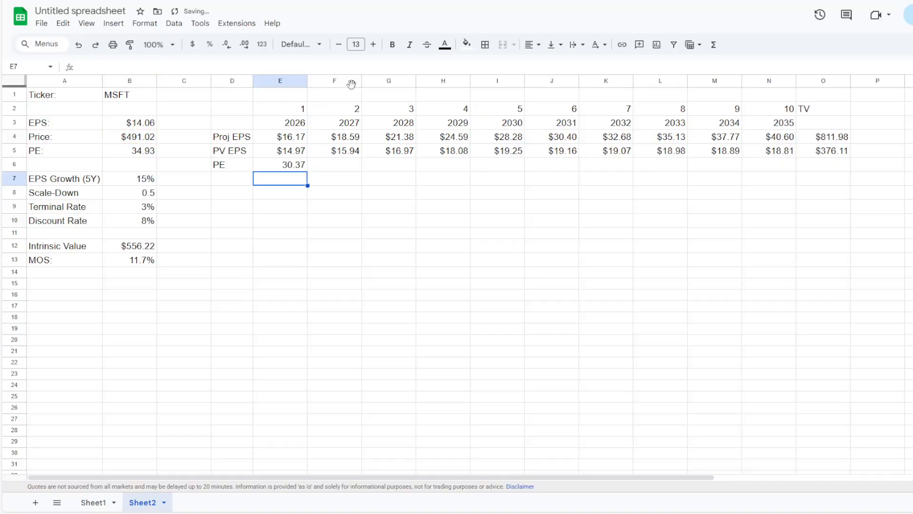
Fill the PE formula from E6 across to I6 for the years 2027 to 2030.
left_click(281, 164)
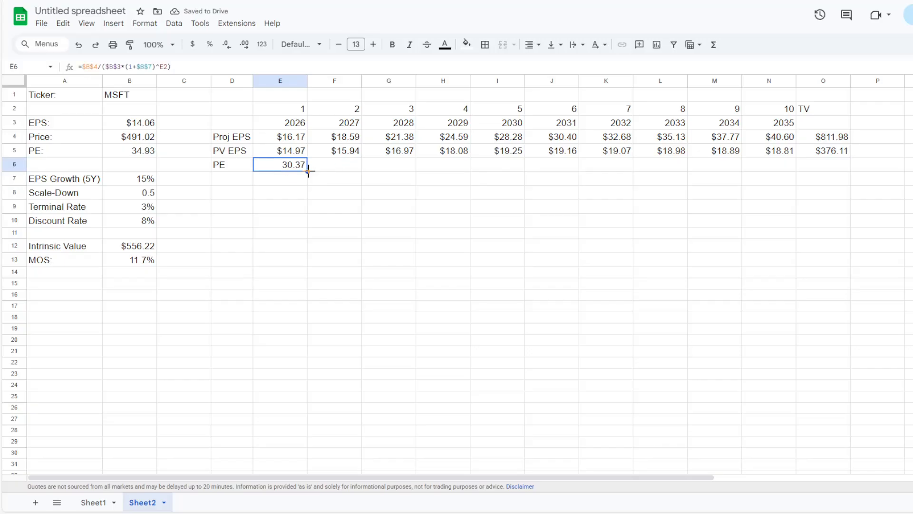
left_click_drag(308, 172, 524, 171)
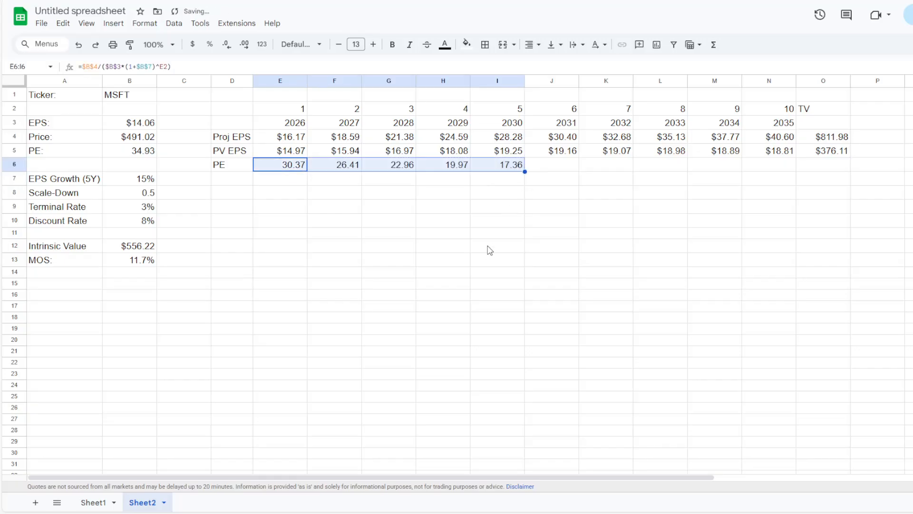
left_click(477, 205)
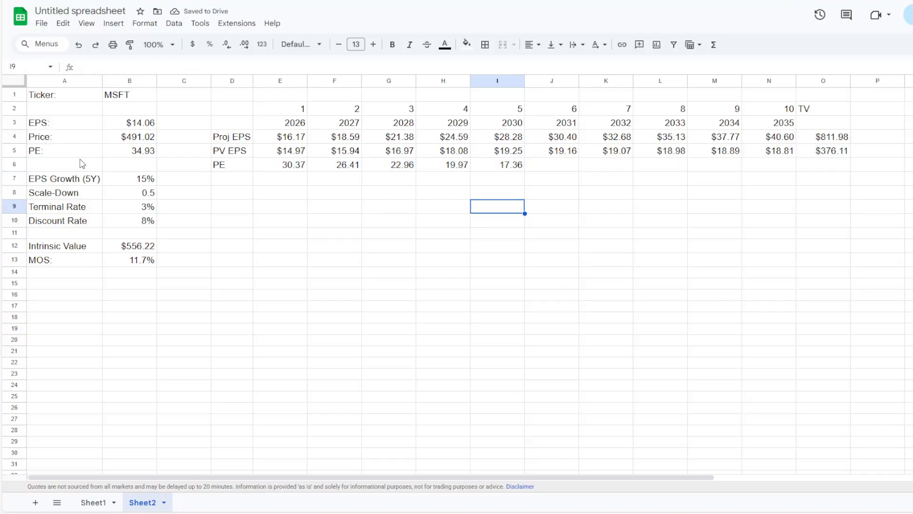
Check the price in B4 and the 2030 PE in I6 against the technology sector's historical P/E in the Google results.
left_click(131, 141)
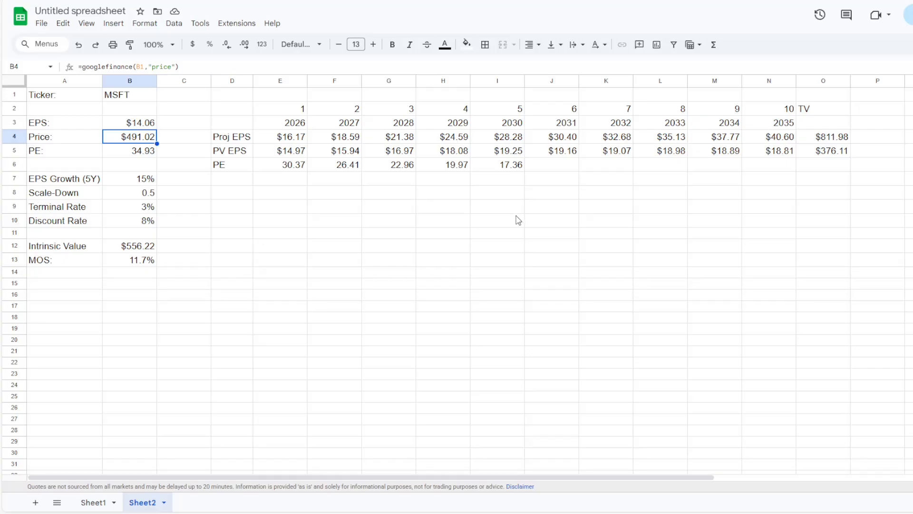
left_click(504, 166)
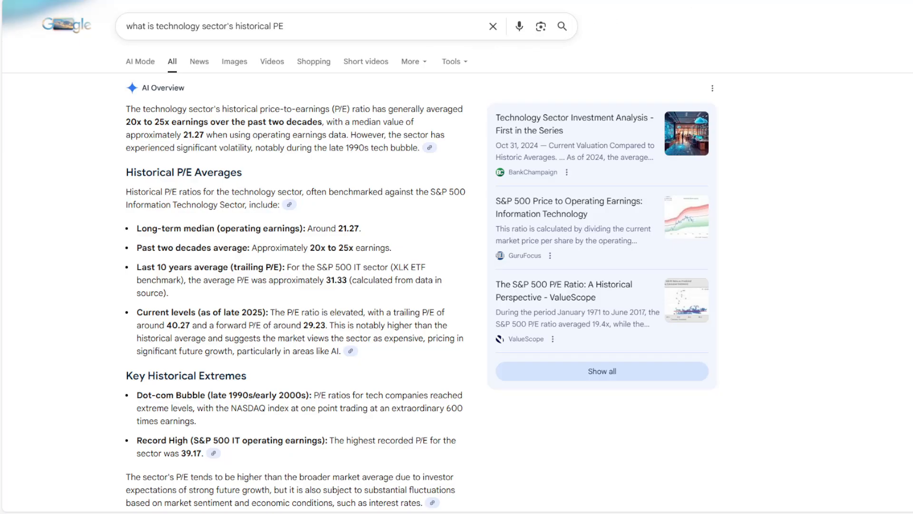
key("ctrl+shift+Tab")
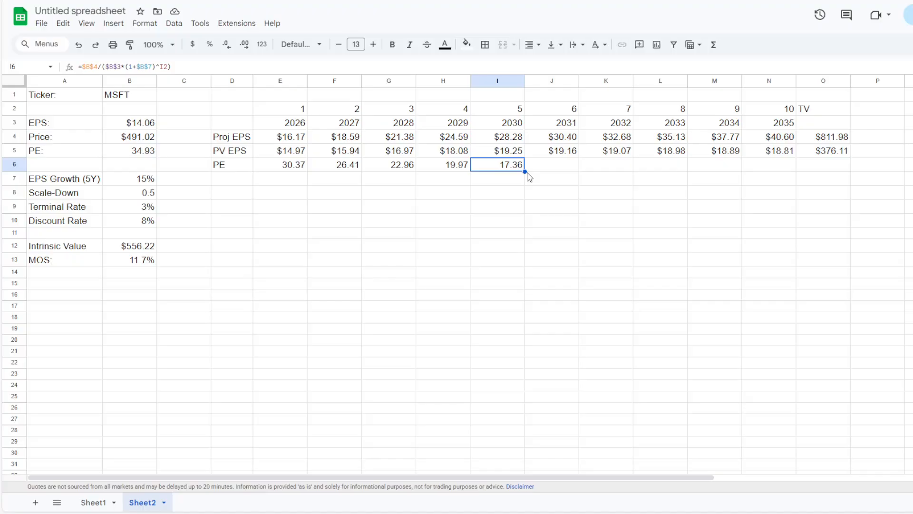
Extend the PE formula from I6 through N6 and add the scale-down factor in J6 as =$B$4/($B$3*(1+$B$7*$B$8)^J2).
left_click_drag(524, 173, 758, 172)
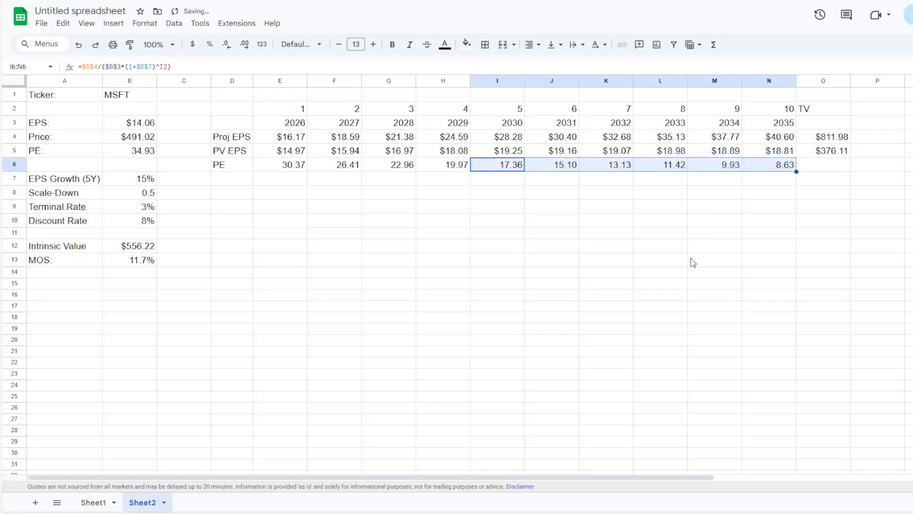
left_click(549, 171)
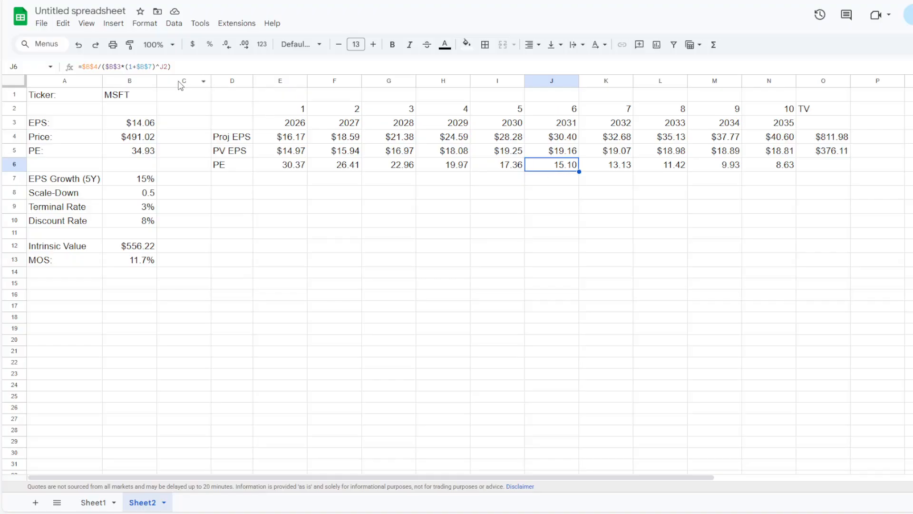
left_click(152, 66)
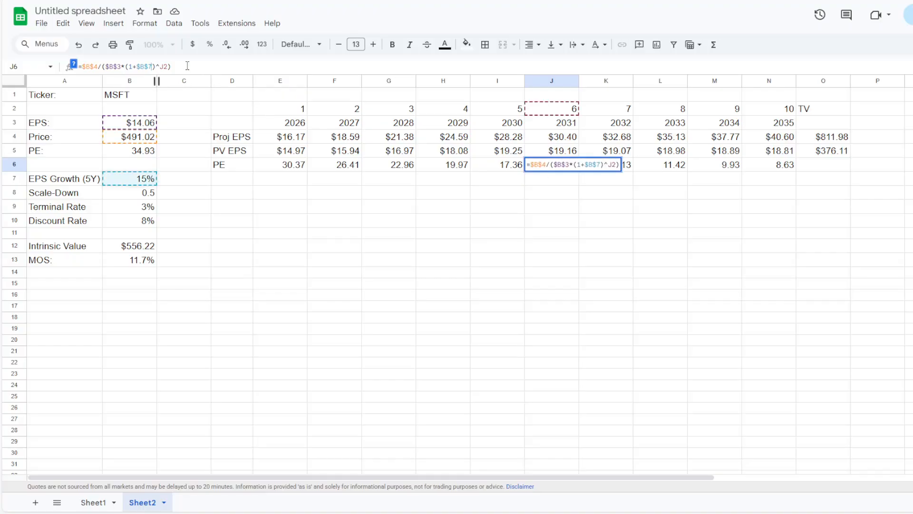
type("*")
left_click(133, 196)
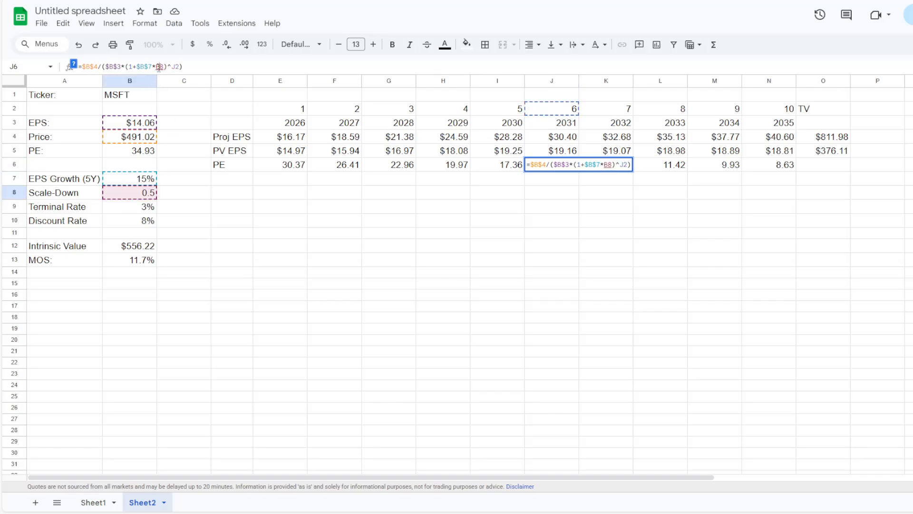
key("F4")
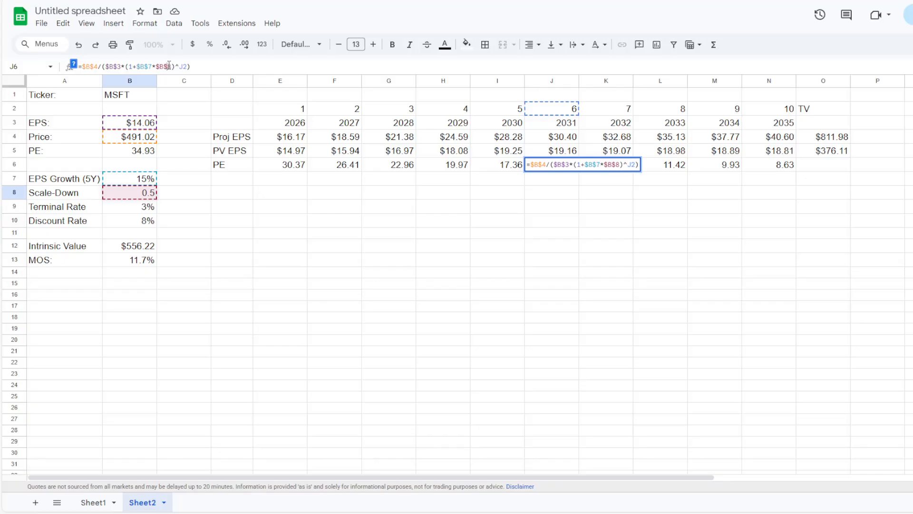
key("Return")
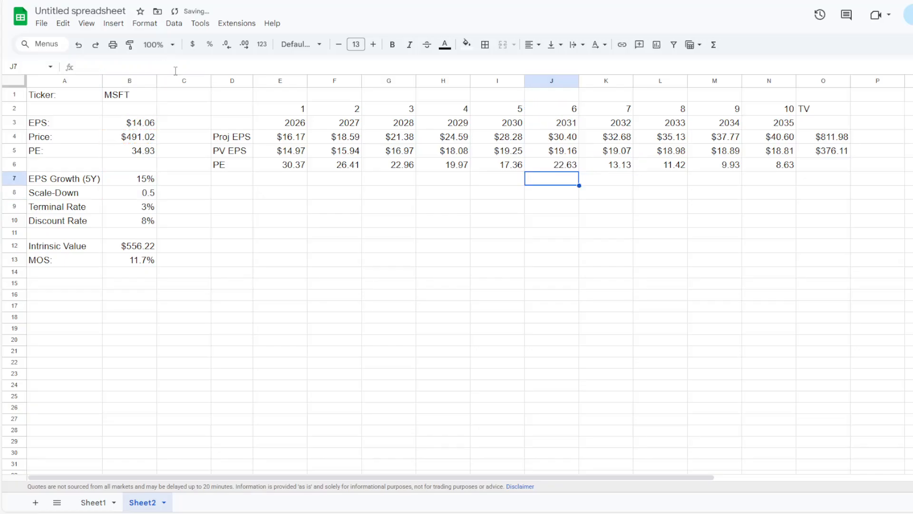
left_click(552, 166)
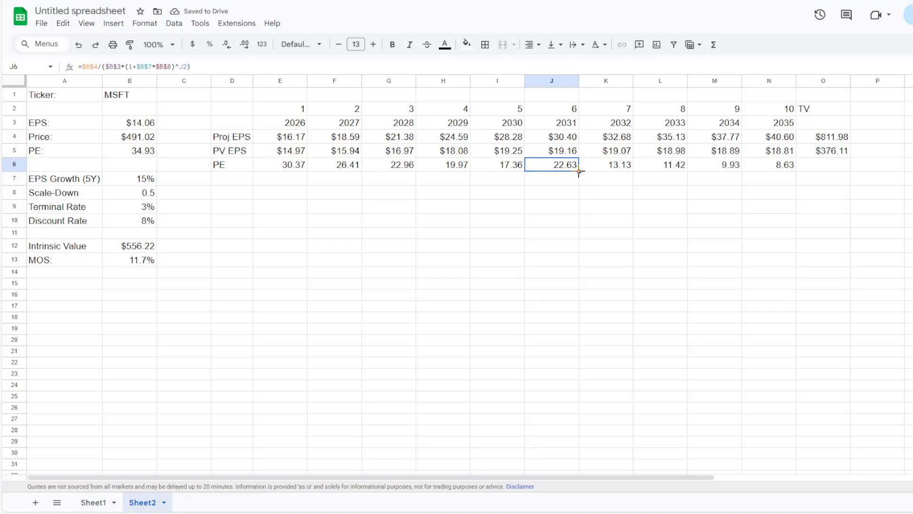
Fill the scaled-down PE formula from J6 across to N6 for the years 2032 to 2035.
left_click_drag(579, 171, 772, 171)
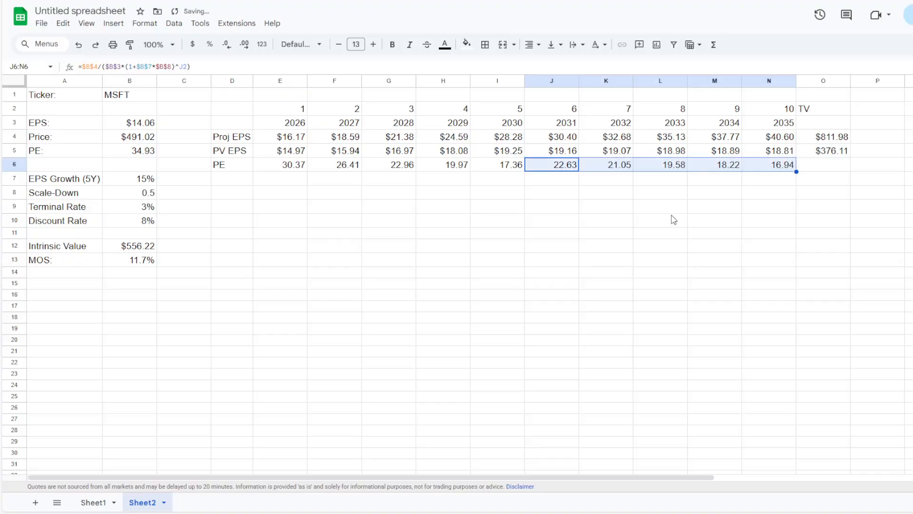
left_click(656, 206)
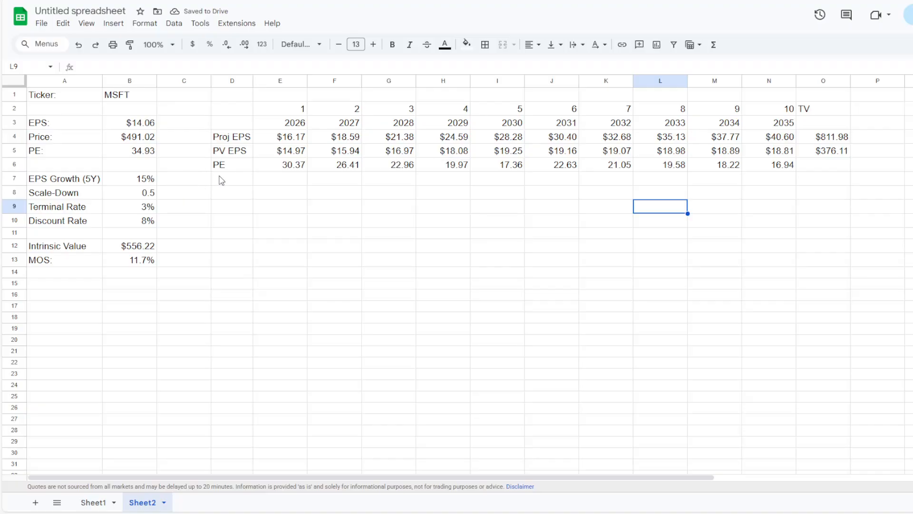
left_click_drag(281, 165, 776, 166)
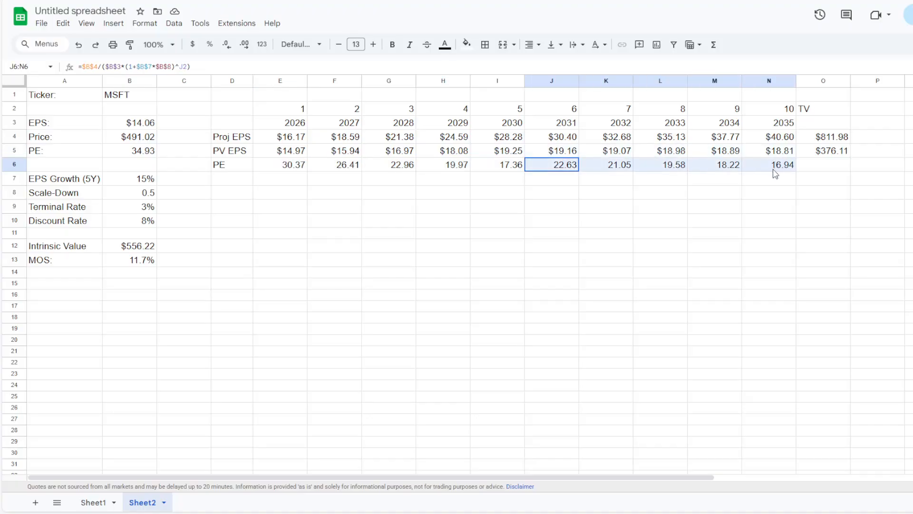
left_click(751, 207)
left_click(775, 170)
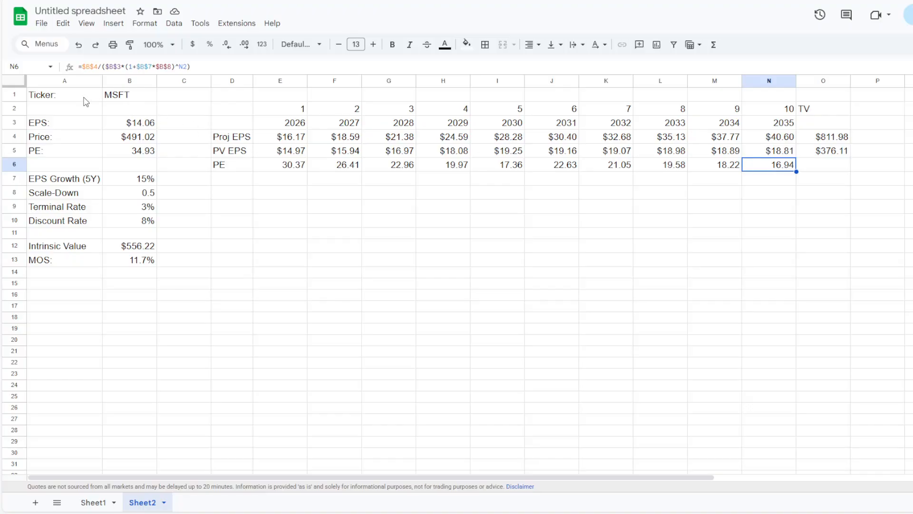
Bold the ticker row A1:B1 and put an outer border around the EPS, price and PE block in A3:B5.
left_click_drag(84, 98, 133, 95)
left_click(392, 45)
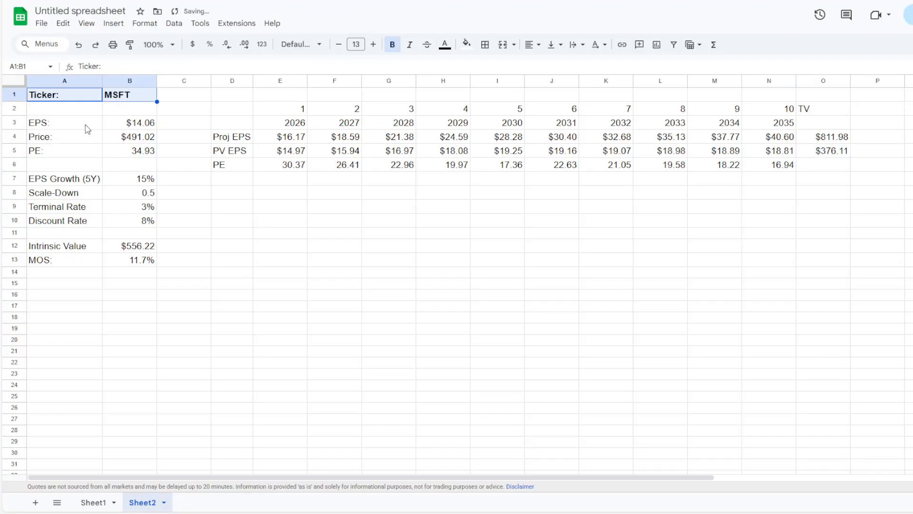
left_click_drag(86, 124, 143, 151)
left_click(486, 44)
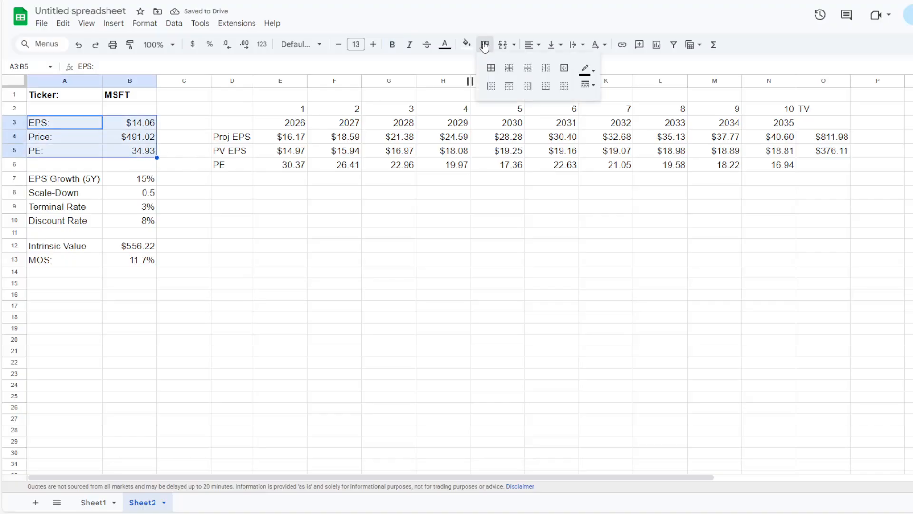
left_click(566, 69)
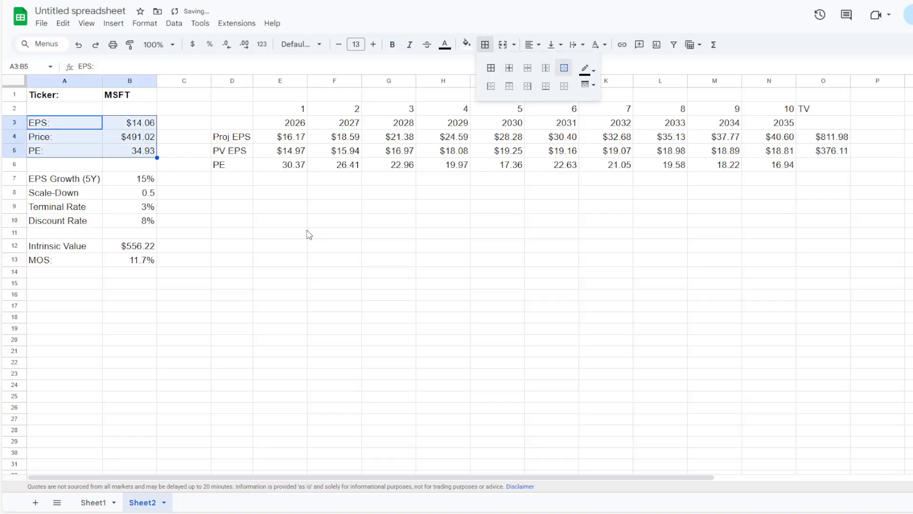
left_click(279, 221)
Put outer borders around the growth and rate assumptions in A7:B10 and the intrinsic value and MOS block in A12:B13.
left_click_drag(67, 183, 127, 223)
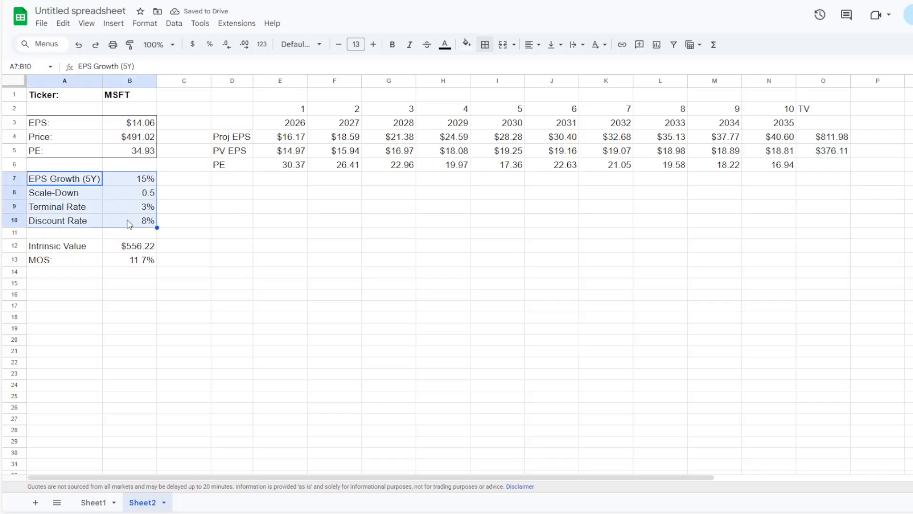
left_click(485, 44)
left_click(565, 69)
left_click(285, 252)
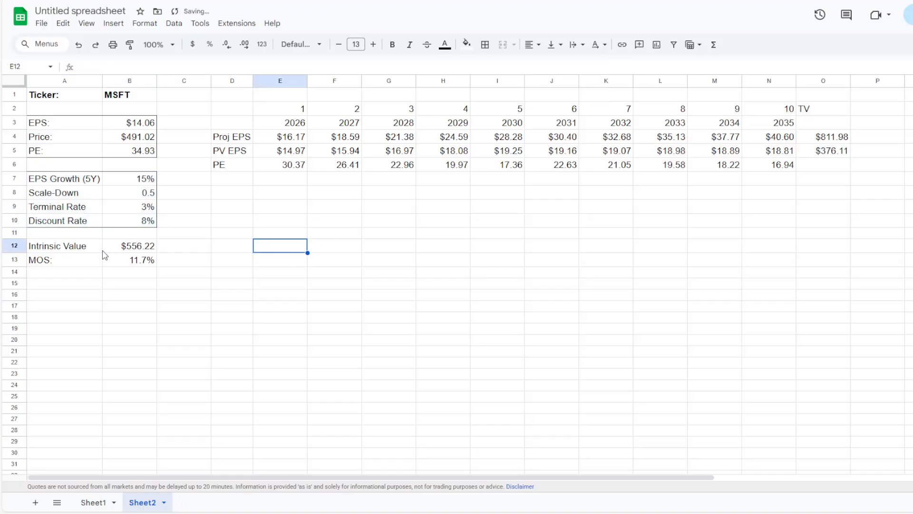
left_click_drag(67, 246, 131, 259)
left_click(486, 44)
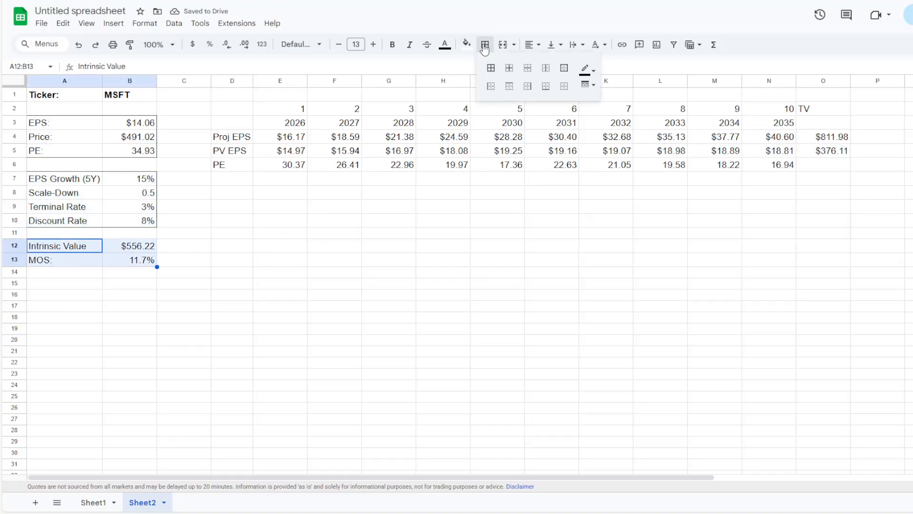
left_click(432, 211)
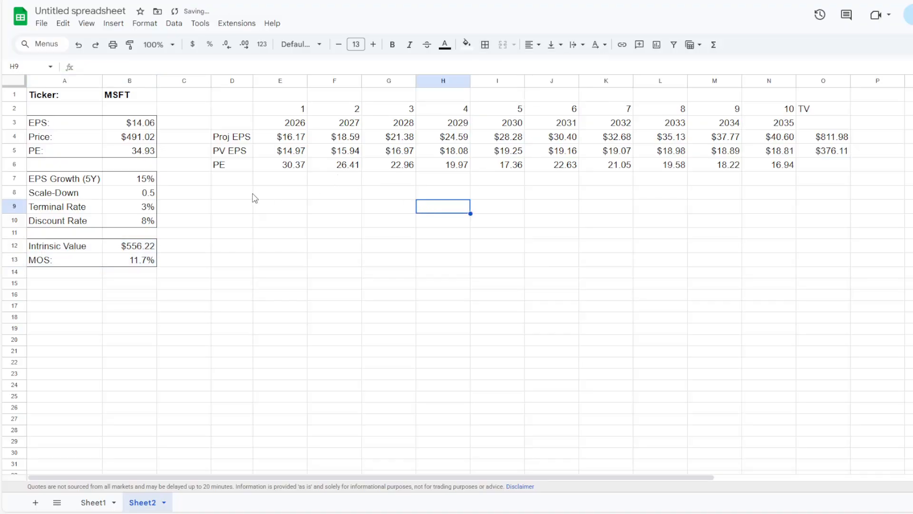
left_click(190, 224)
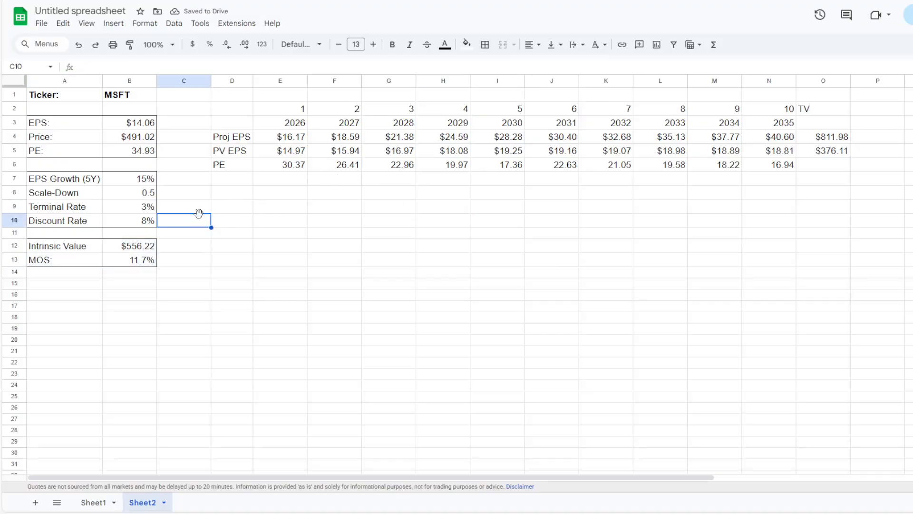
Make all the labels in column A bold, including the ticker label.
left_click(73, 81)
left_click(392, 46)
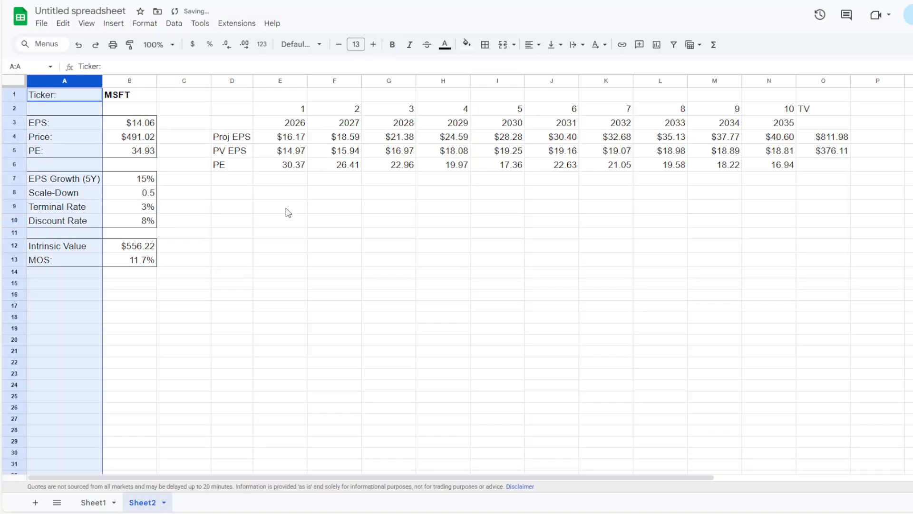
left_click(393, 46)
left_click_drag(199, 207, 215, 210)
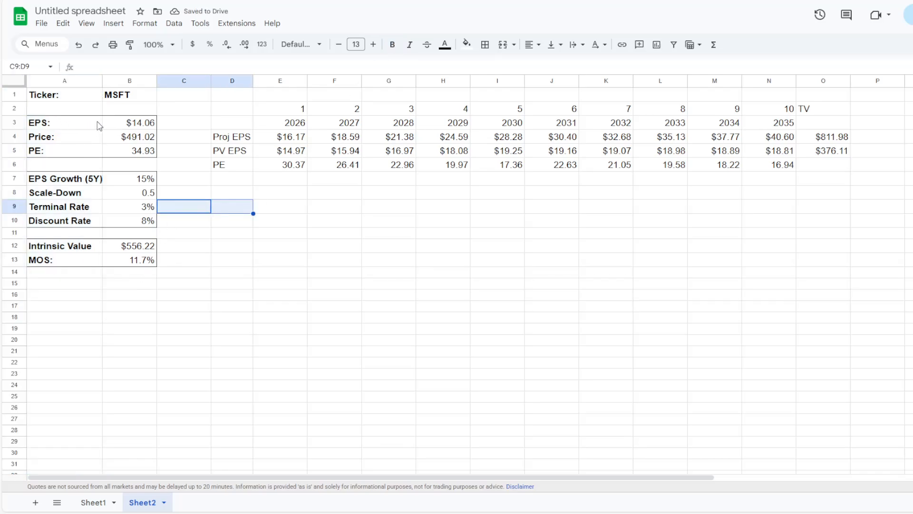
Fill the EPS, price and PE block A3:B5 light blue and the assumptions block A7:B10 light yellow.
left_click_drag(81, 125, 126, 156)
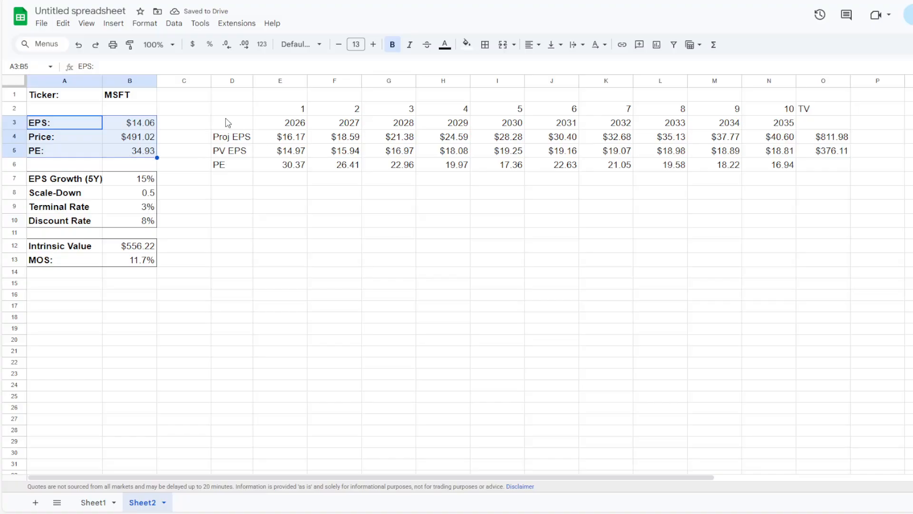
left_click(467, 46)
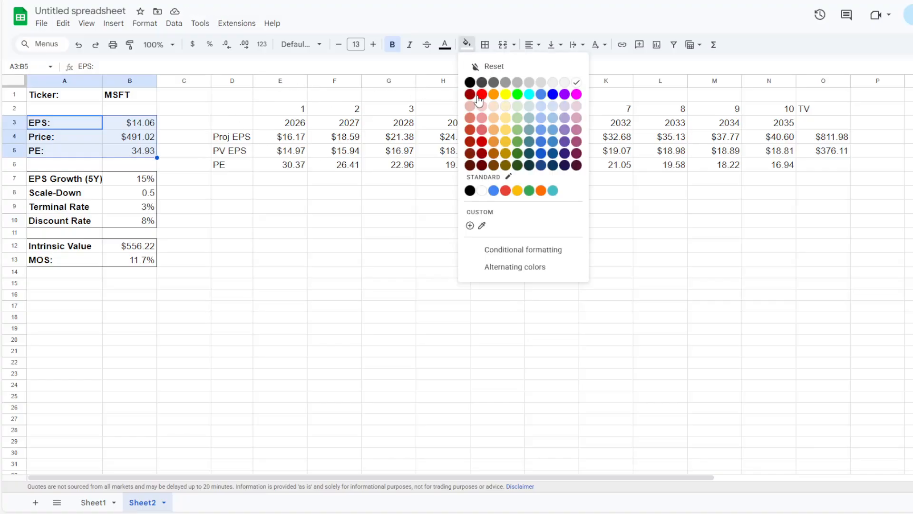
left_click(541, 109)
left_click(287, 184)
left_click_drag(69, 181, 137, 223)
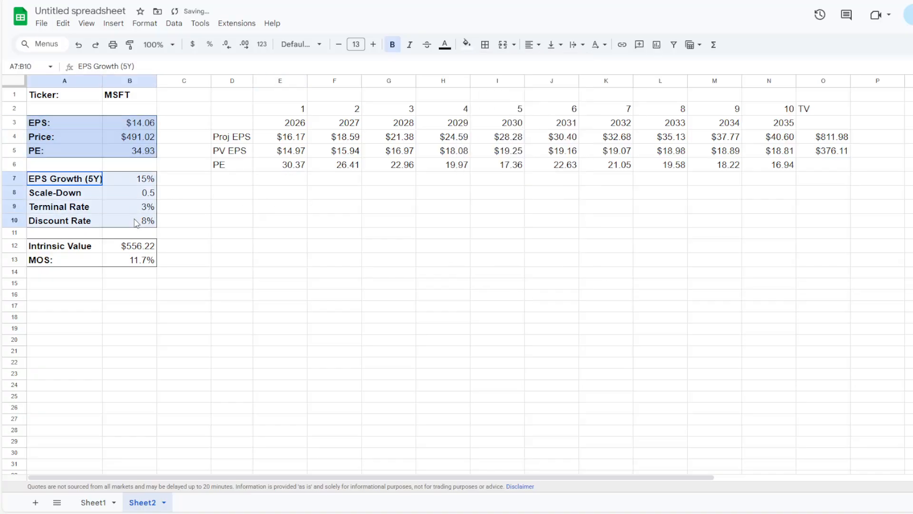
left_click(467, 45)
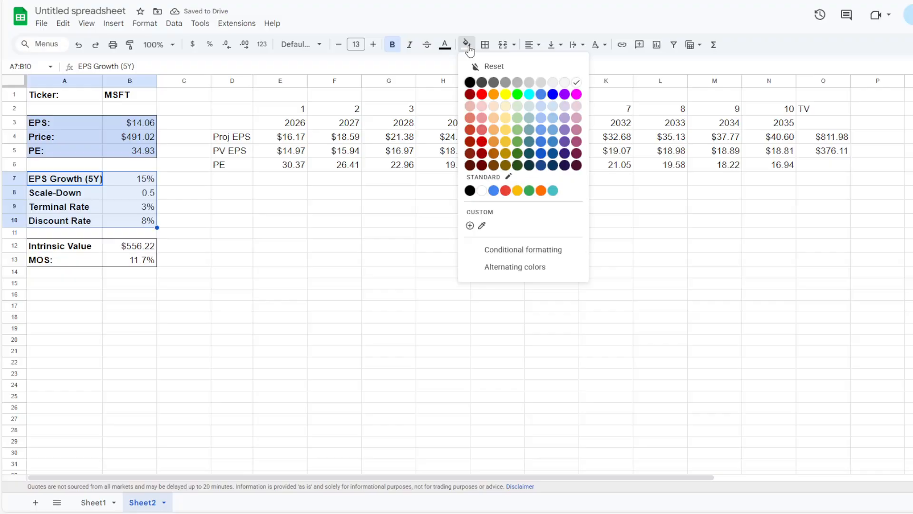
left_click(507, 107)
left_click(325, 223)
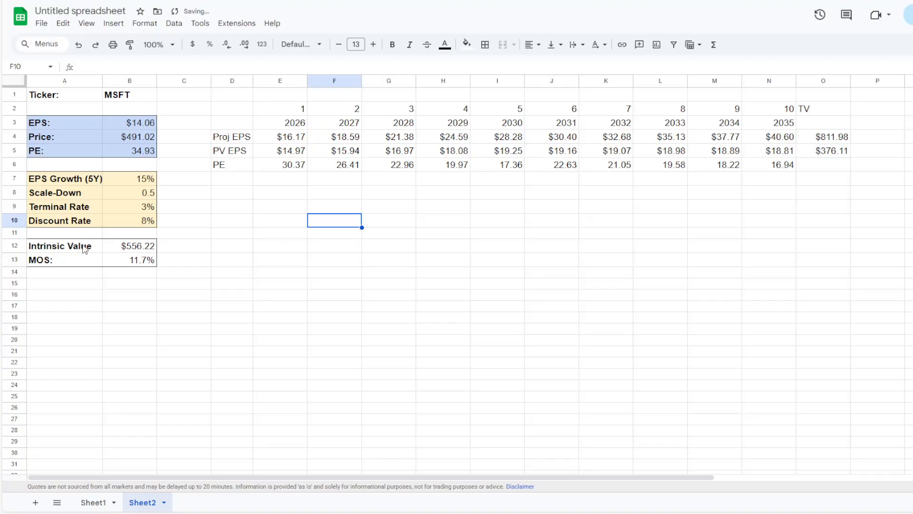
left_click_drag(83, 247, 114, 249)
left_click(99, 304)
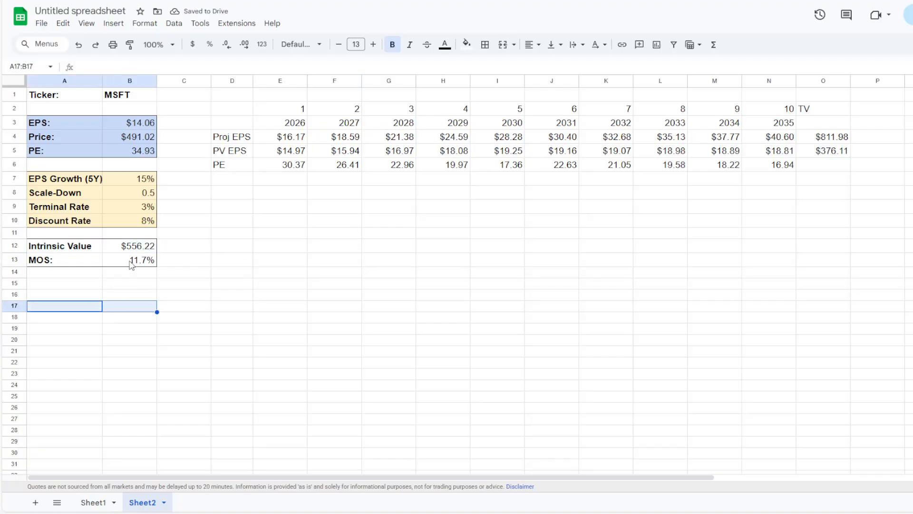
left_click(124, 263)
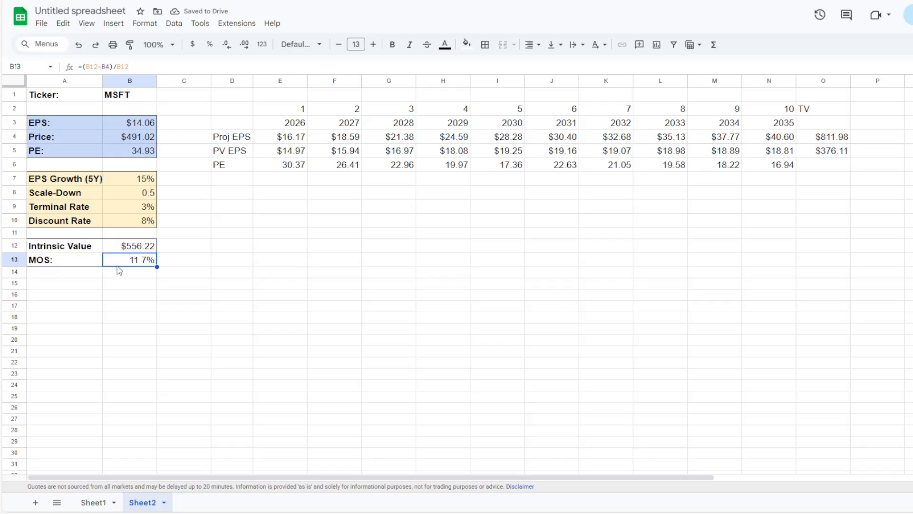
left_click(270, 235)
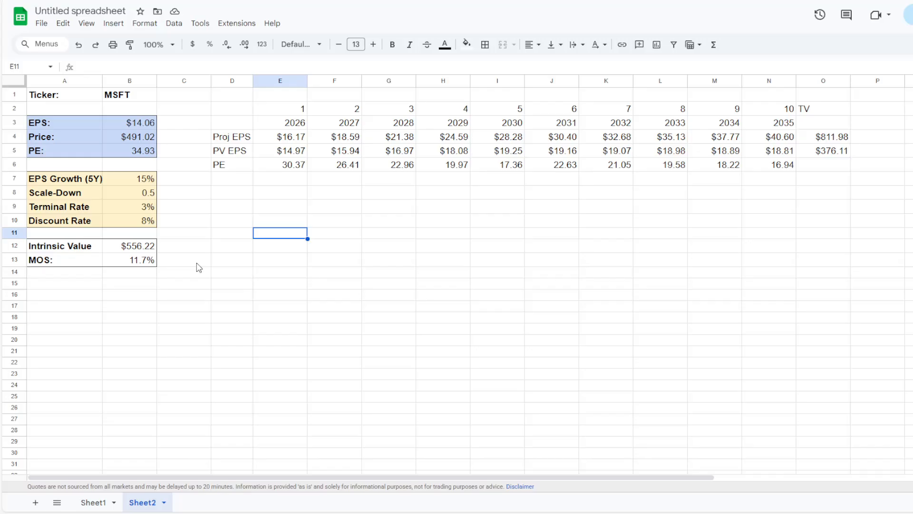
Create a conditional formatting rule on the MOS value in B13 for values greater than 0.
left_click(135, 261)
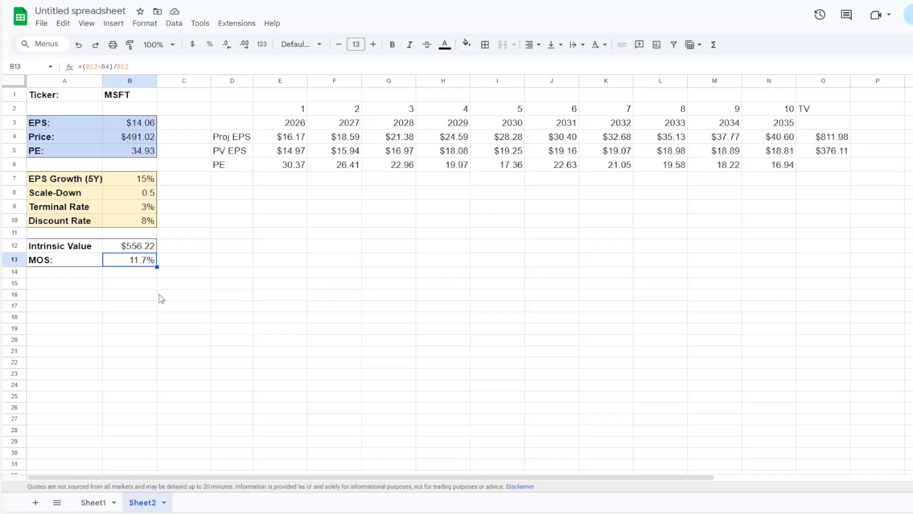
right_click(139, 265)
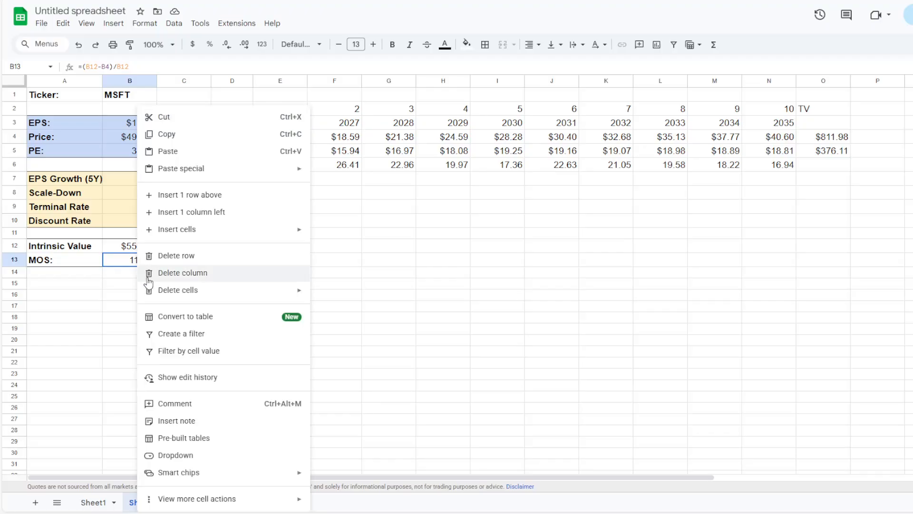
mouse_move(203, 503)
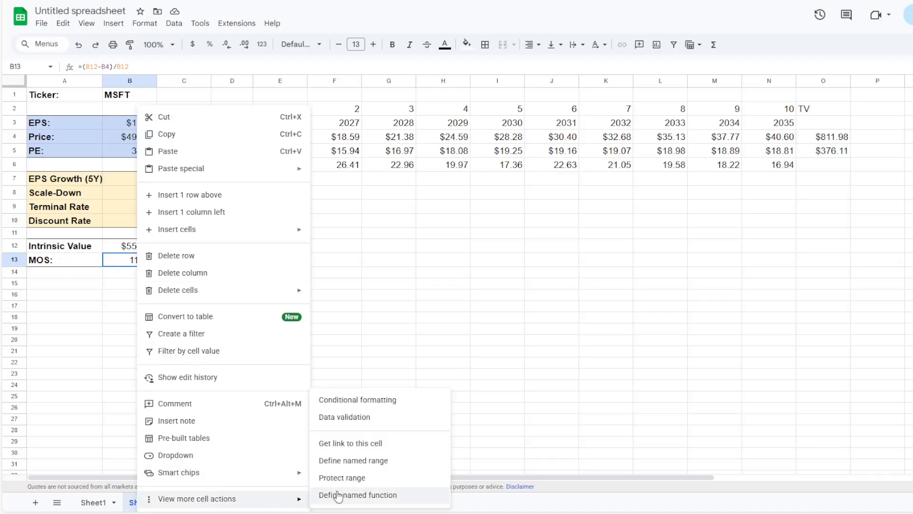
left_click(378, 401)
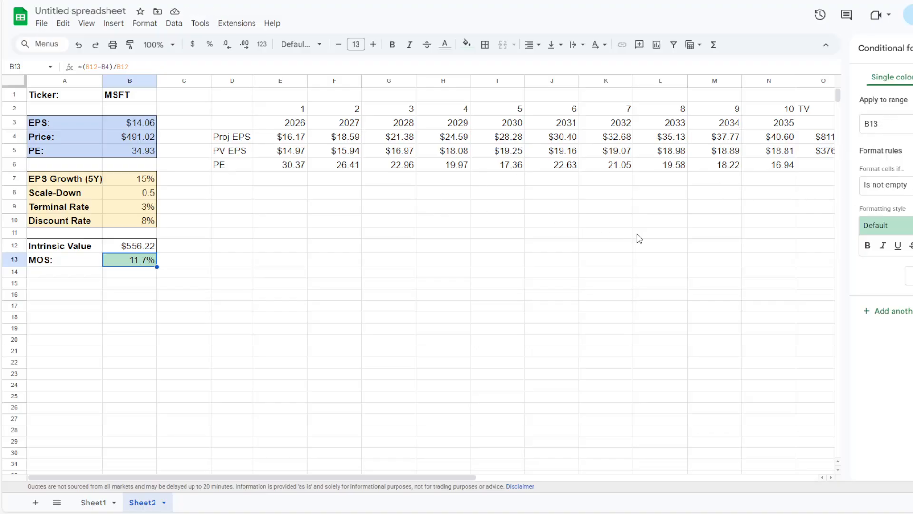
left_click(886, 184)
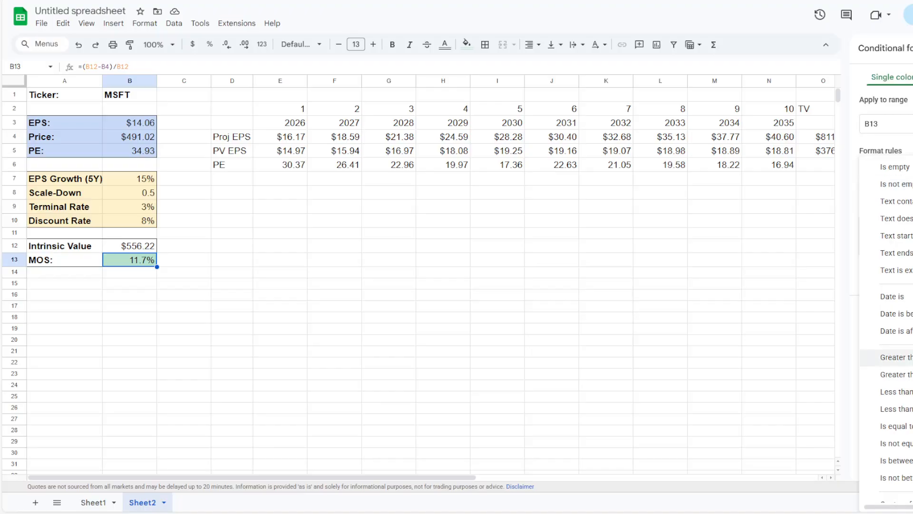
left_click(894, 357)
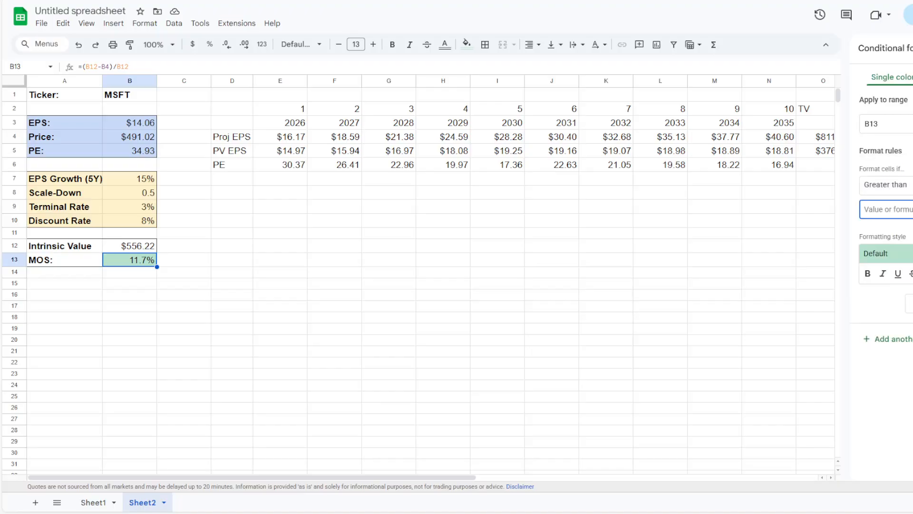
type("0")
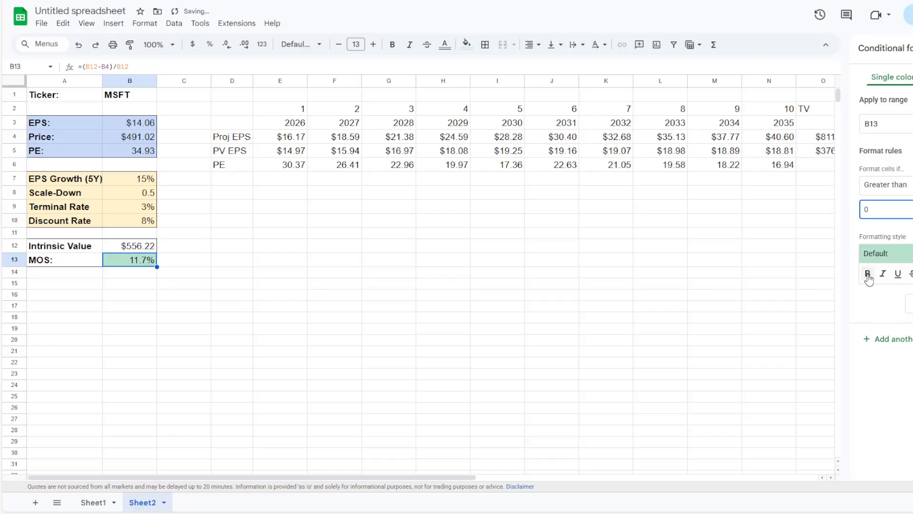
Set the formatting style of B13's greater-than-0 rule to bold text with a medium green fill.
left_click(867, 275)
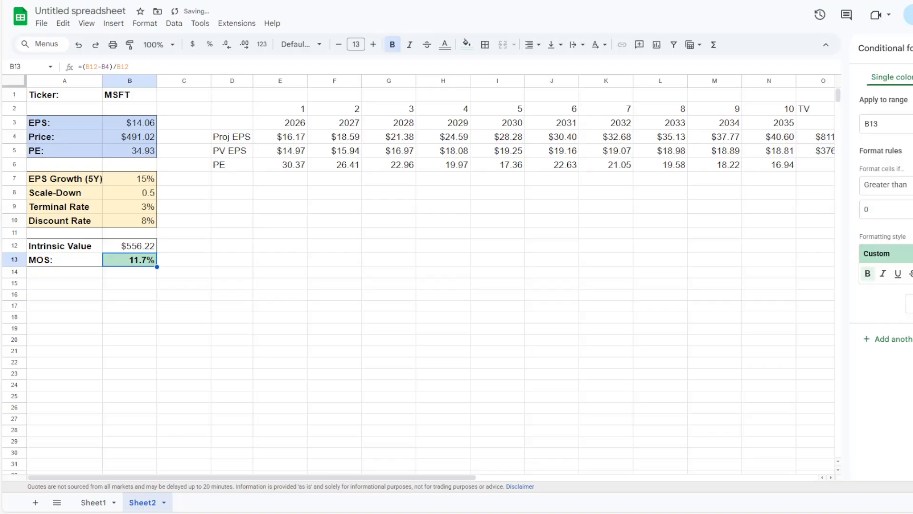
left_click(912, 274)
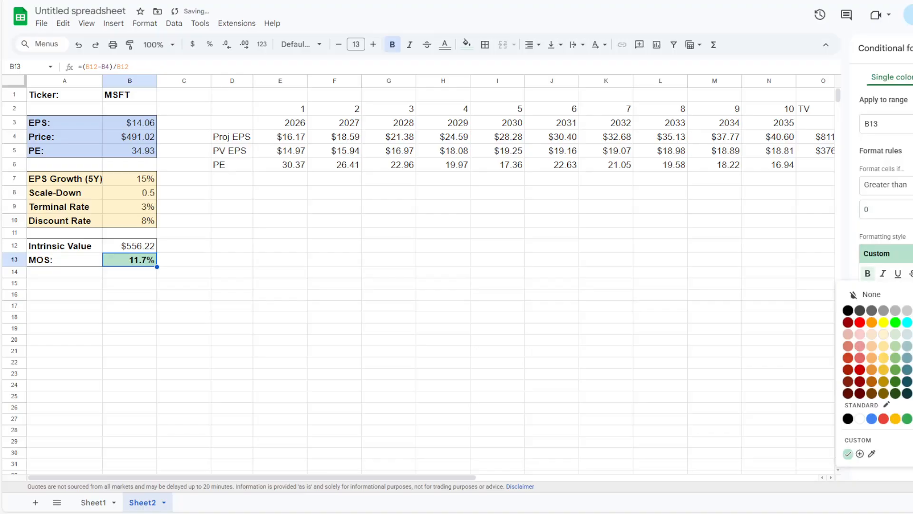
left_click(899, 359)
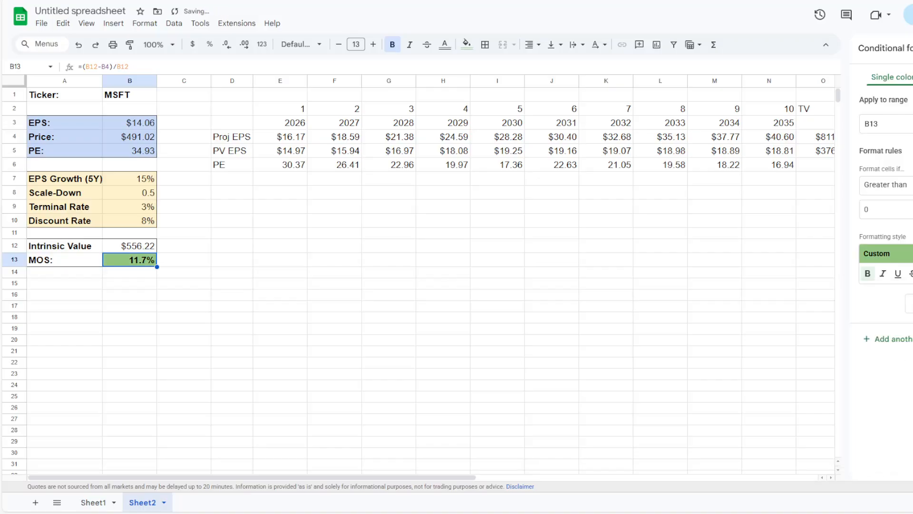
left_click(240, 222)
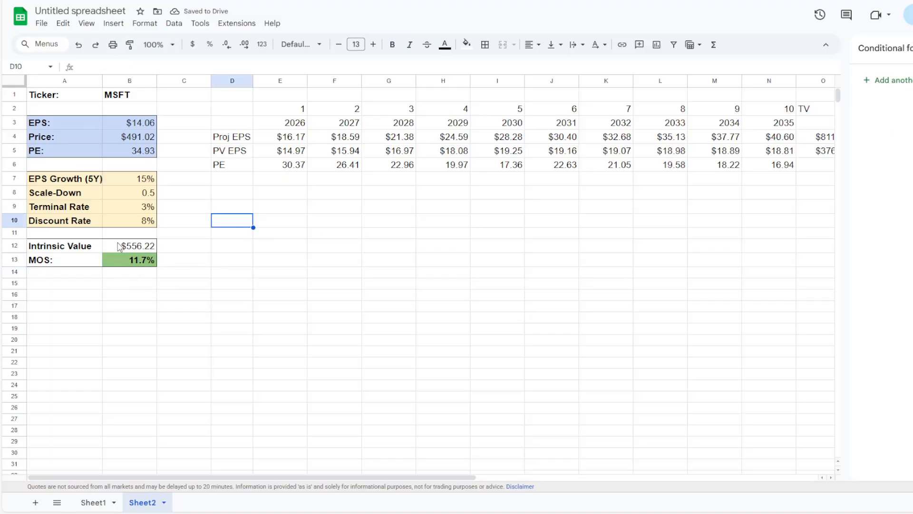
Add a second conditional formatting rule on the MOS value in B13 for values less than or equal to 0.
left_click(126, 262)
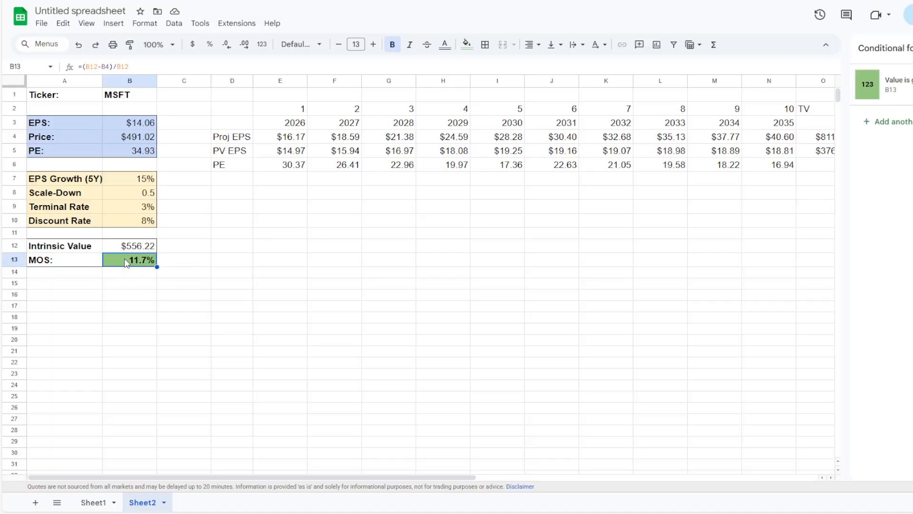
left_click(907, 123)
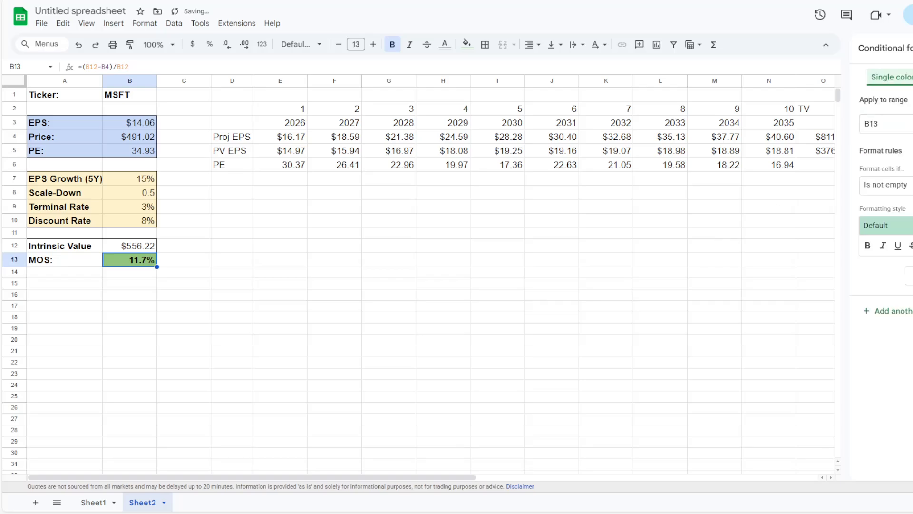
left_click(910, 198)
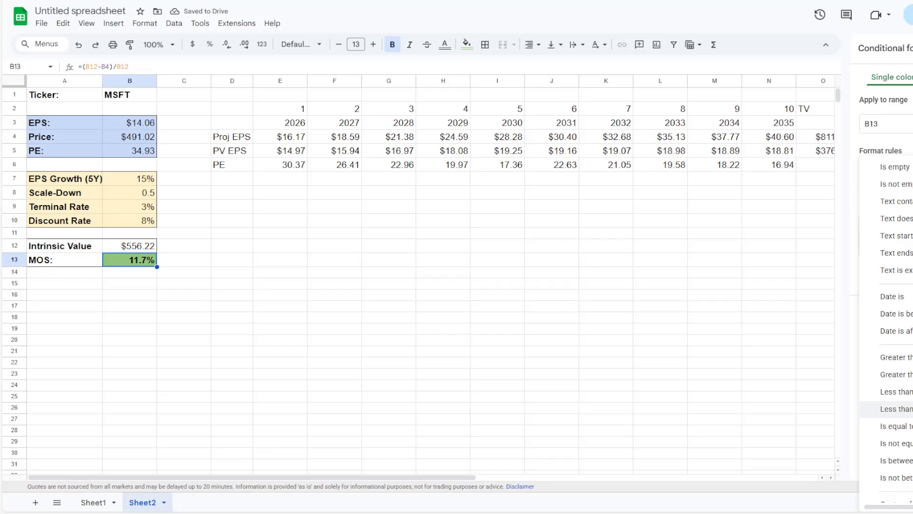
left_click(894, 409)
left_click(884, 209)
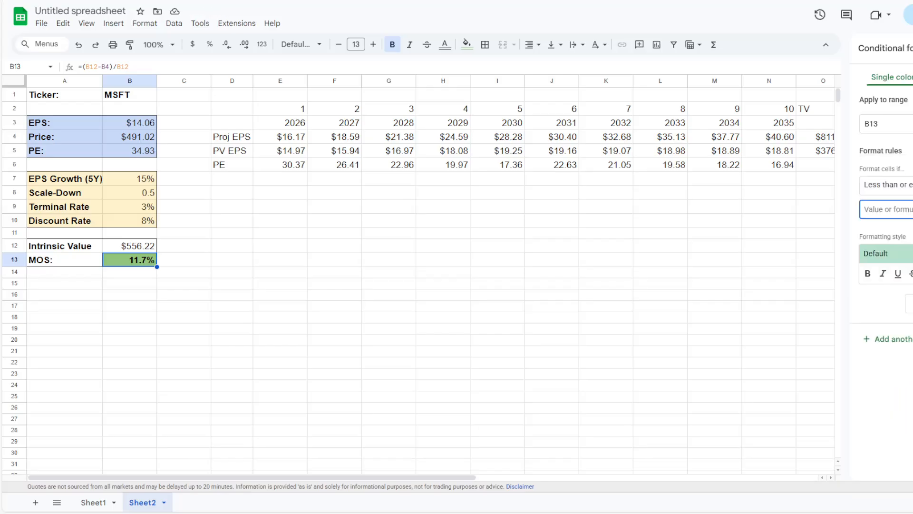
type("0")
Set the formatting style of B13's less-than-or-equal-to-0 rule to bold text with a light red fill and save the rule.
left_click(910, 273)
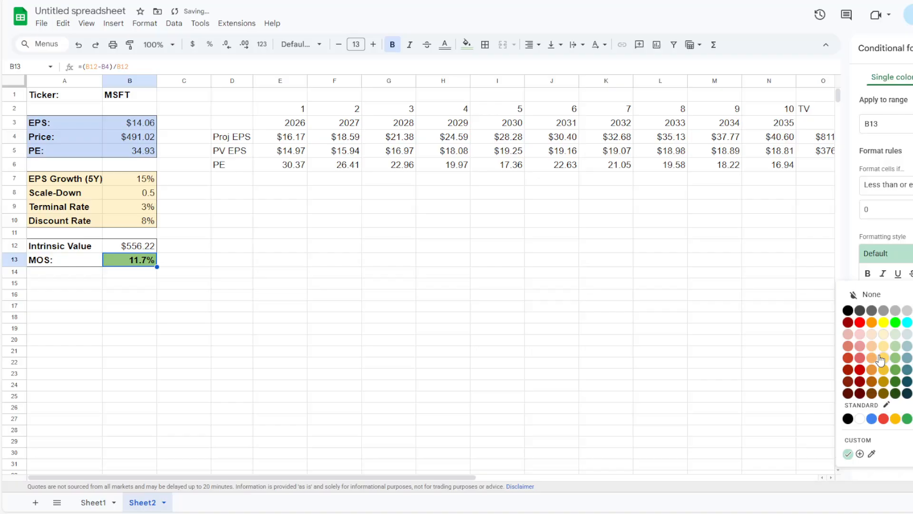
left_click(861, 361)
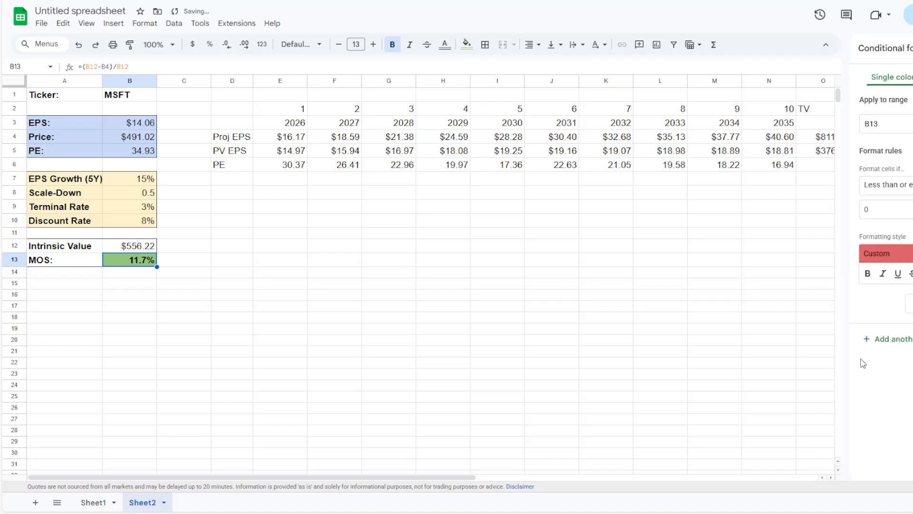
left_click(626, 273)
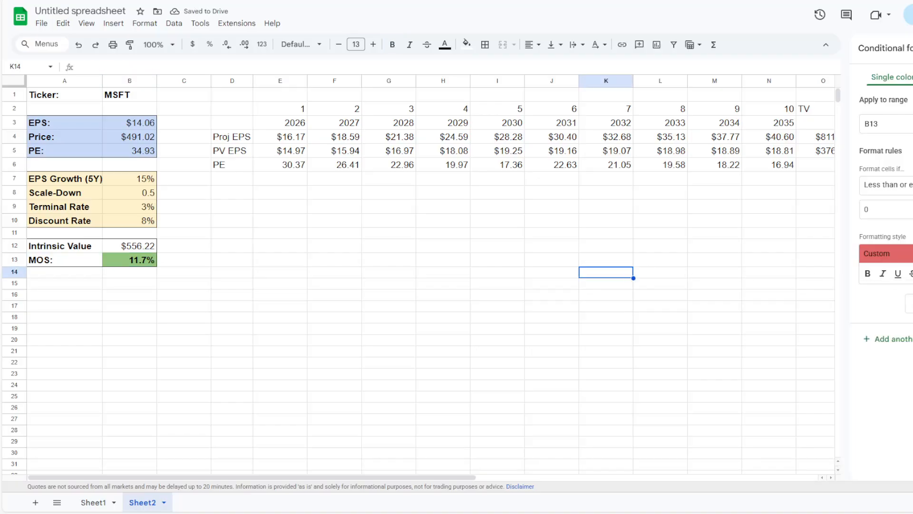
left_click(108, 261)
left_click(870, 275)
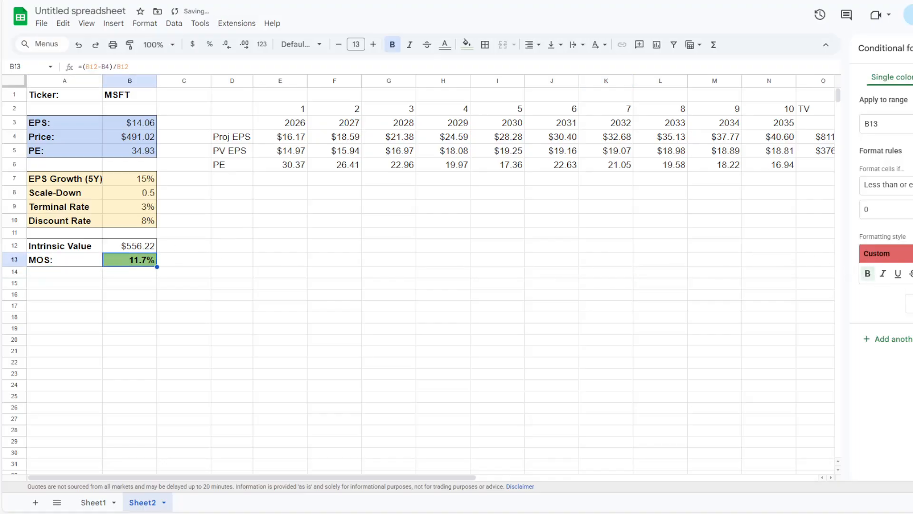
left_click(908, 304)
left_click(378, 283)
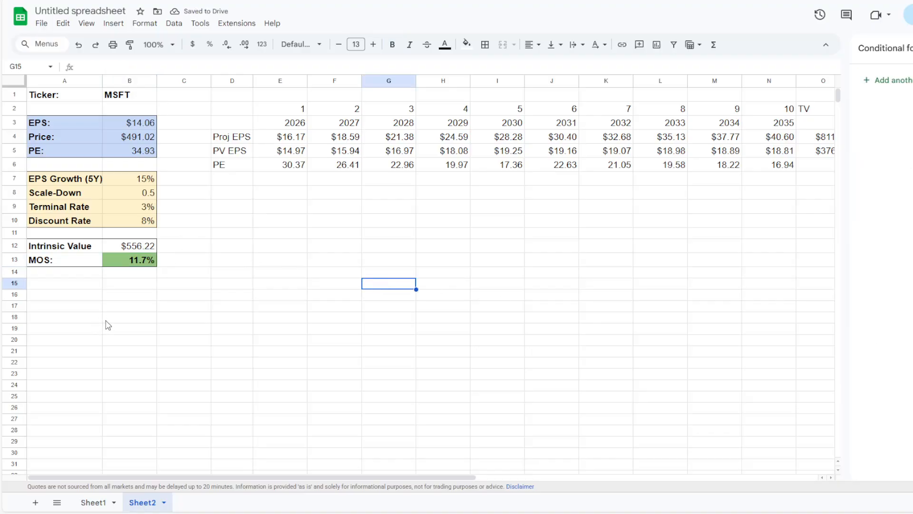
Test the negative formatting rule by entering -10% in the MOS cell B13, and undo that entry.
left_click(108, 265)
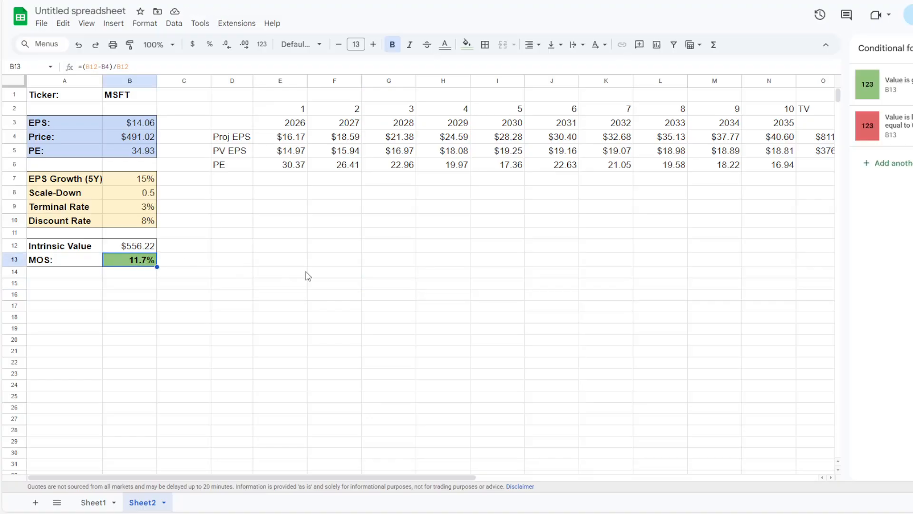
type("-10%")
key("Return")
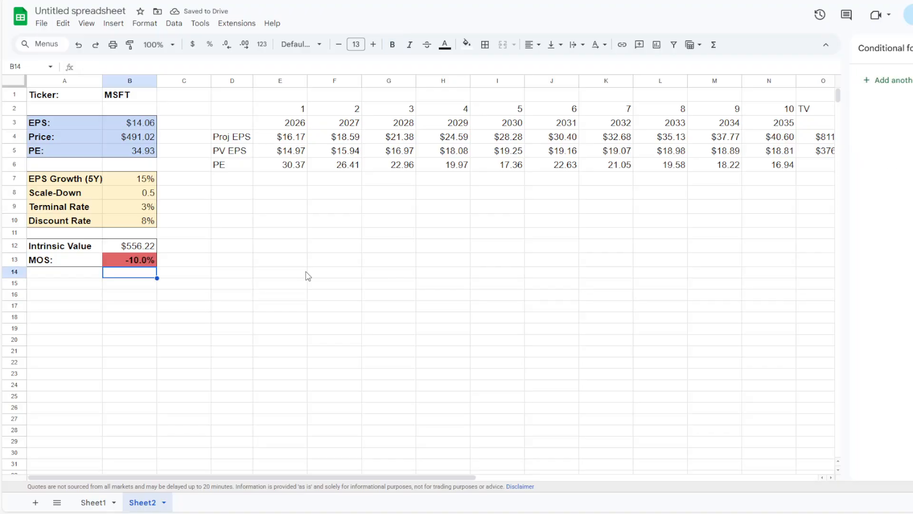
key("ctrl+z")
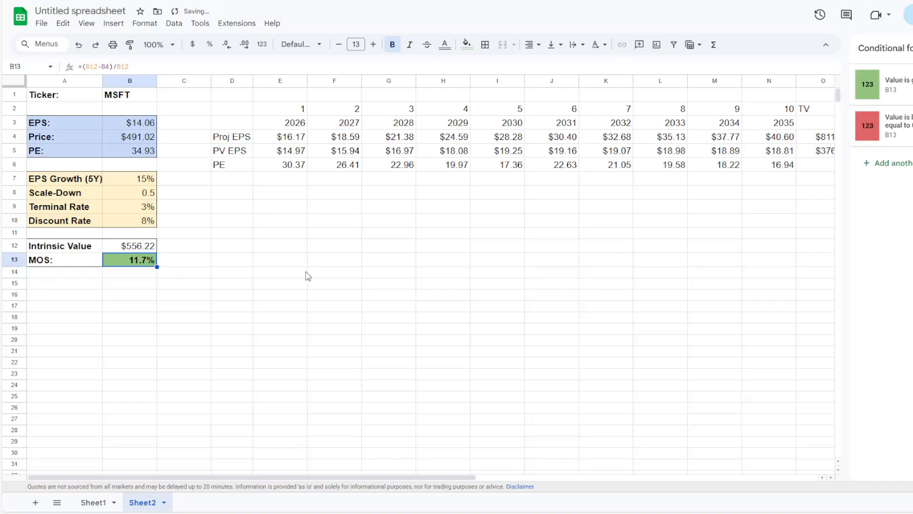
Close the conditional formatting rules and put an outer border around the projection values E2:N6.
left_click(398, 263)
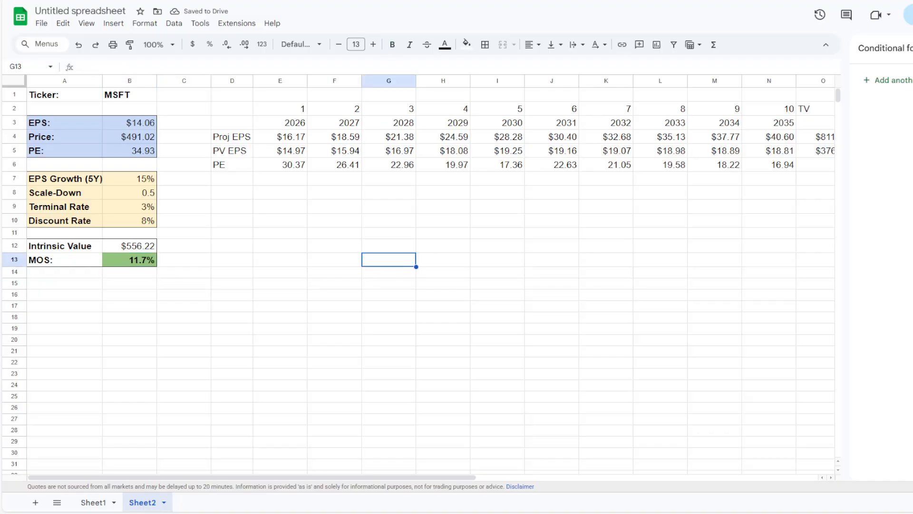
left_click(912, 48)
left_click(221, 229)
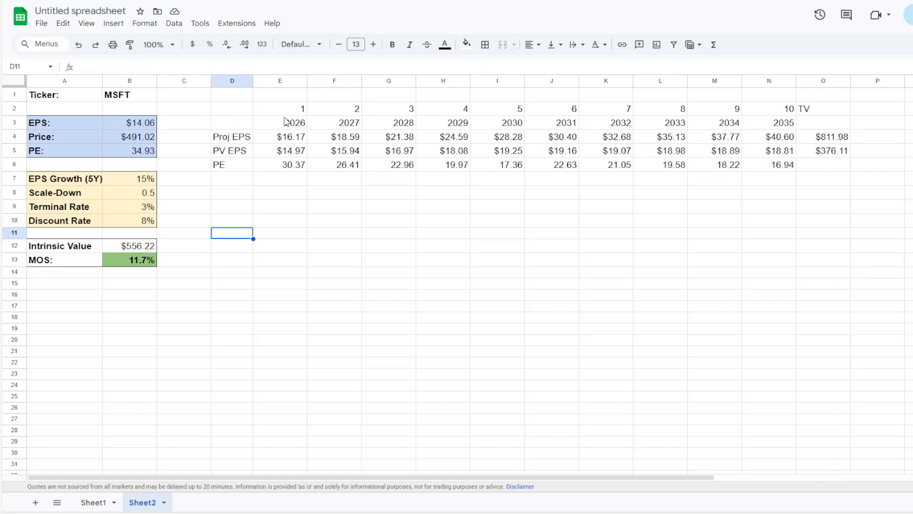
left_click_drag(287, 112, 788, 172)
left_click(489, 49)
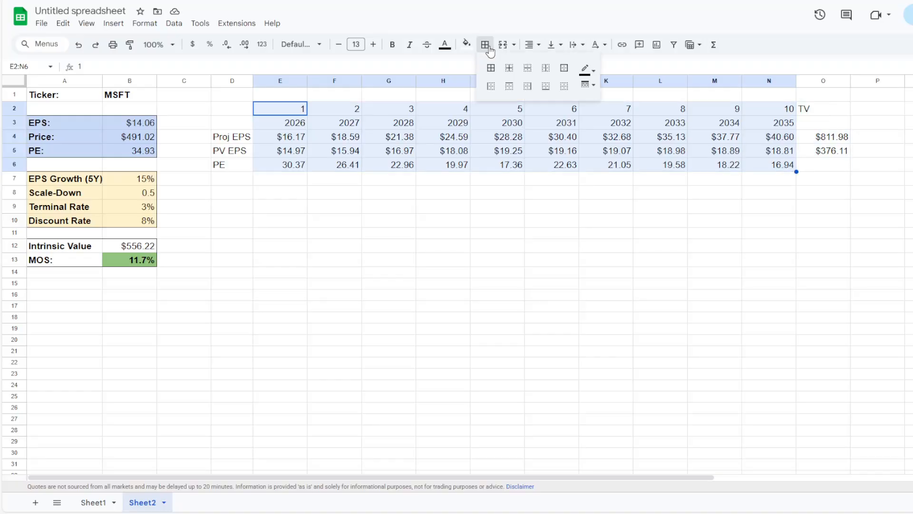
left_click(564, 68)
left_click(540, 215)
Put an outer border around the Proj EPS, PV EPS and PE rows including their labels, D4:N6.
left_click_drag(231, 140, 787, 170)
left_click(486, 45)
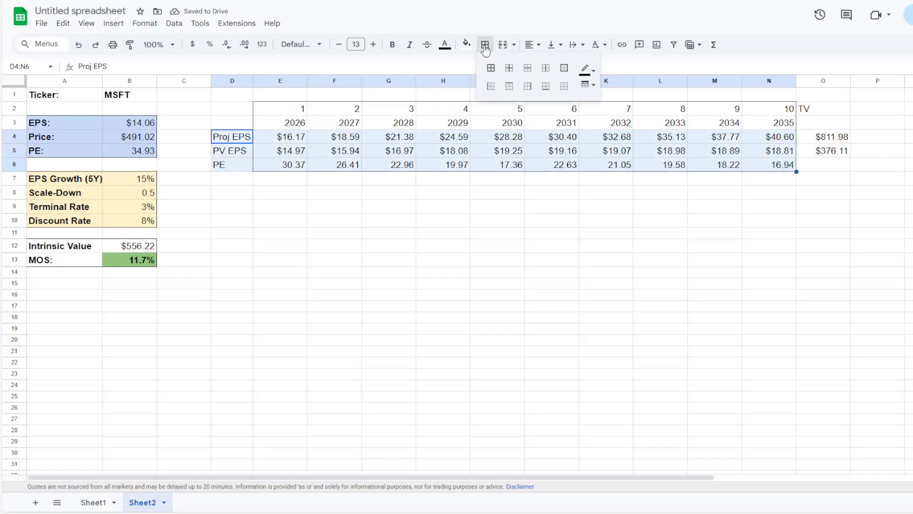
left_click(564, 67)
Make the period and year headers E2:N3 and the row labels D4:D6 bold.
left_click_drag(306, 130, 765, 116)
left_click(395, 48)
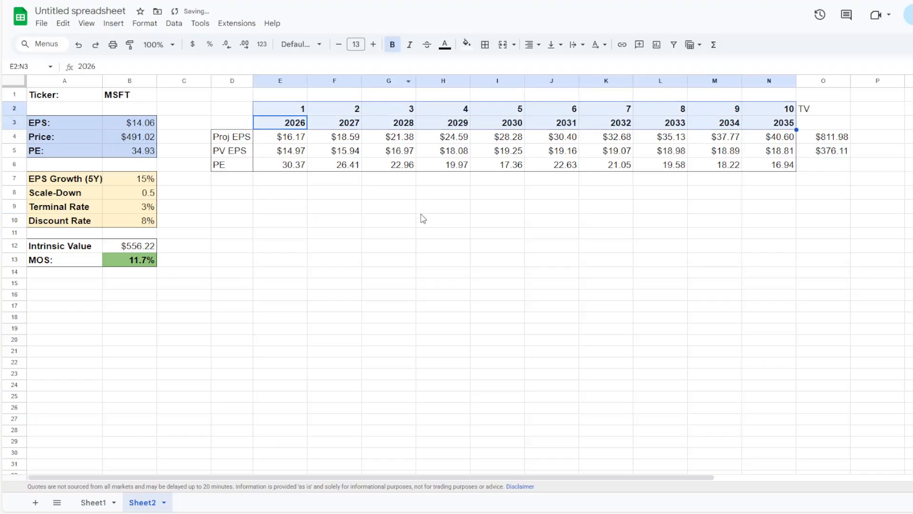
left_click(413, 219)
left_click_drag(224, 136, 233, 167)
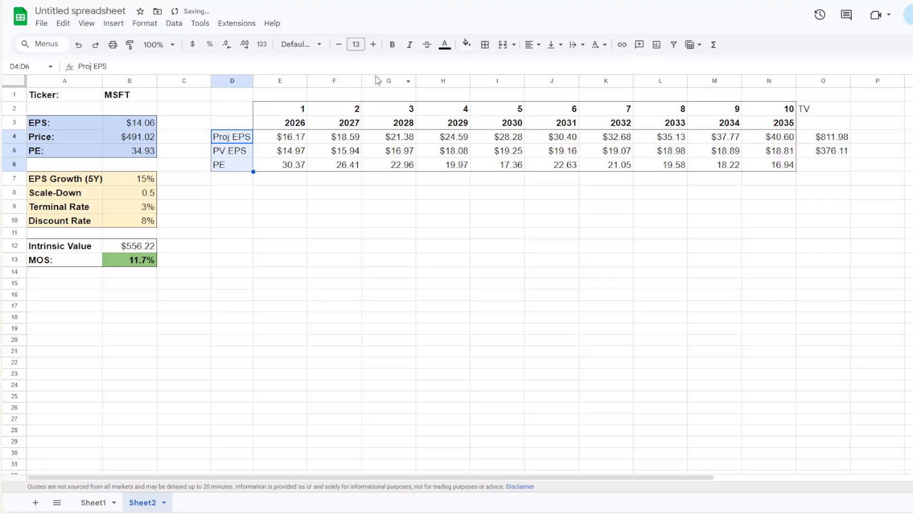
left_click(393, 44)
left_click(357, 237)
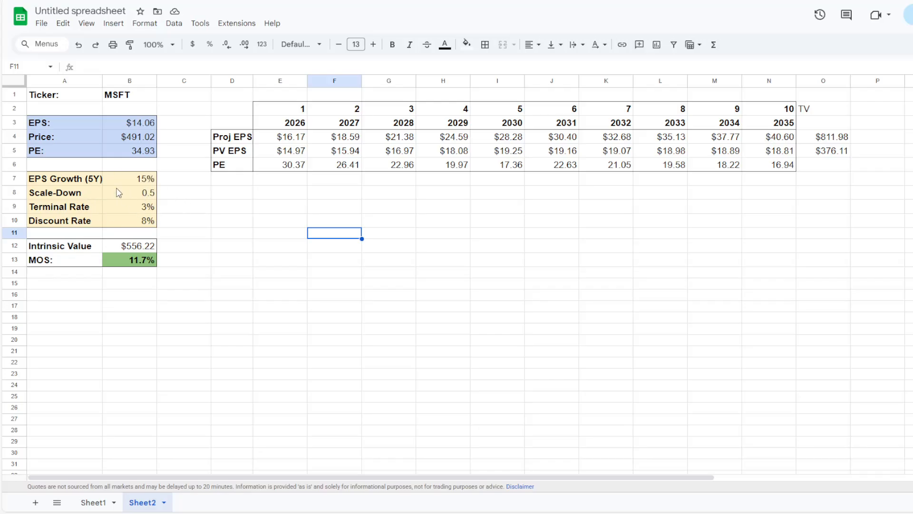
Set the Scale-Down assumption in B8 to 0.8.
left_click(210, 236)
left_click(132, 196)
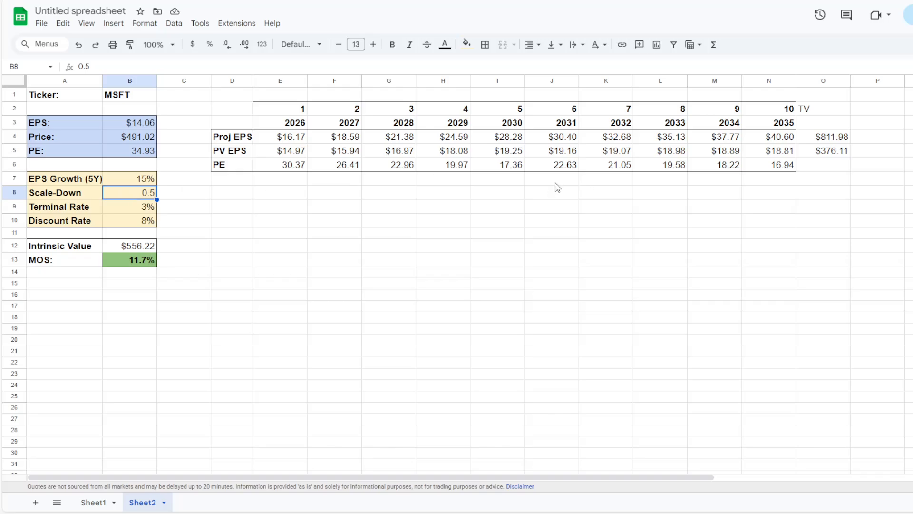
type(".8")
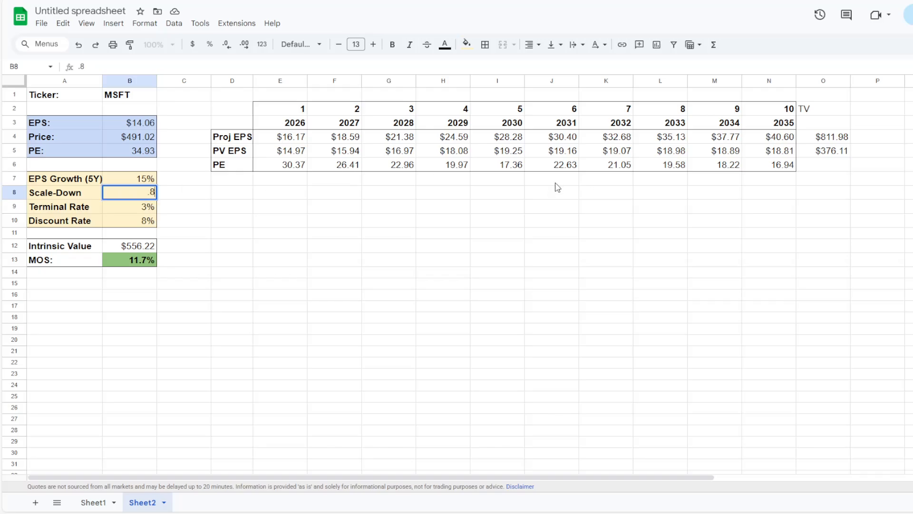
key("Return")
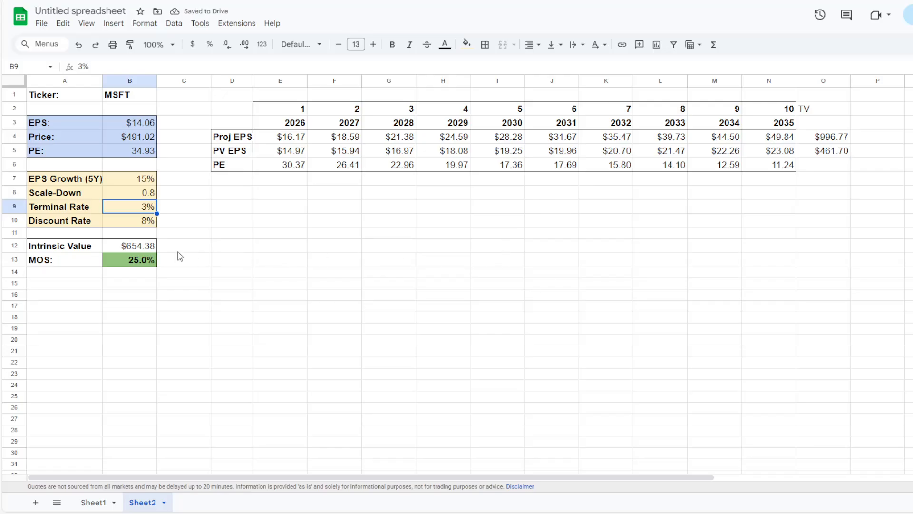
Examine the MOS value in B13 and the PV EPS values for years 1 to 5 and 6 to 10.
left_click(131, 264)
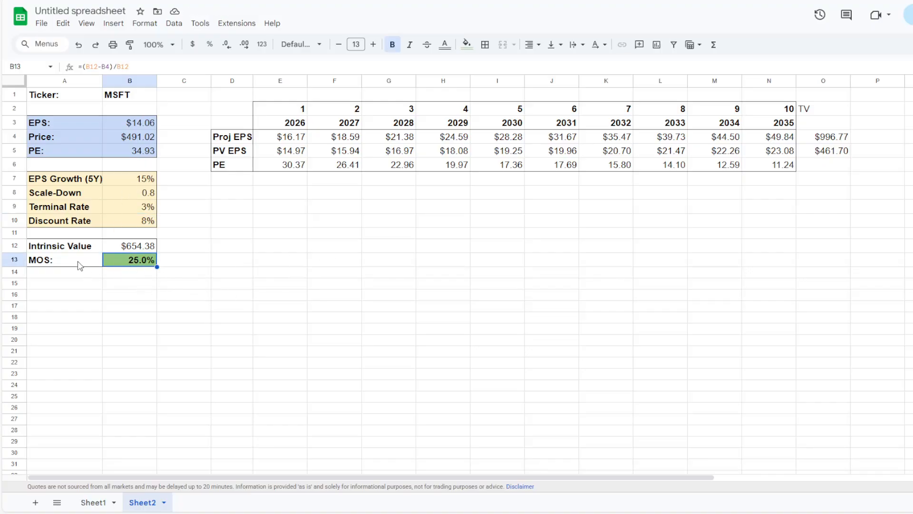
left_click(151, 298)
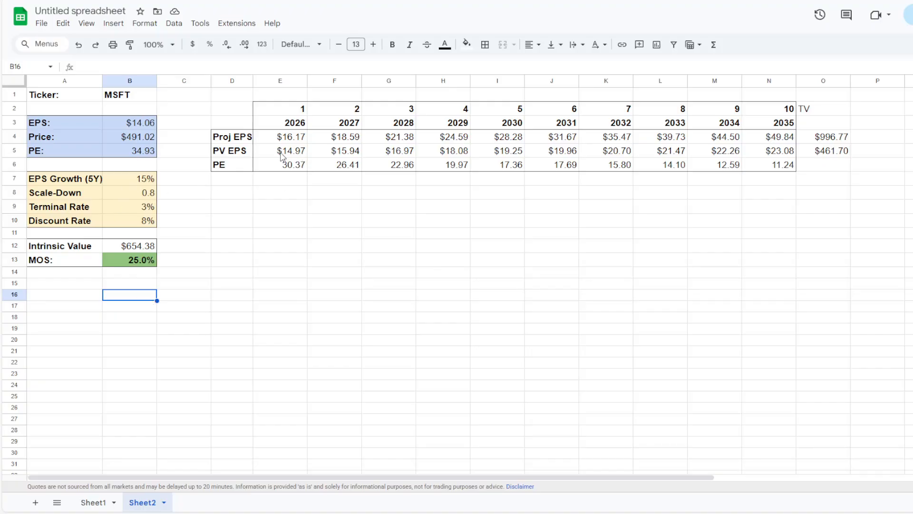
left_click_drag(281, 152, 499, 156)
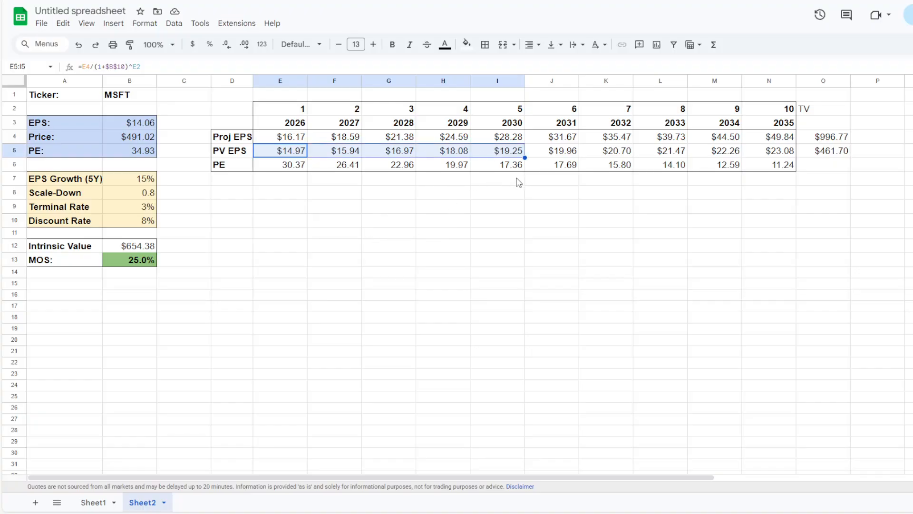
left_click_drag(554, 156, 776, 151)
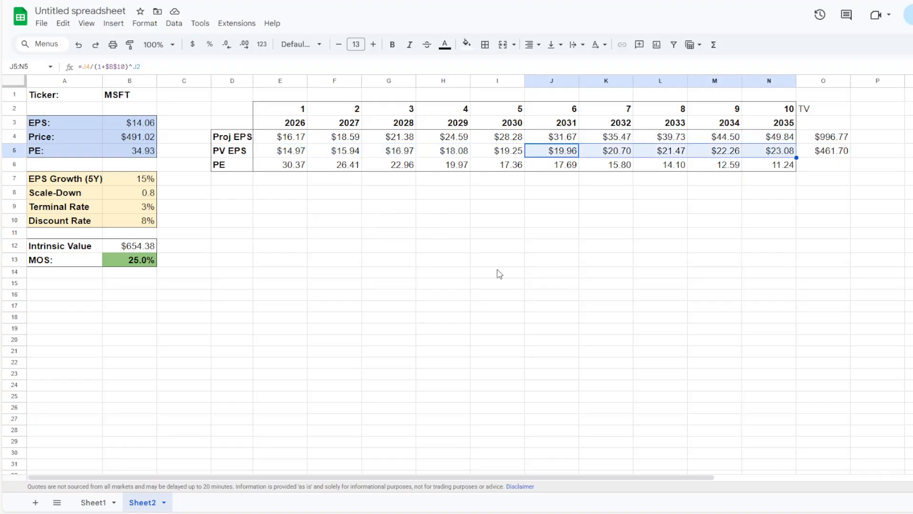
left_click(328, 234)
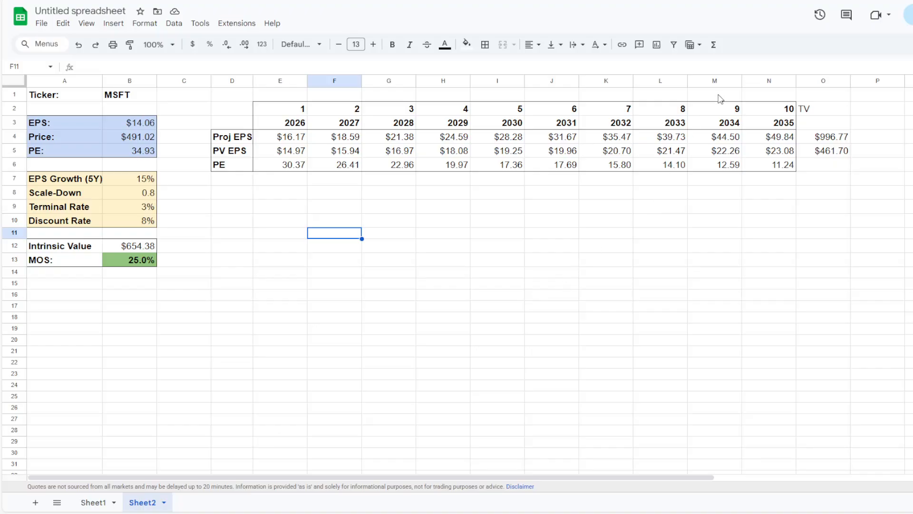
left_click(389, 226)
left_click(289, 263)
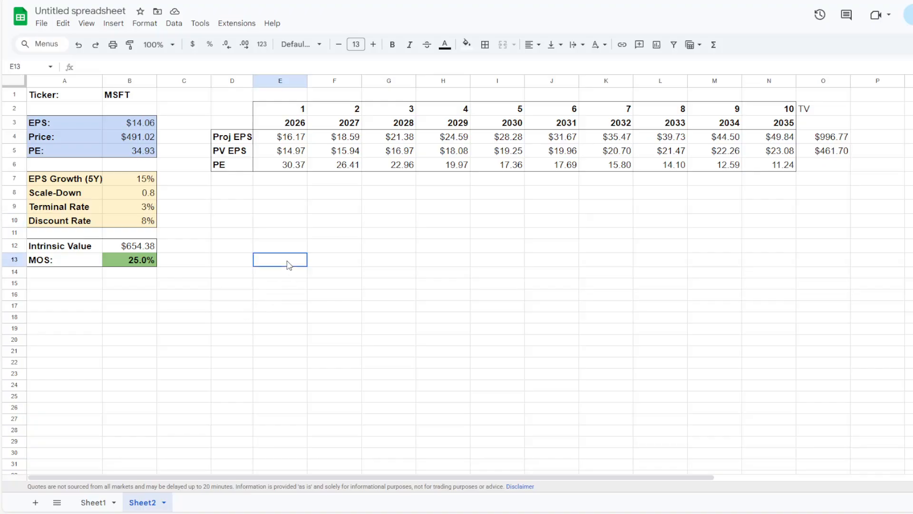